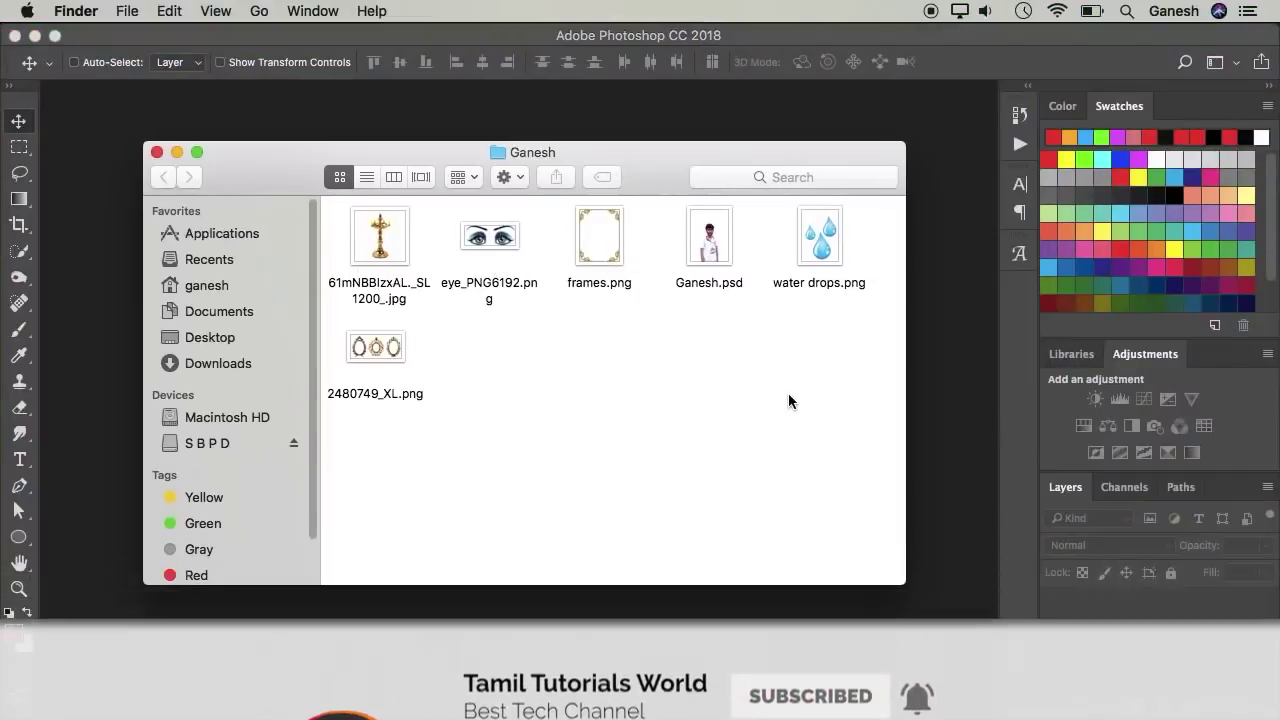
# Step: Leave the Finder image folder and bring the empty Photoshop workspace to the front
pyautogui.click(320, 110)
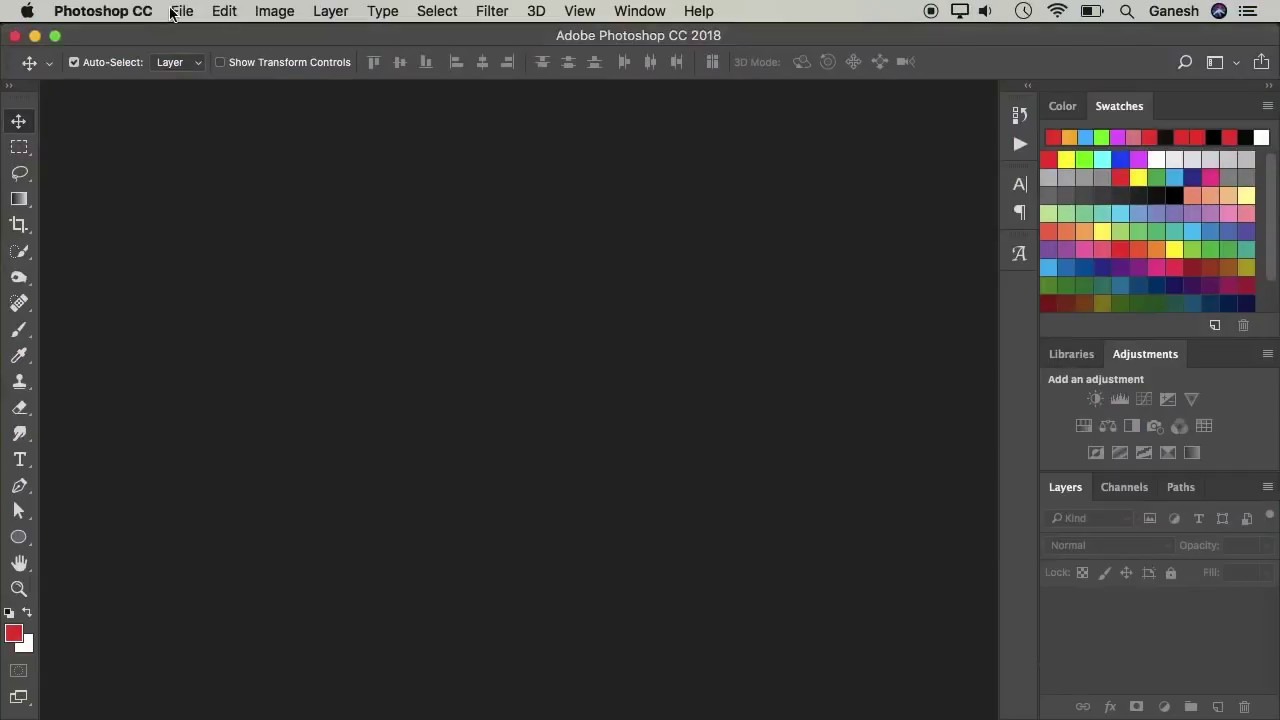
# Step: Create a blank white A4 print document in inches, 8.268 × 11.693 at 300 ppi
pyautogui.click(180, 12)
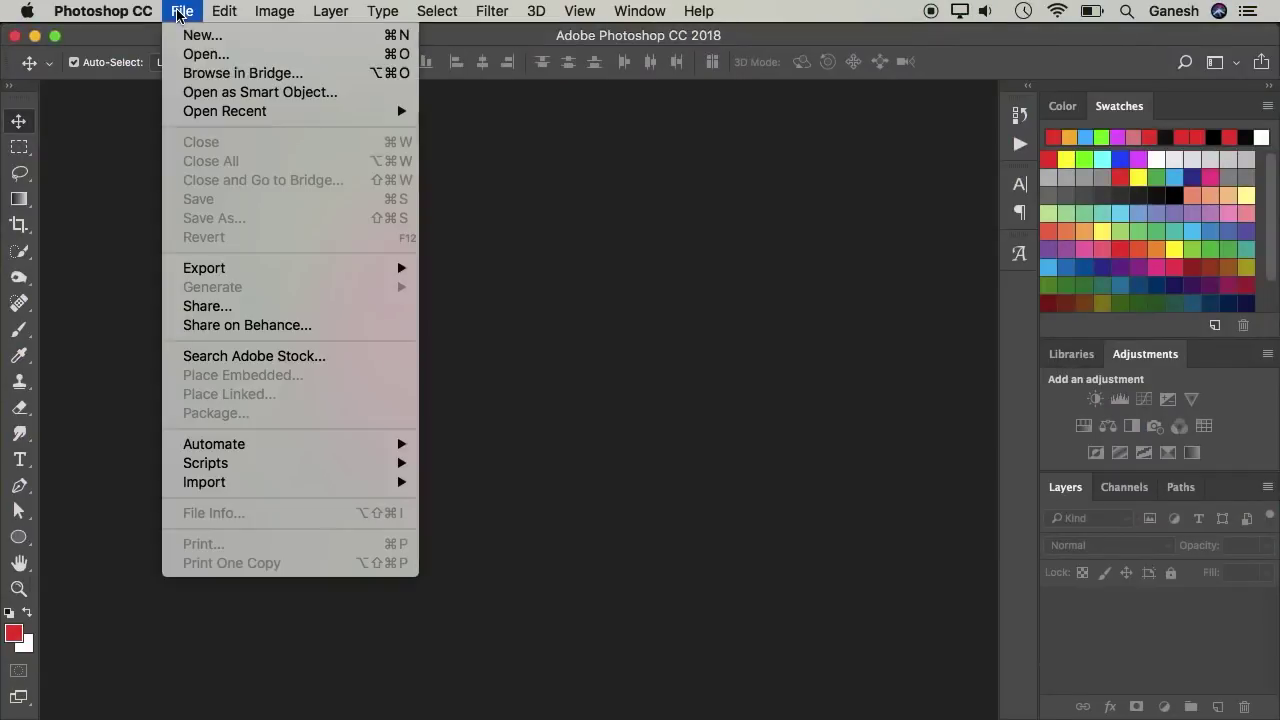
pyautogui.click(279, 40)
pyautogui.click(519, 116)
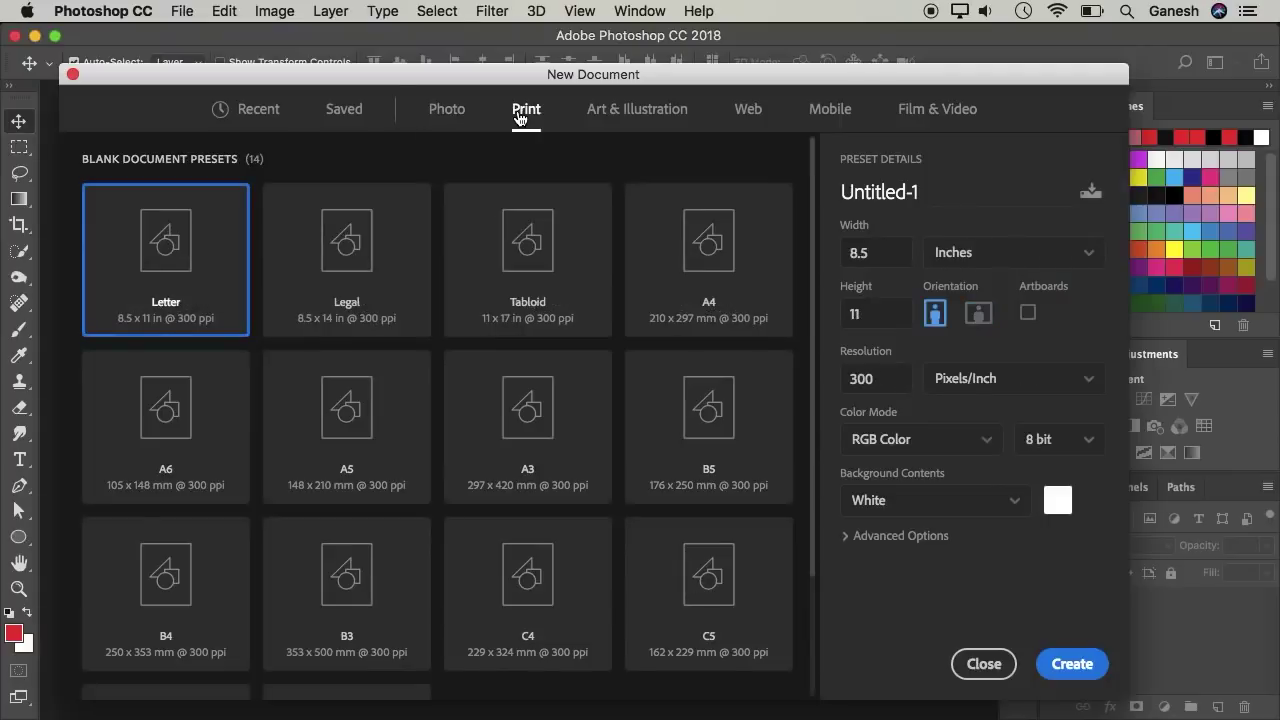
pyautogui.click(706, 306)
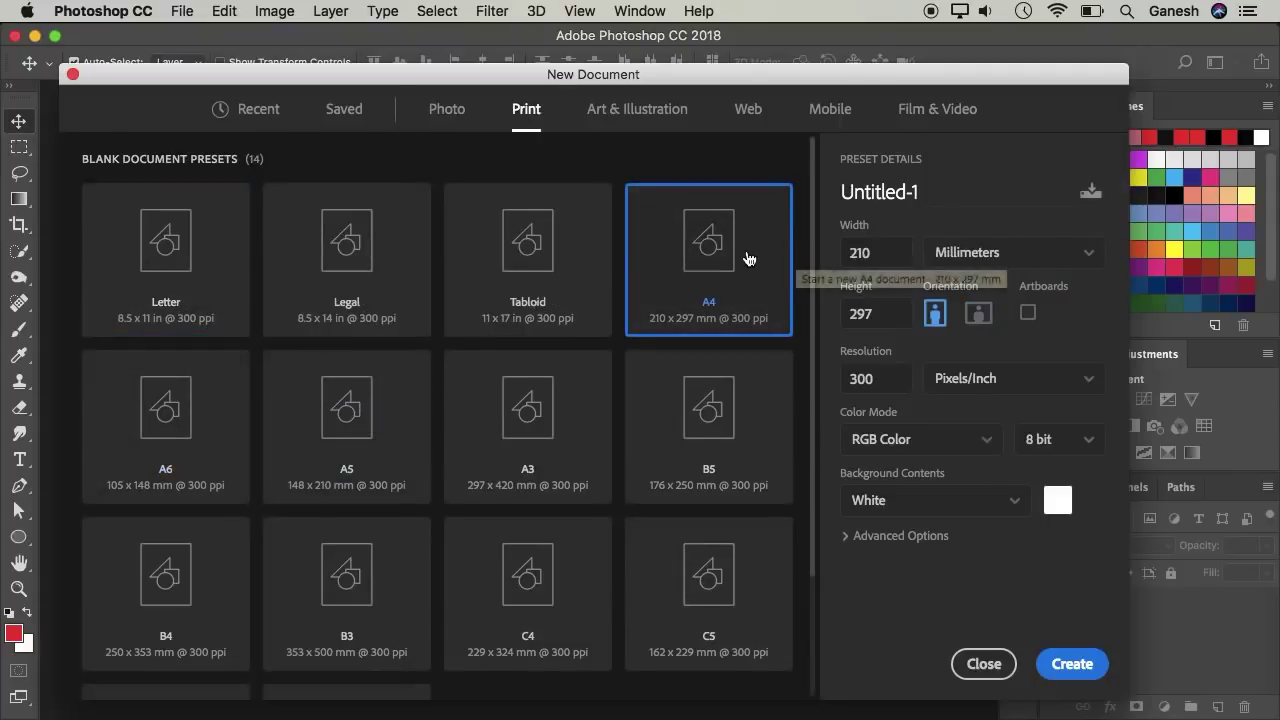
pyautogui.click(978, 262)
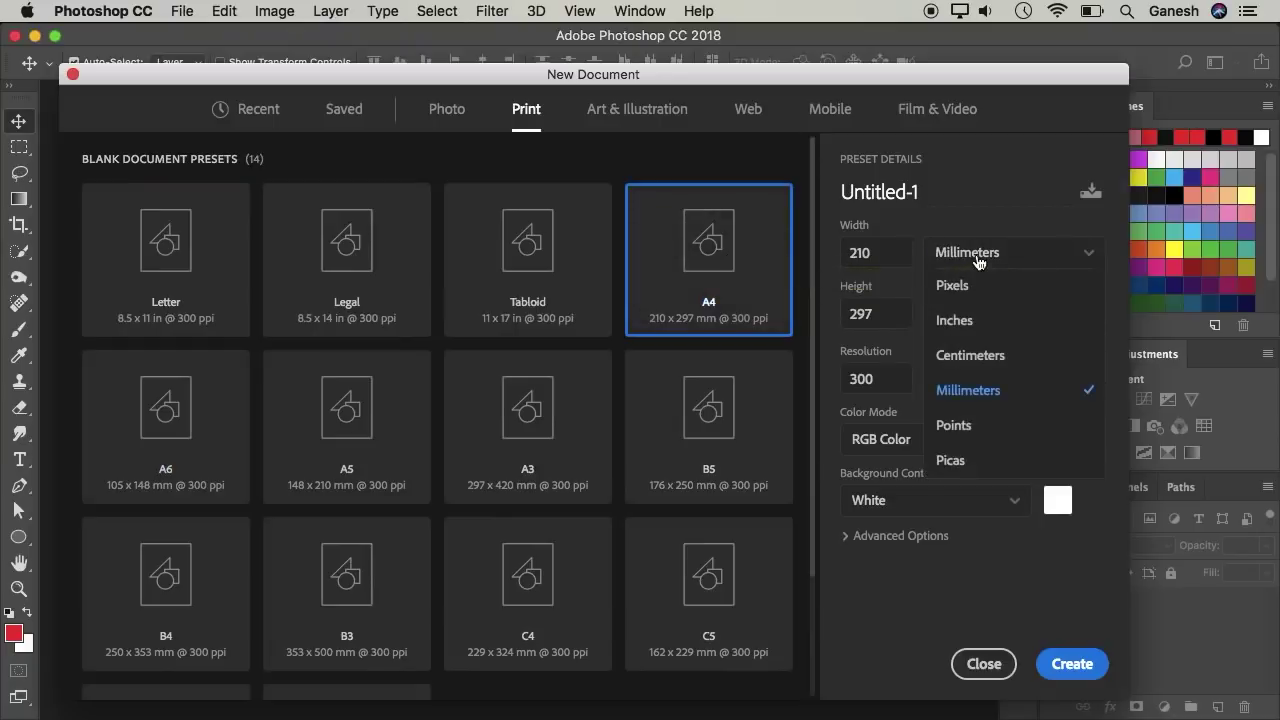
pyautogui.click(960, 320)
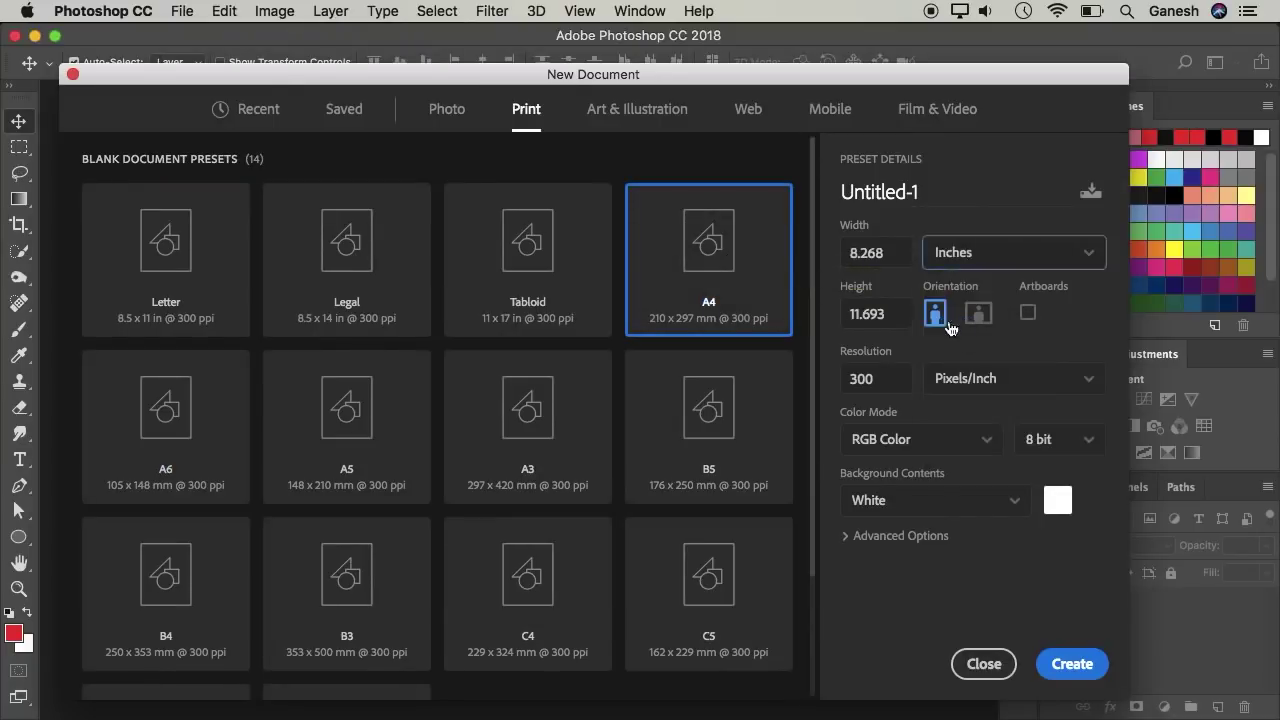
pyautogui.click(1072, 664)
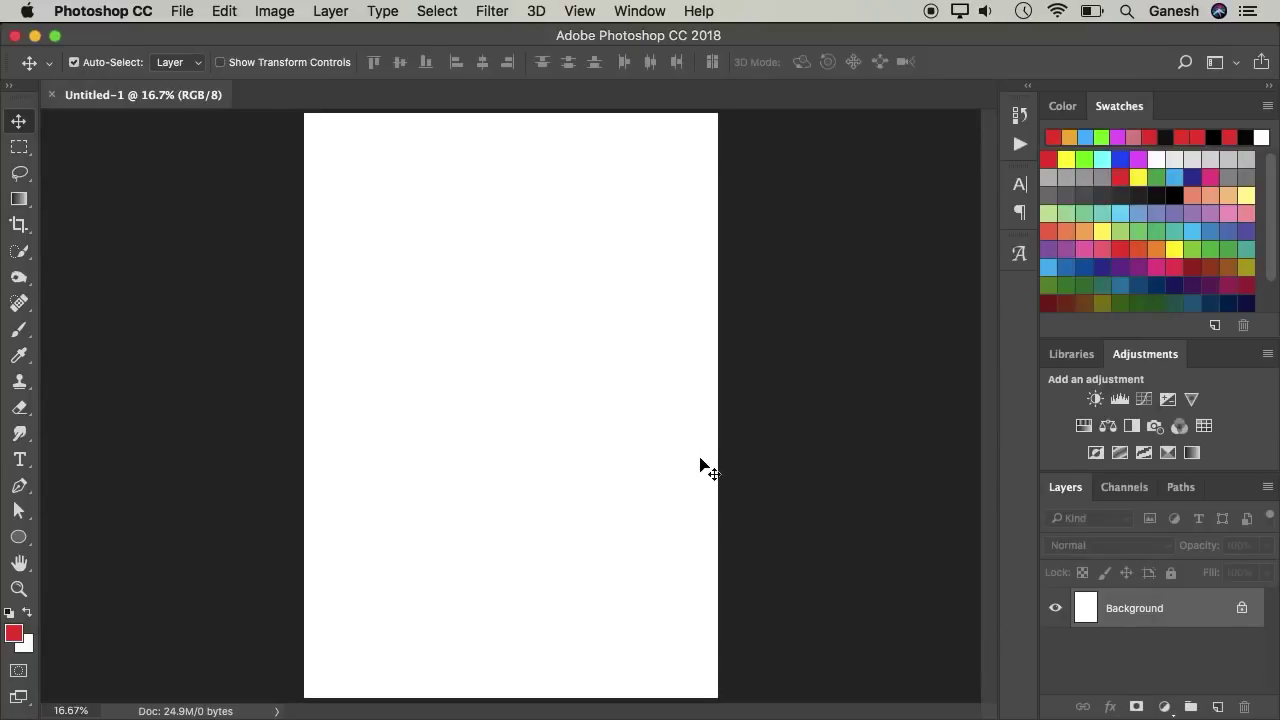
# Step: Place the frames.png gold ornamental frame onto the A4 page
pyautogui.scroll(-1, 700, 465)
pyautogui.scroll(1, 700, 465)
pyautogui.scroll(1, 700, 465)
pyautogui.scroll(-1, 700, 465)
pyautogui.moveTo(599, 240); pyautogui.dragTo(960, 470)
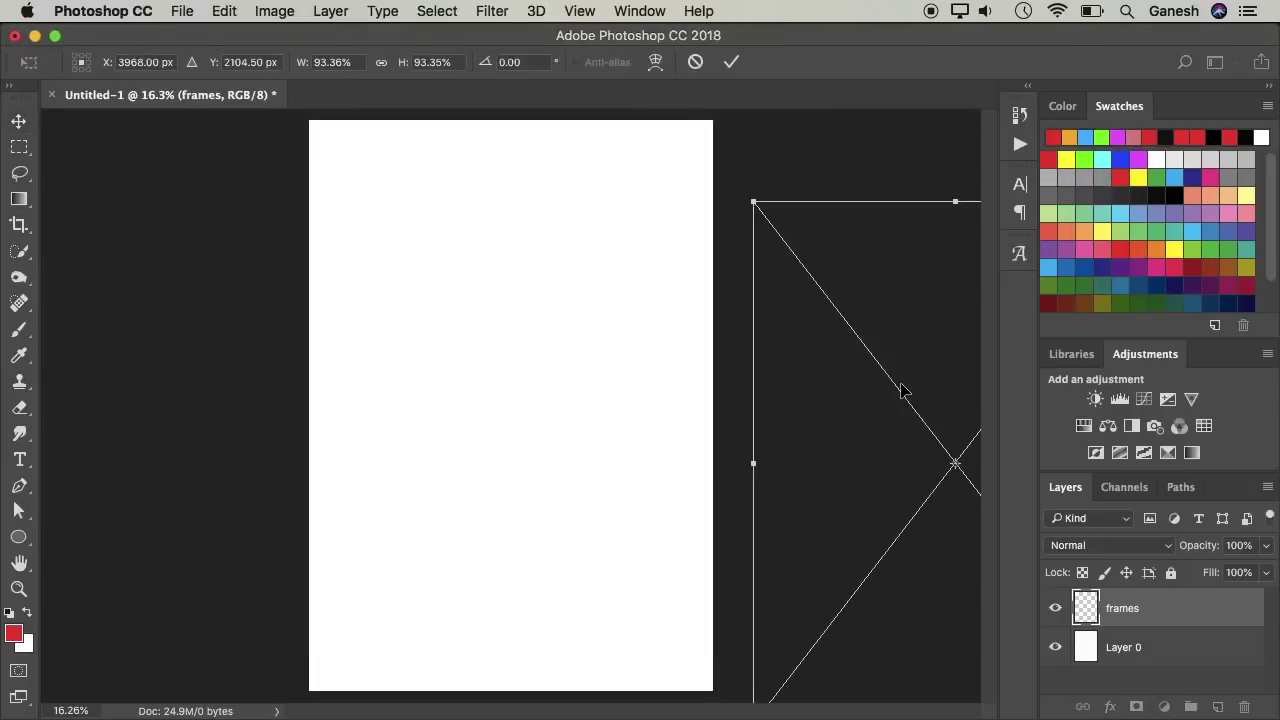
pyautogui.moveTo(901, 388); pyautogui.dragTo(460, 322)
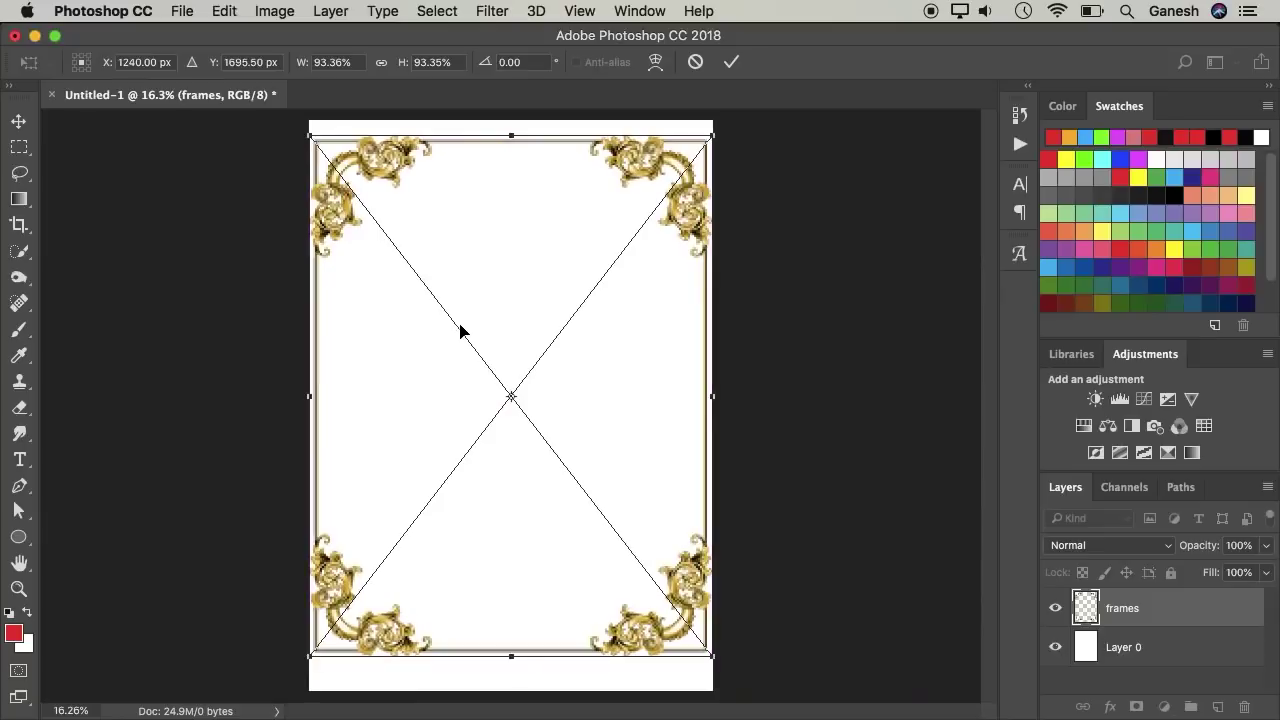
pyautogui.press('Return')
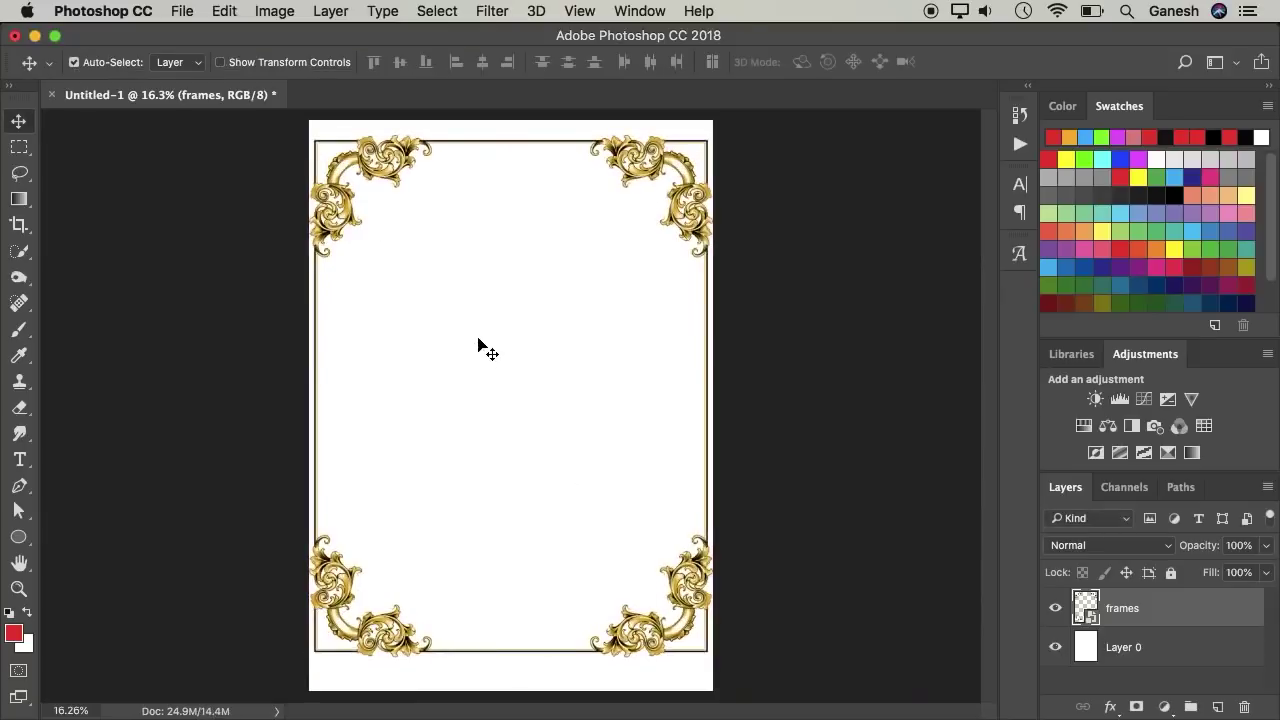
# Step: Stretch the frame's top and bottom edges to the page top and bottom
pyautogui.hotkey('ctrl', 't')
pyautogui.moveTo(495, 138); pyautogui.dragTo(495, 124)
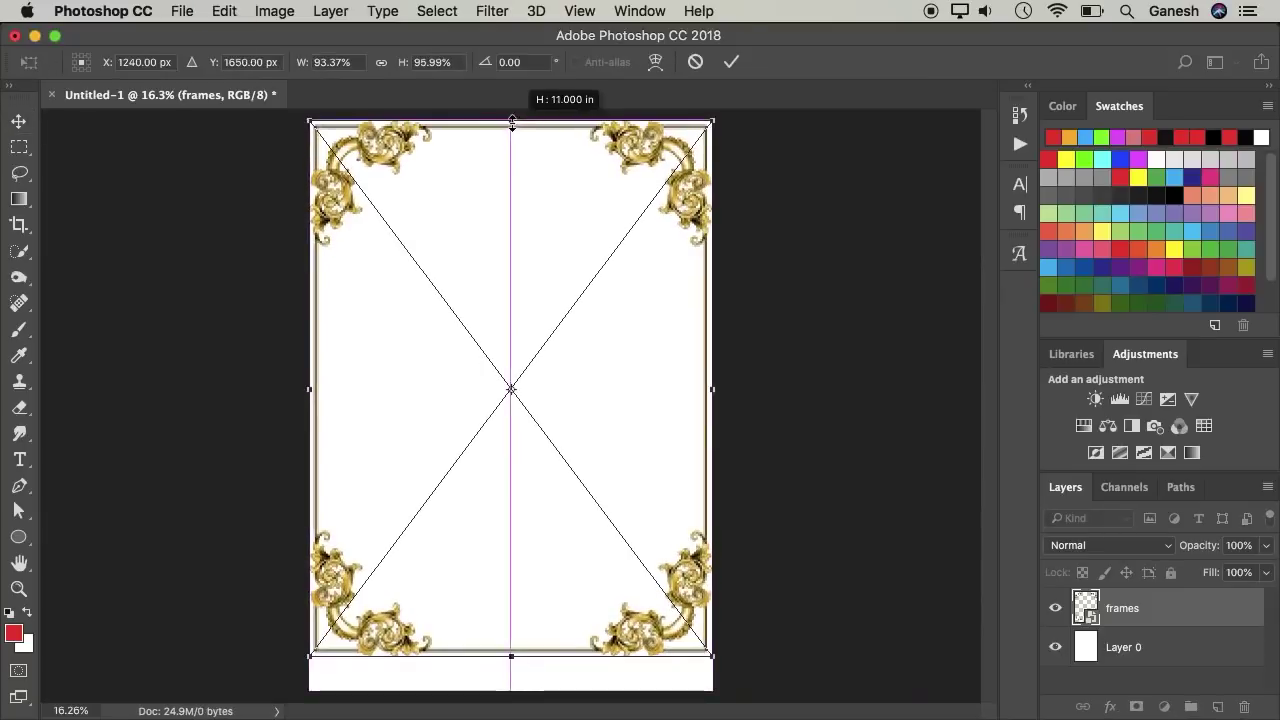
pyautogui.moveTo(510, 656); pyautogui.dragTo(511, 690)
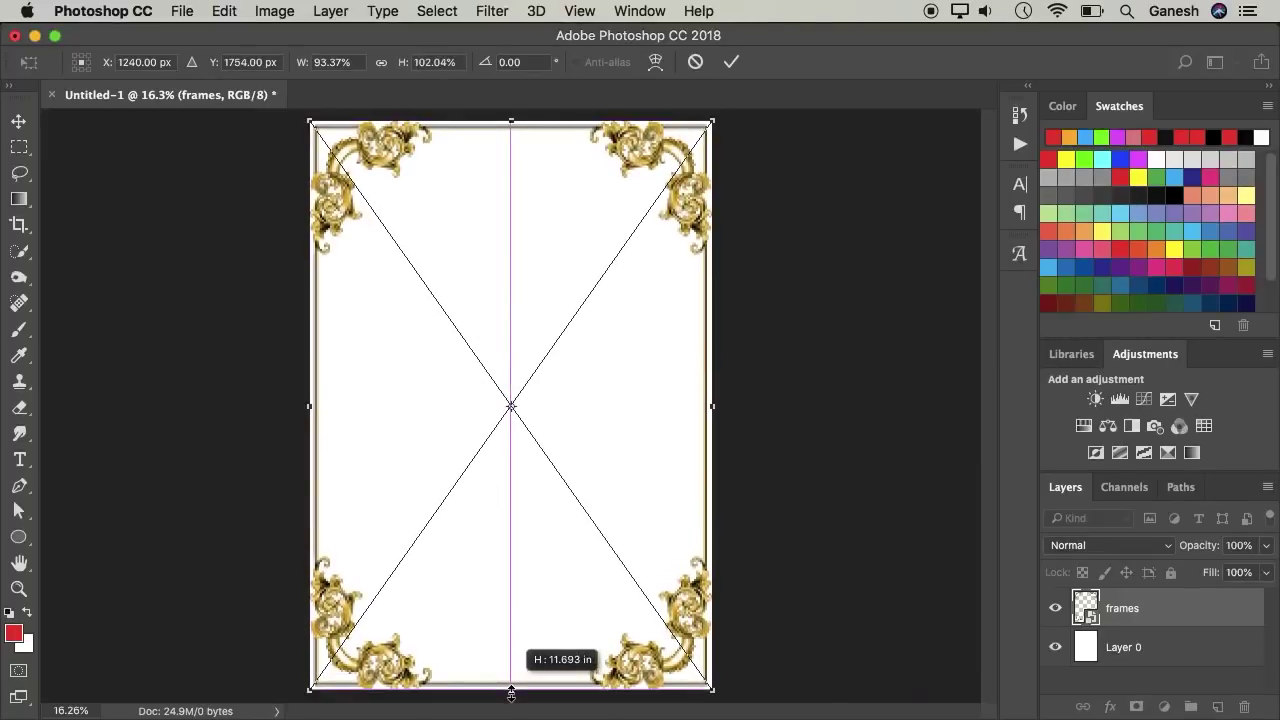
pyautogui.press('Return')
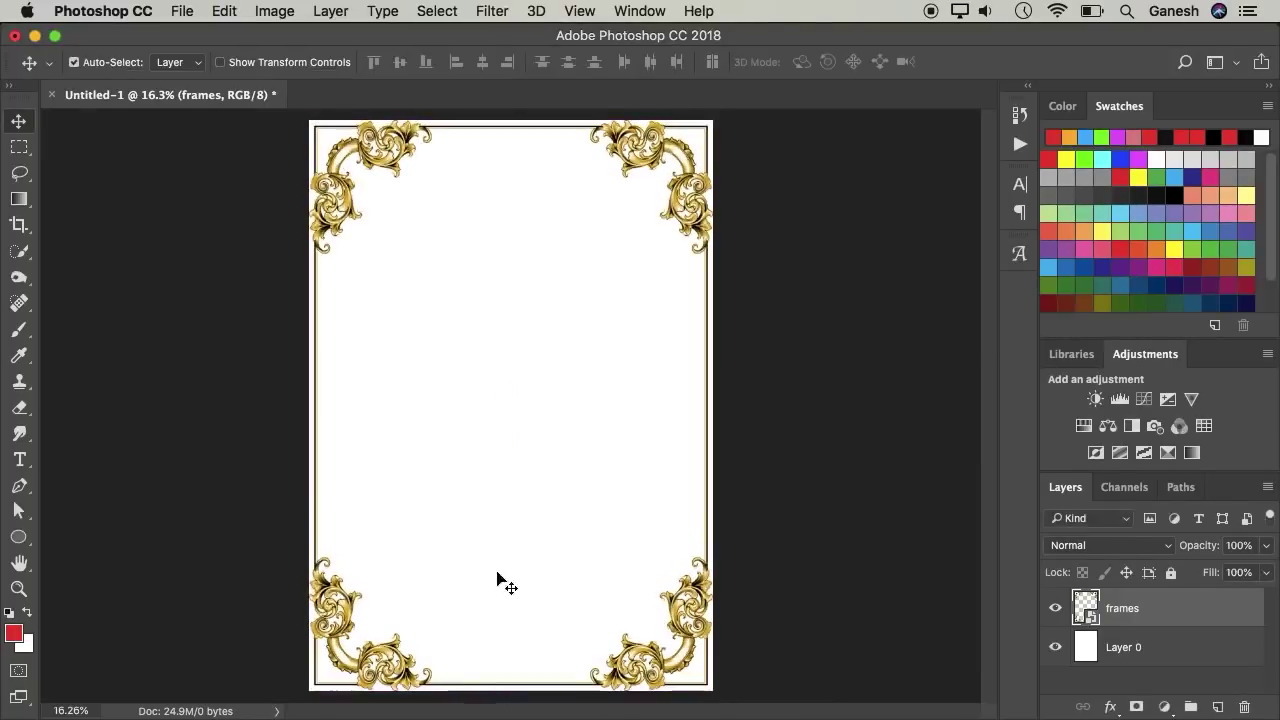
pyautogui.scroll(3, 477, 578)
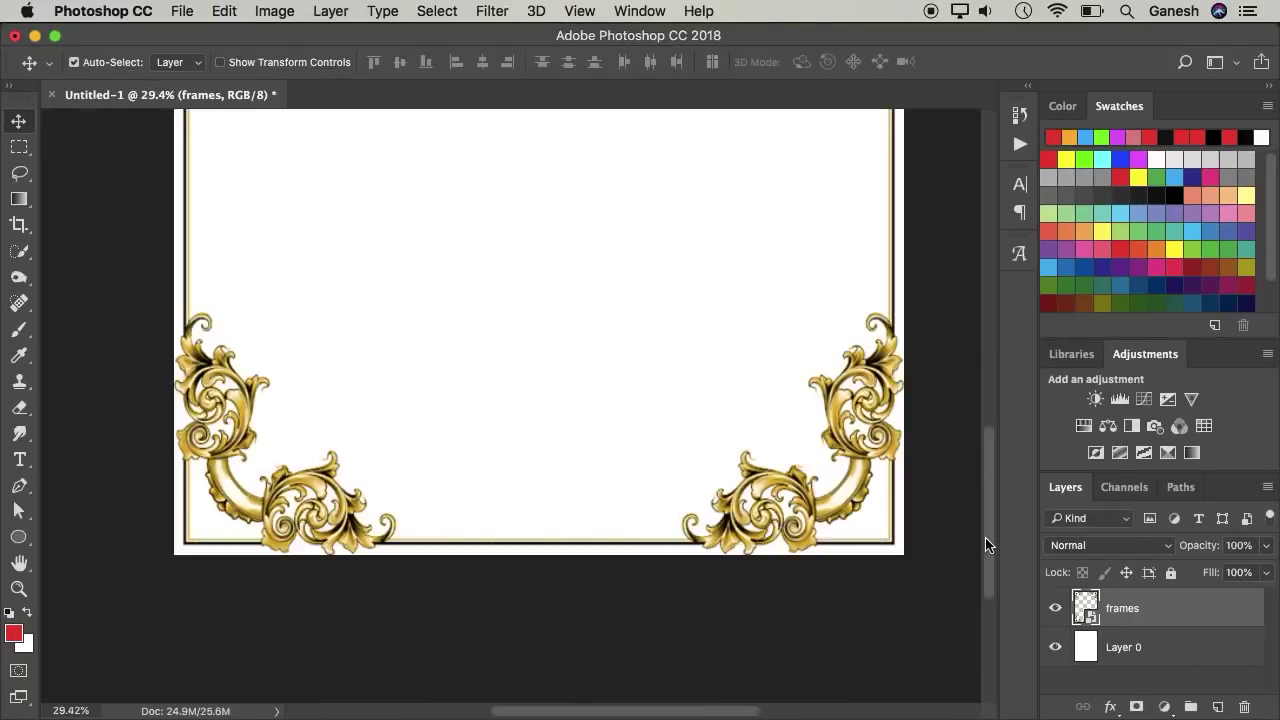
pyautogui.moveTo(984, 536); pyautogui.dragTo(993, 335)
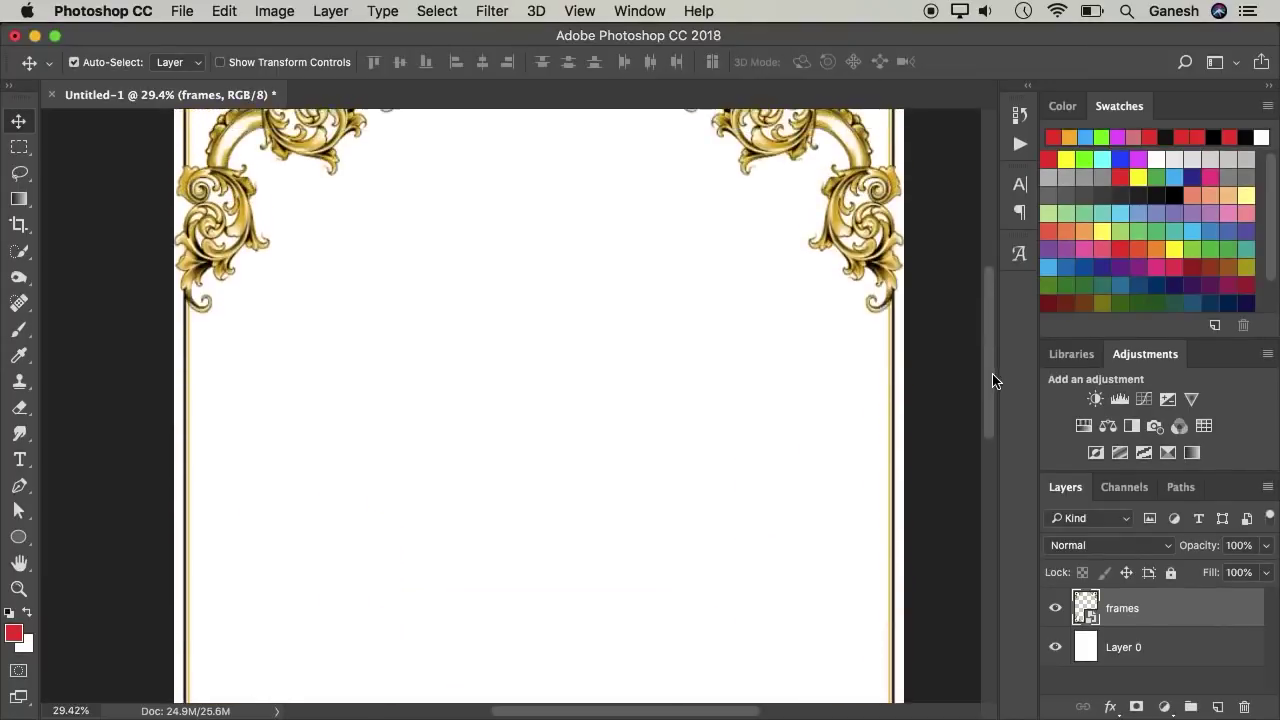
pyautogui.scroll(-2, 943, 449)
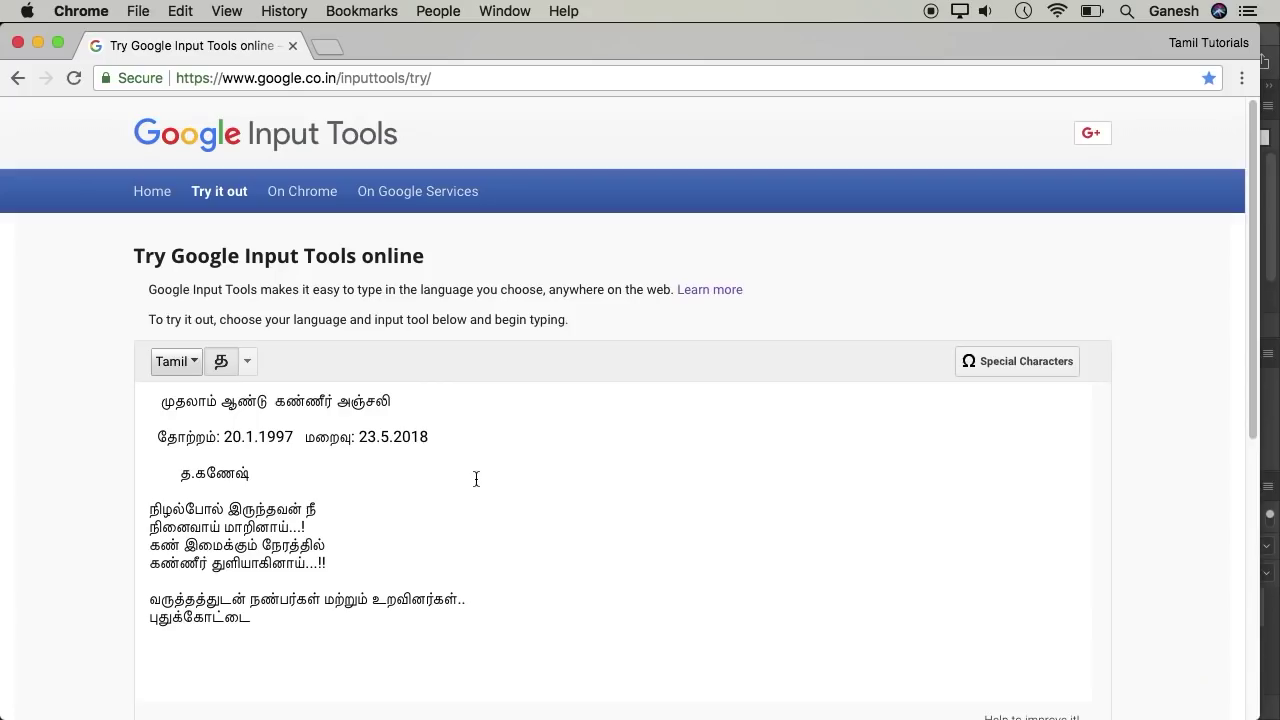
pyautogui.scroll(-1, 480, 476)
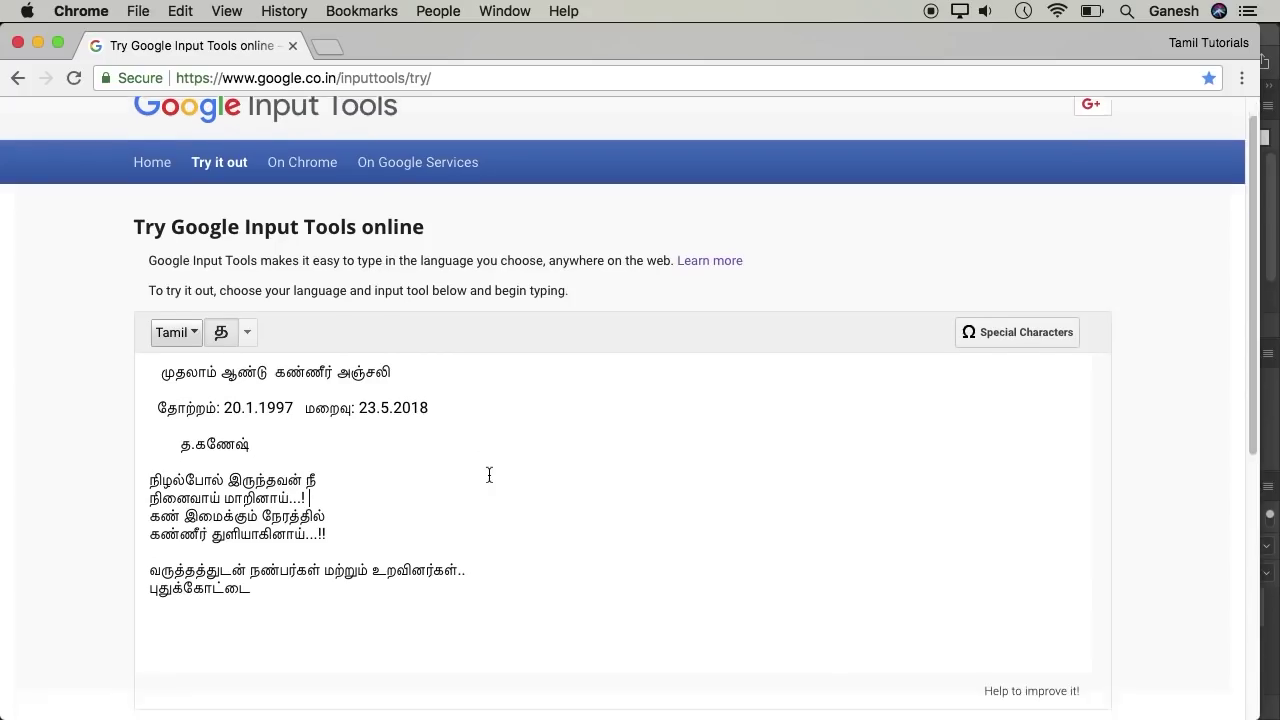
# Step: Copy the Tamil line முதலாம் ஆண்டு கண்ணீர் அஞ்சலி and paste it onto the poster
pyautogui.scroll(-4, 489, 475)
pyautogui.scroll(1, 489, 475)
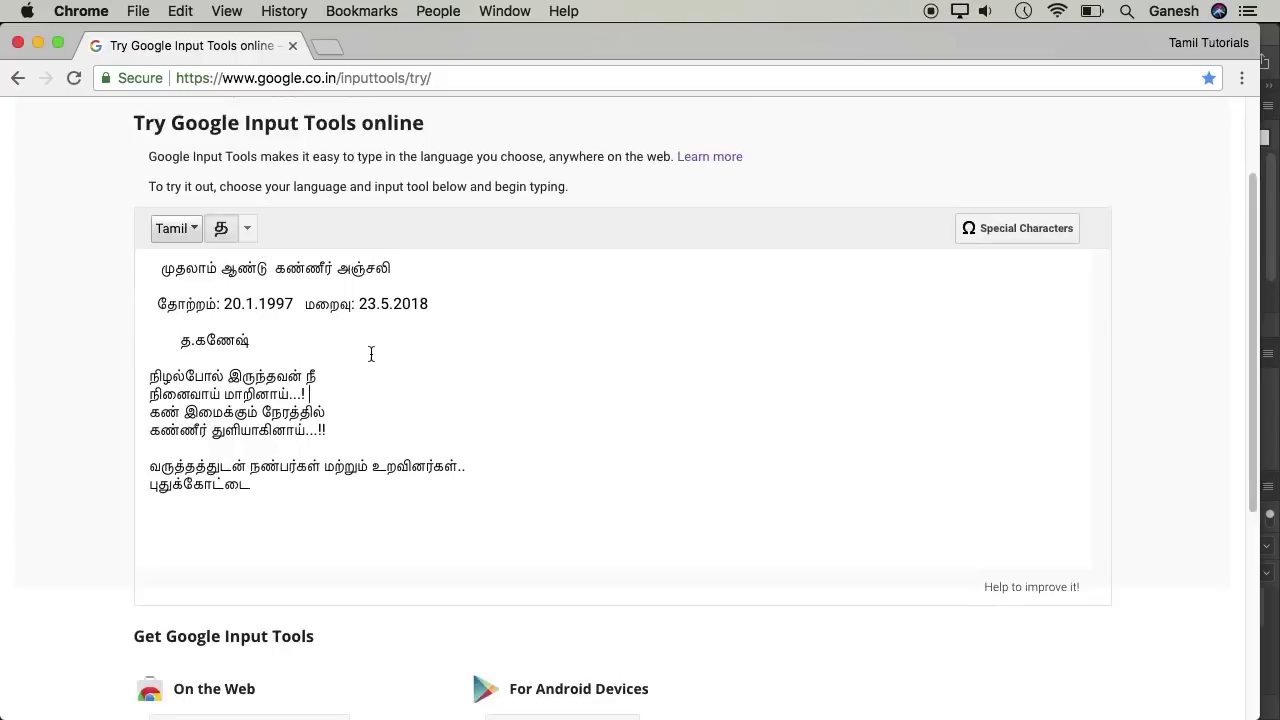
pyautogui.moveTo(158, 268); pyautogui.dragTo(334, 290)
pyautogui.press('super+c')
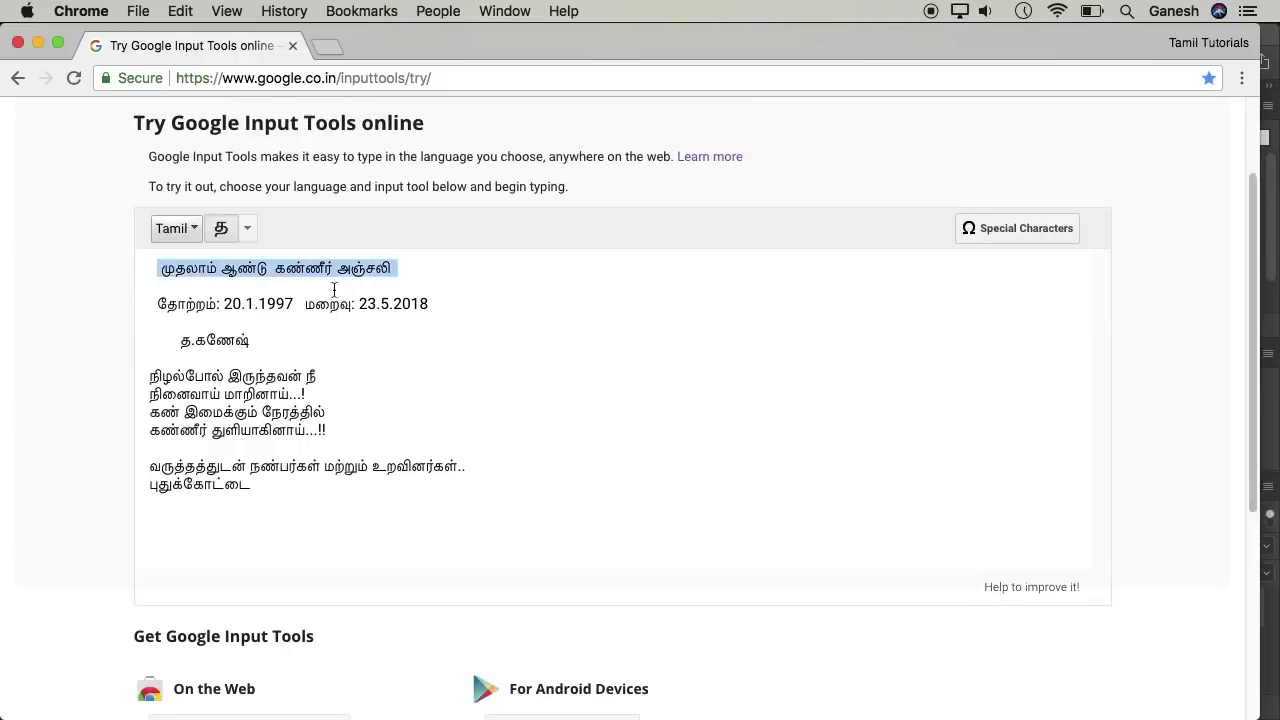
pyautogui.click(331, 355)
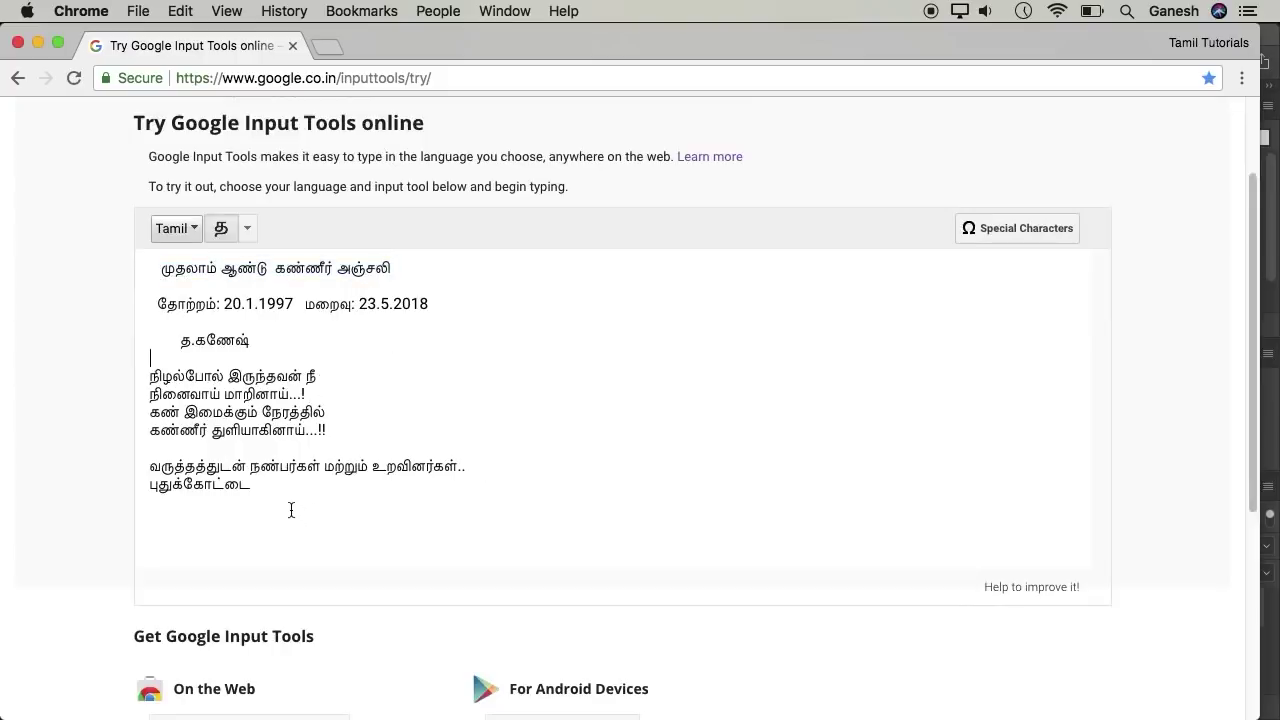
pyautogui.moveTo(291, 511); pyautogui.dragTo(143, 228)
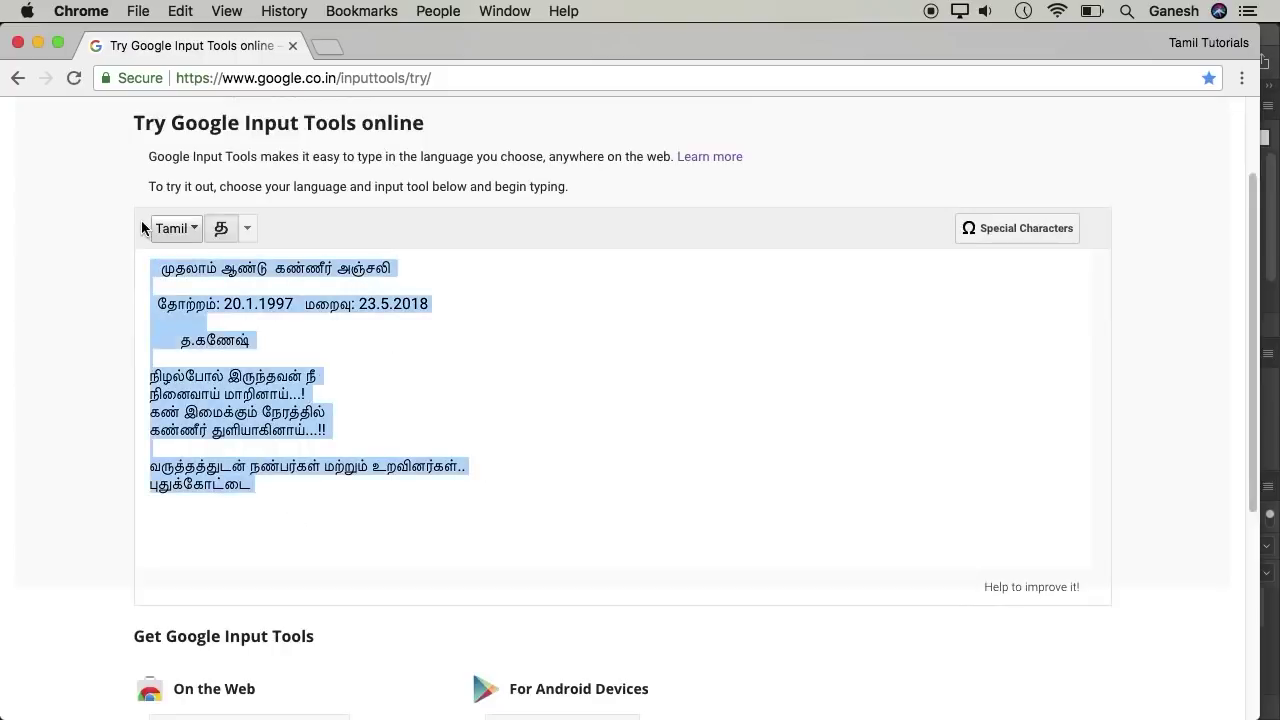
pyautogui.click(418, 383)
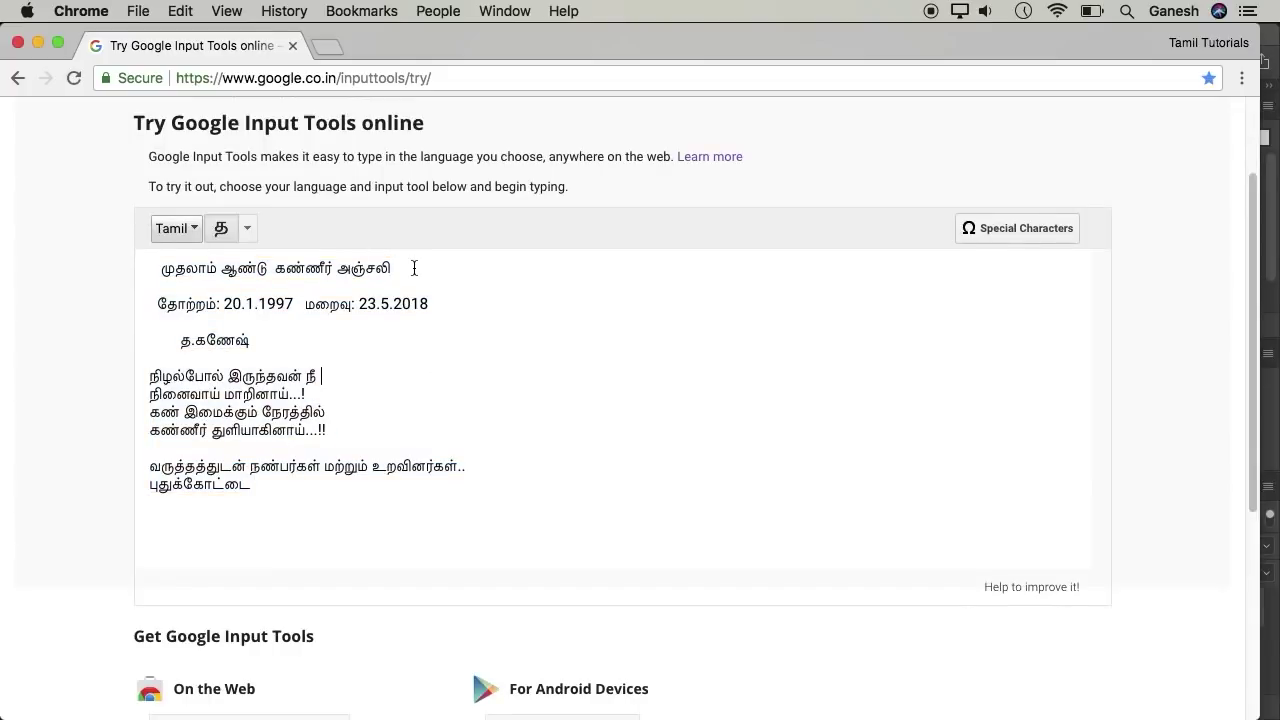
pyautogui.press('super+Tab')
pyautogui.press('super+v')
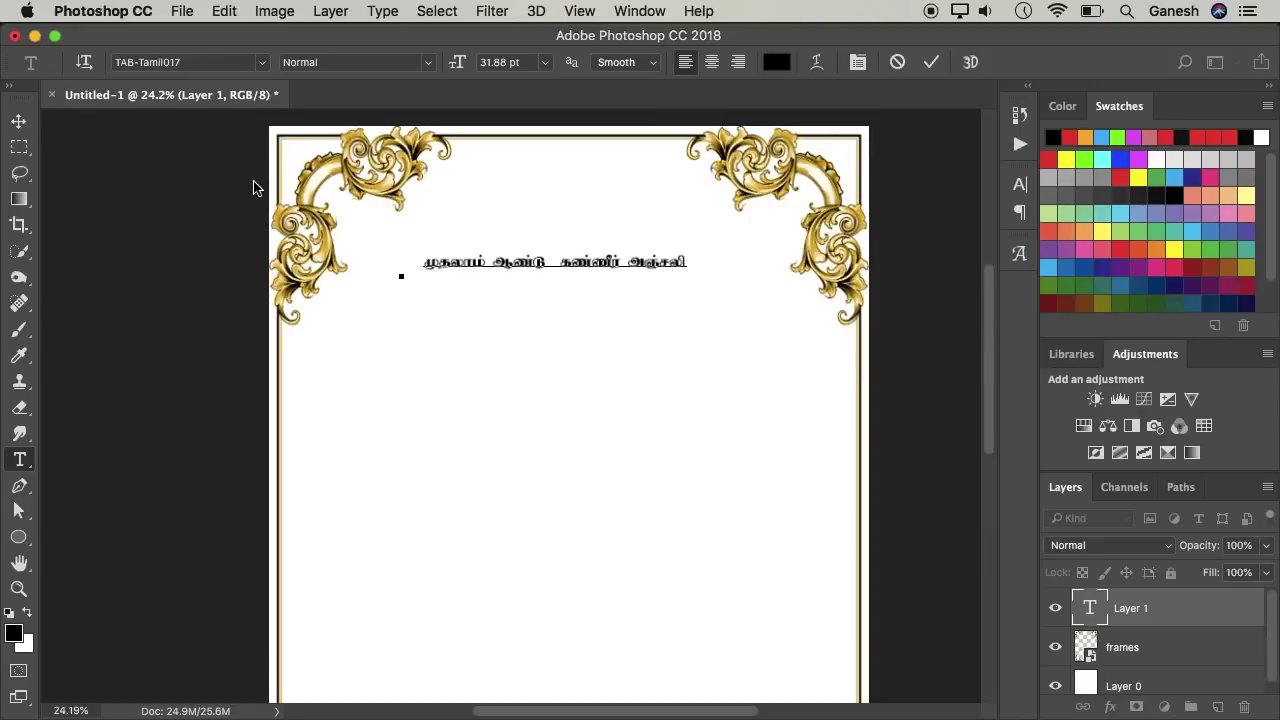
# Step: Enlarge the Tamil title to about 145% and centre it between the top ornaments
pyautogui.click(19, 121)
pyautogui.moveTo(509, 297); pyautogui.dragTo(551, 314)
pyautogui.press('super+t')
pyautogui.moveTo(700, 277); pyautogui.dragTo(795, 306)
pyautogui.moveTo(403, 277); pyautogui.dragTo(366, 292)
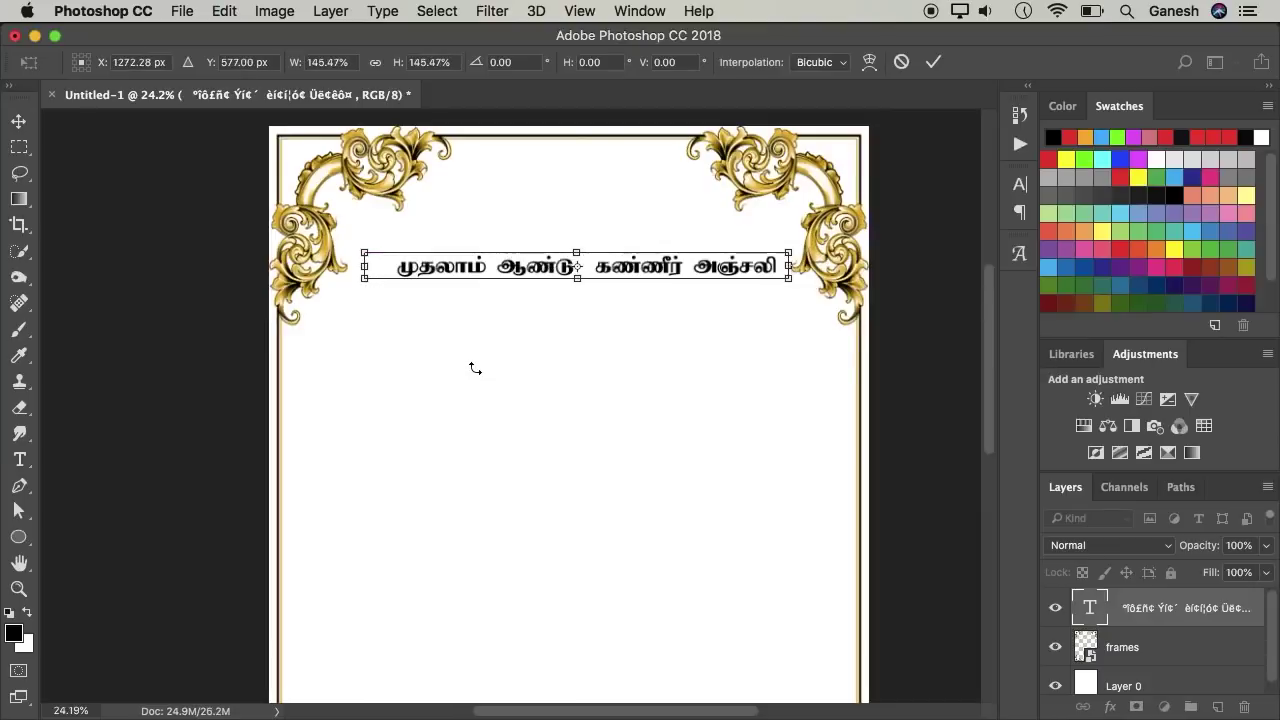
pyautogui.press('Return')
pyautogui.moveTo(534, 274); pyautogui.dragTo(516, 268)
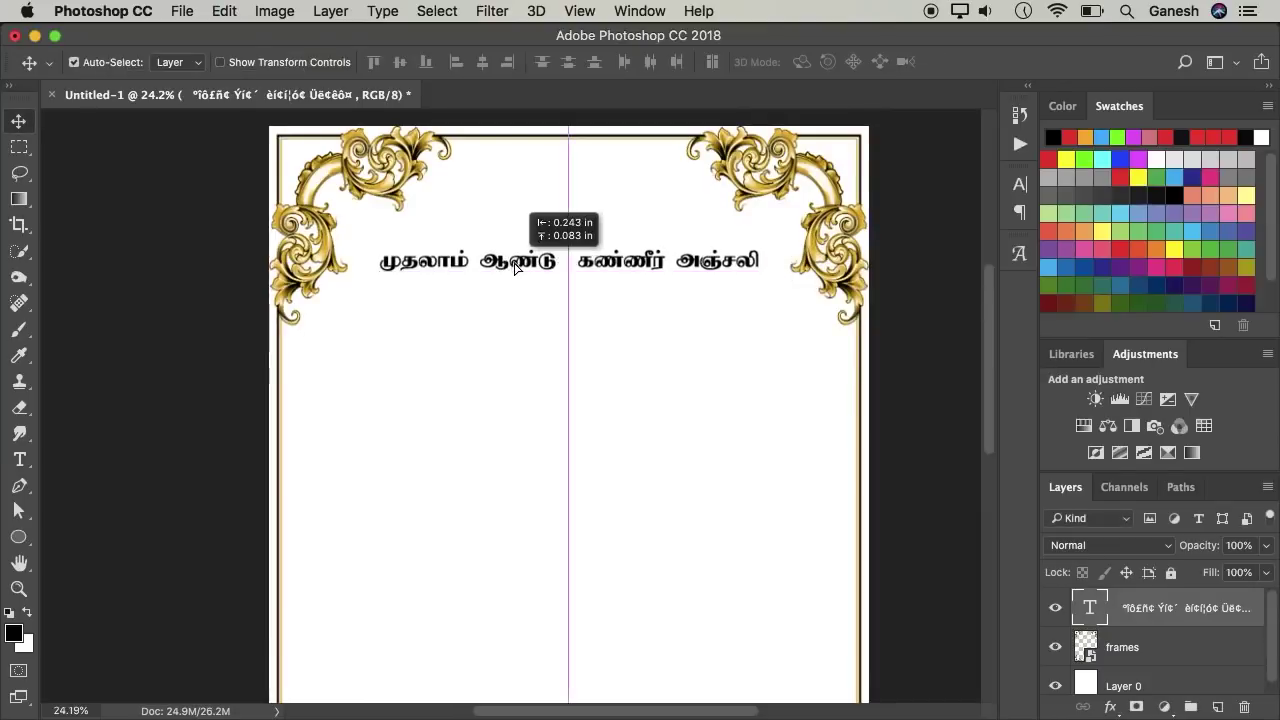
pyautogui.scroll(2, 491, 330)
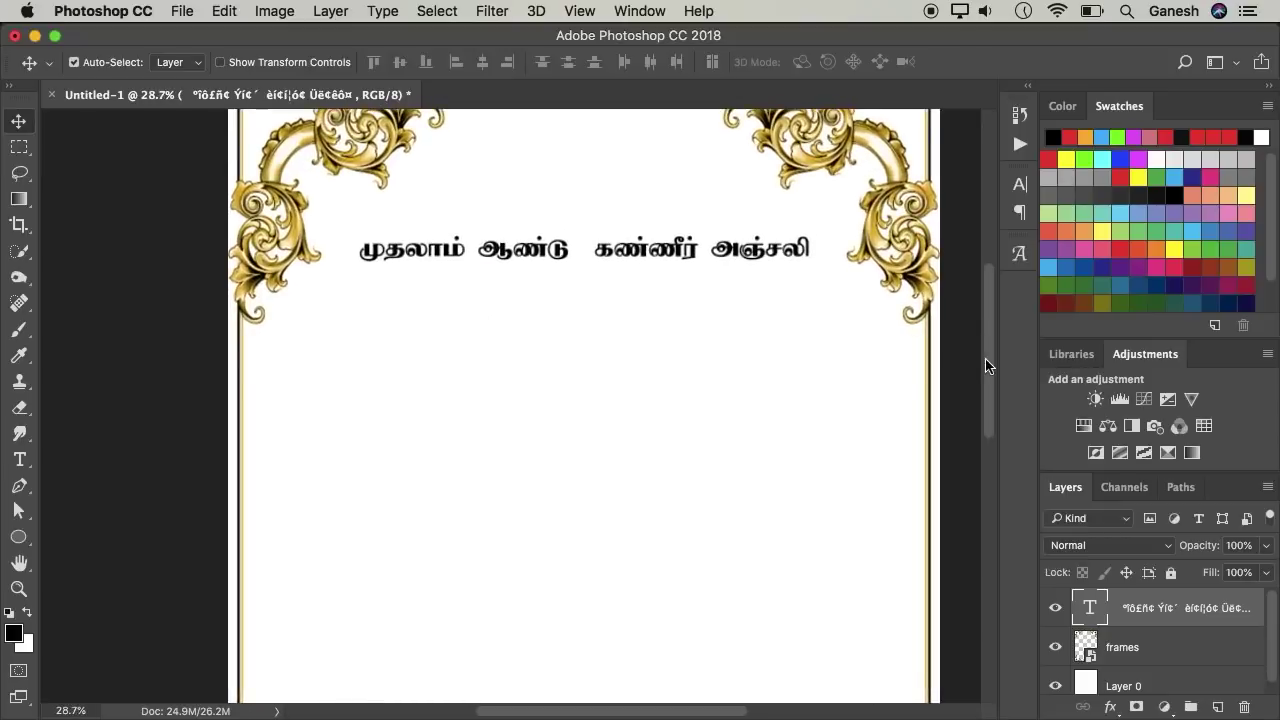
pyautogui.moveTo(985, 366); pyautogui.dragTo(981, 344)
pyautogui.moveTo(605, 330); pyautogui.dragTo(607, 310)
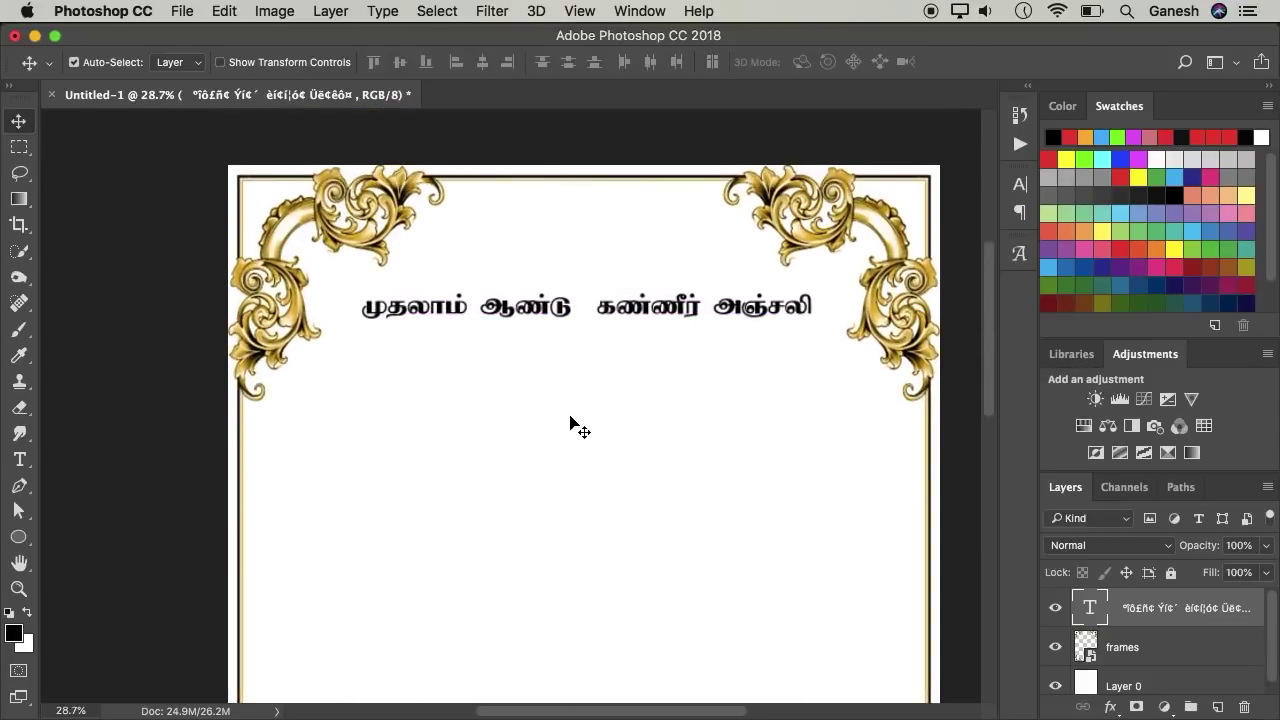
# Step: Stretch the title to 102.82% width and 119.29% height, then add an empty Layer 1
pyautogui.hotkey('ctrl', 't')
pyautogui.moveTo(575, 321); pyautogui.dragTo(574, 327)
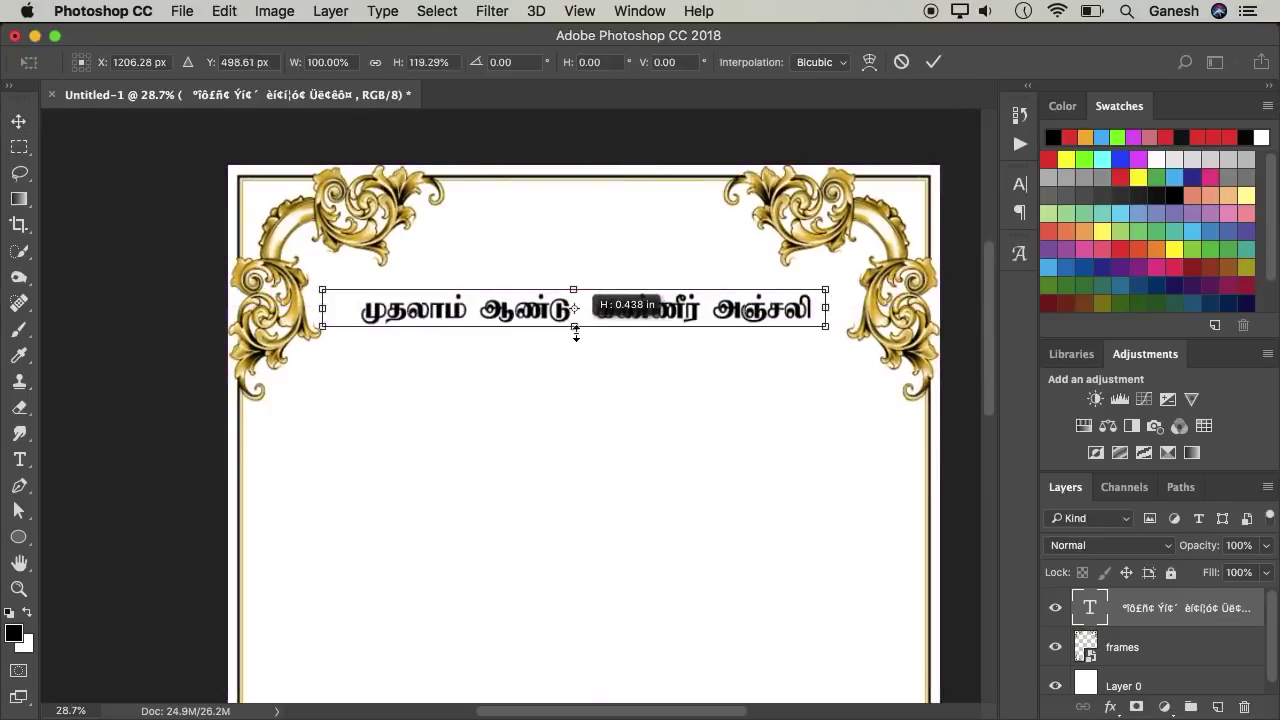
pyautogui.moveTo(835, 307); pyautogui.dragTo(843, 307)
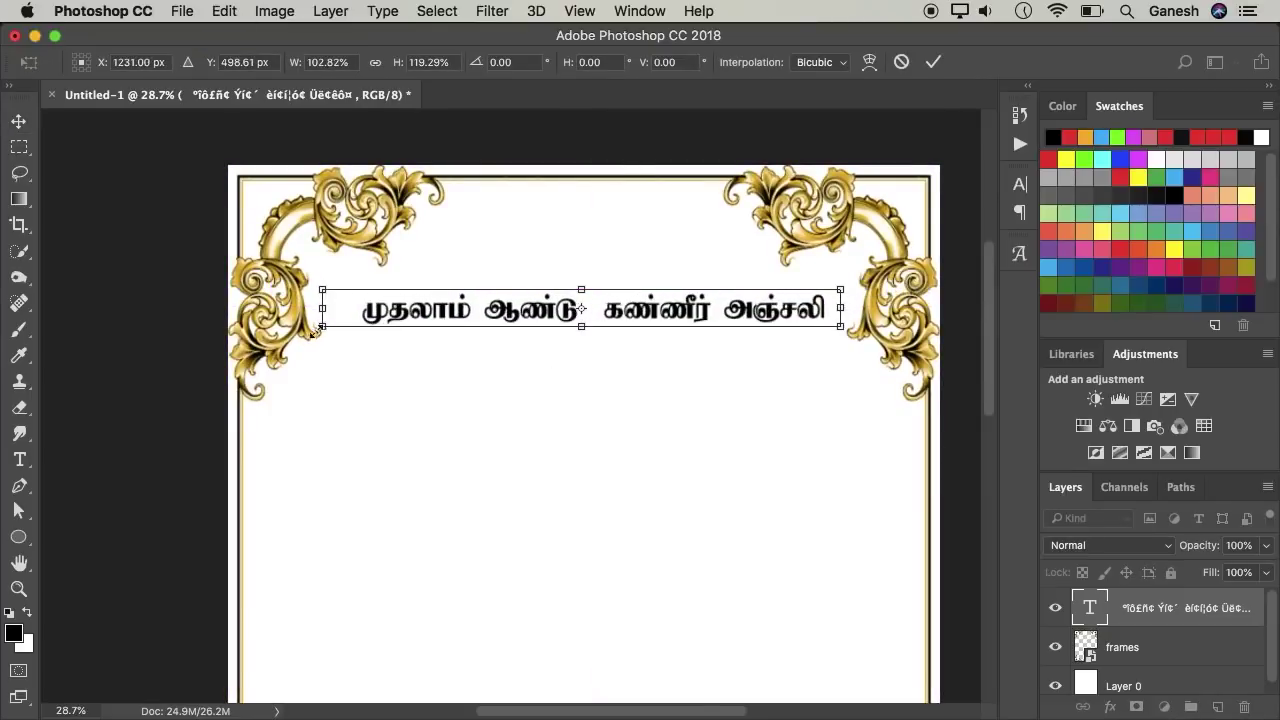
pyautogui.moveTo(322, 326); pyautogui.dragTo(300, 335)
pyautogui.press('Return')
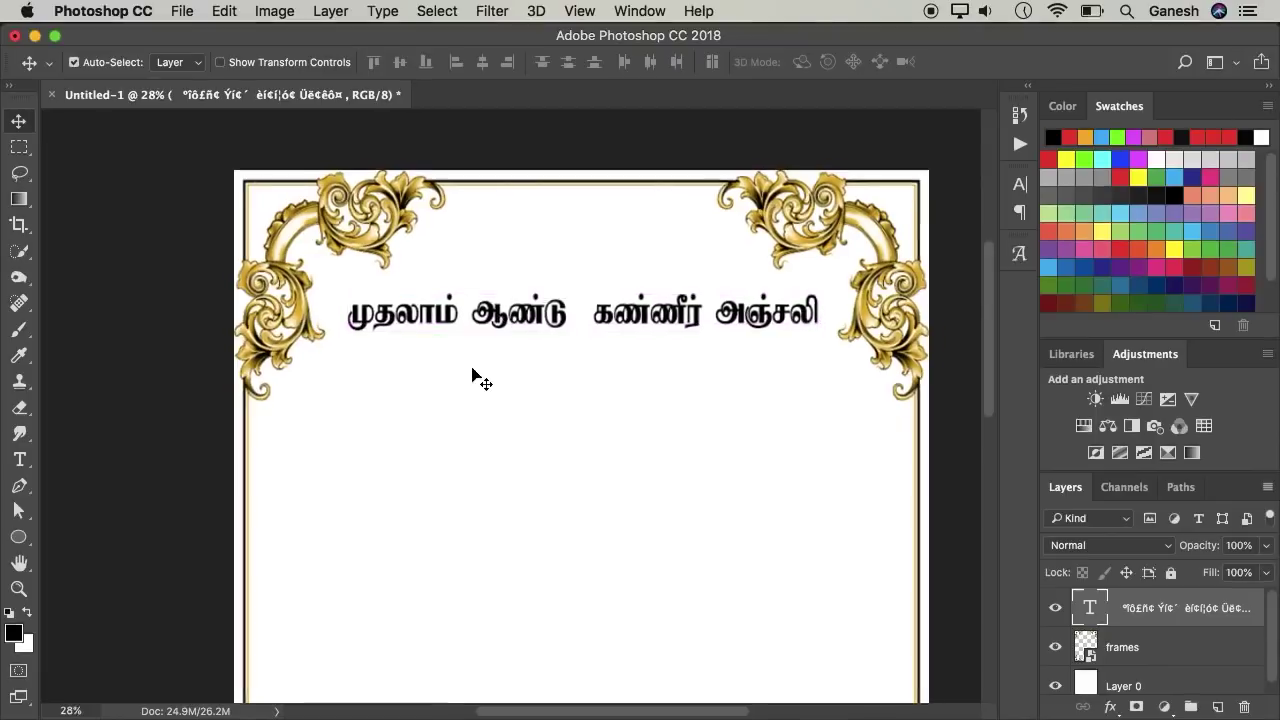
pyautogui.click(1216, 706)
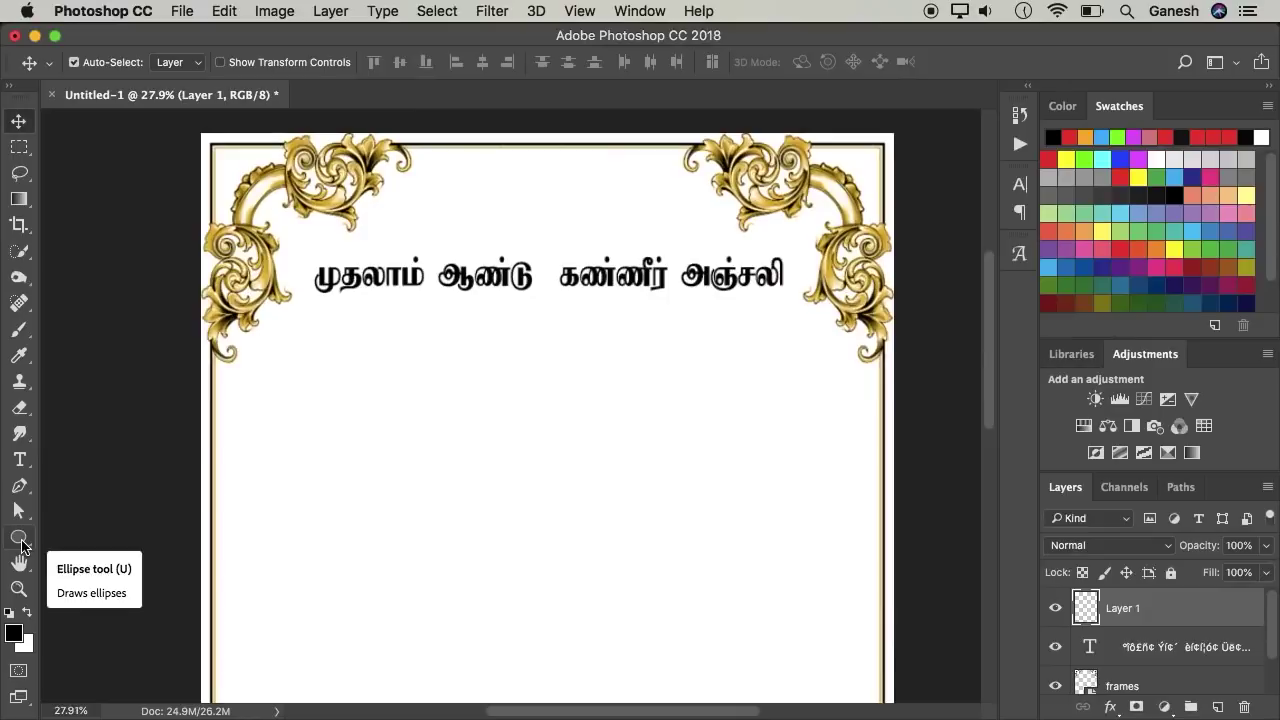
# Step: Draw a no-fill, black-stroked rounded rectangle around the Tamil title
pyautogui.click(20, 540)
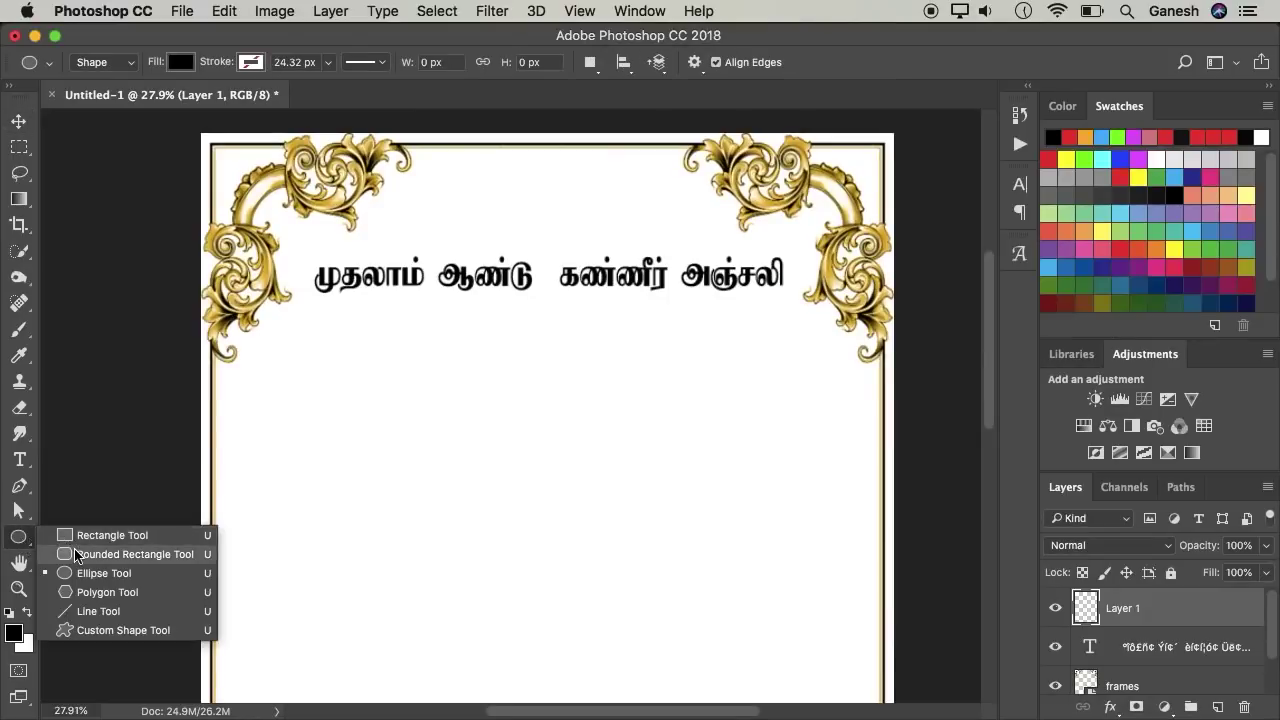
pyautogui.click(110, 554)
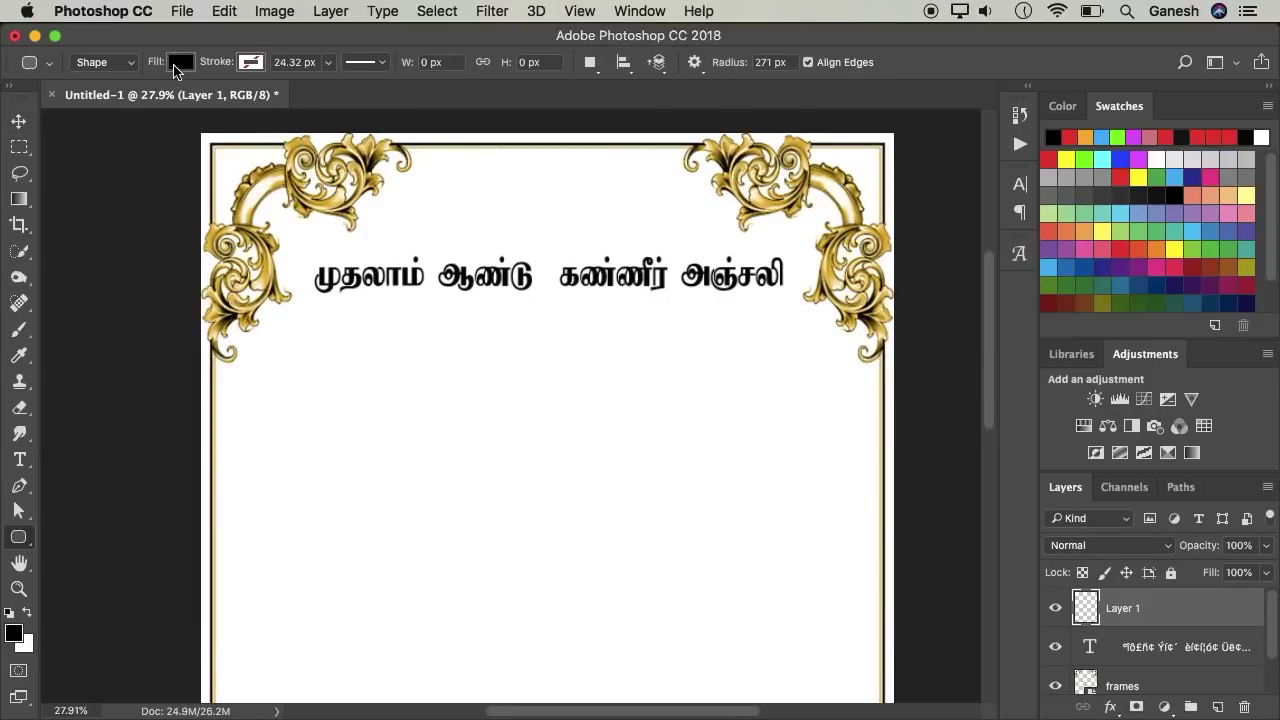
pyautogui.click(178, 63)
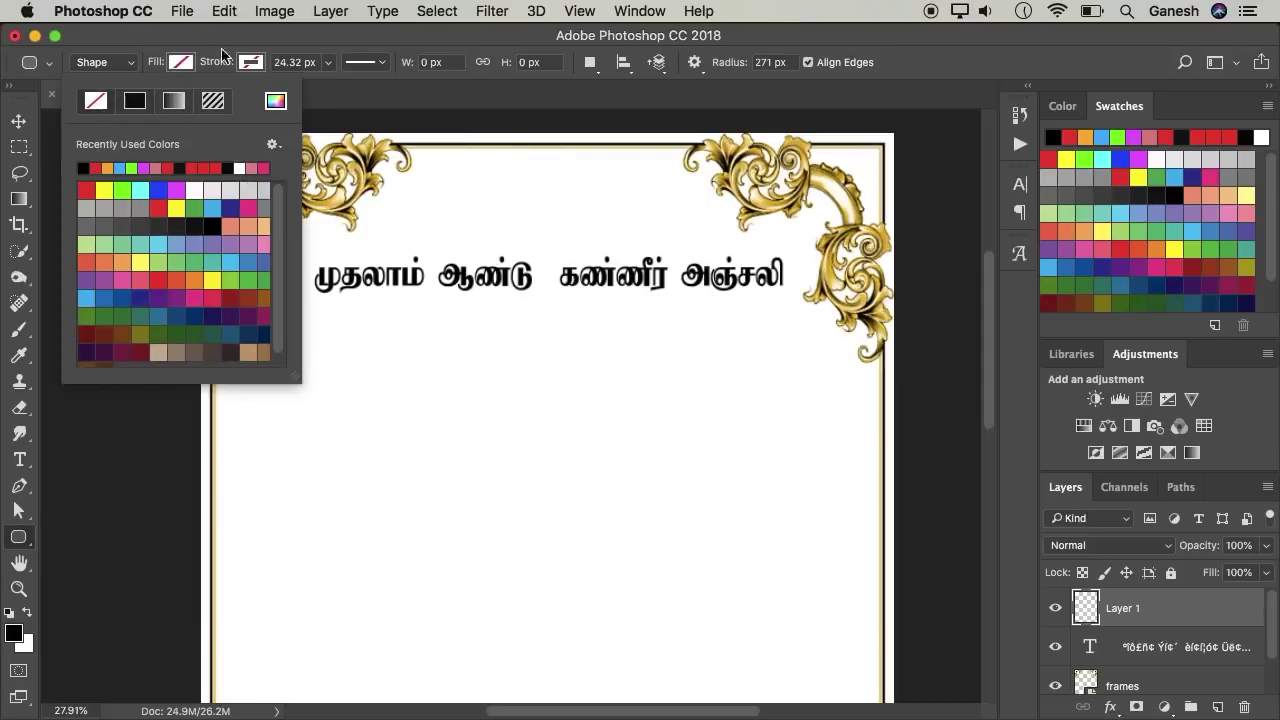
pyautogui.click(251, 63)
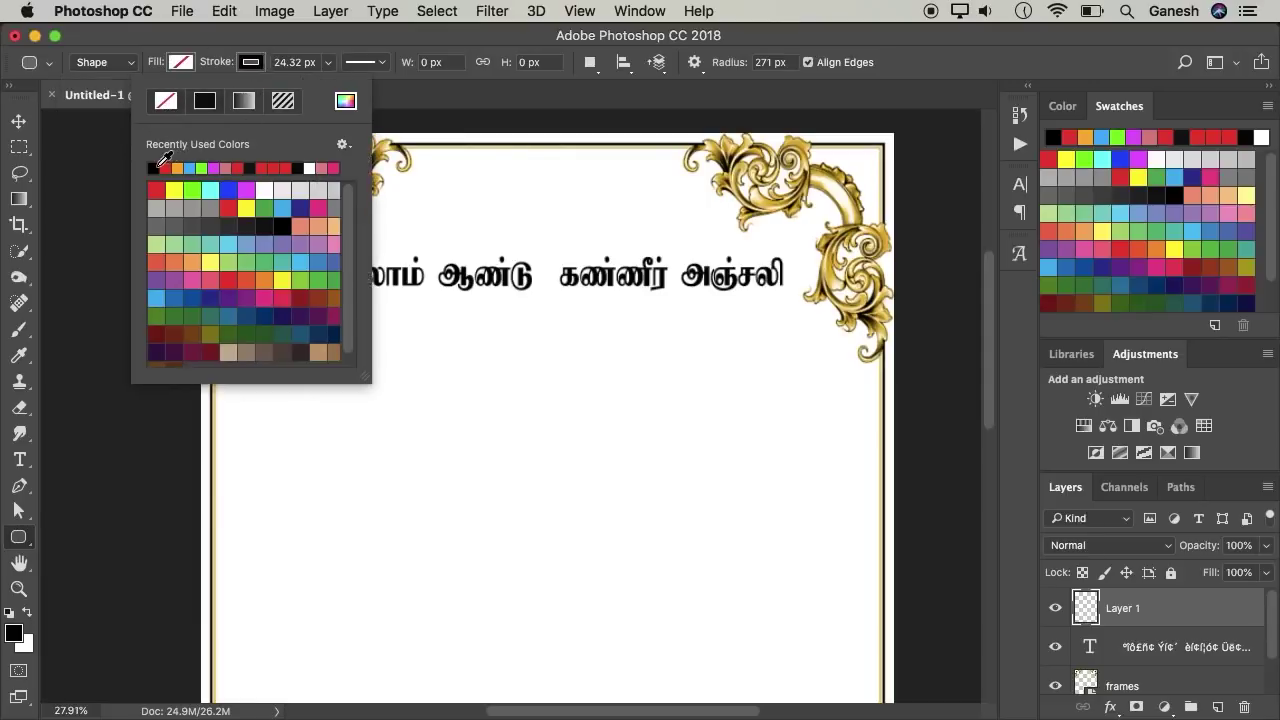
pyautogui.click(332, 40)
pyautogui.moveTo(304, 255); pyautogui.dragTo(802, 297)
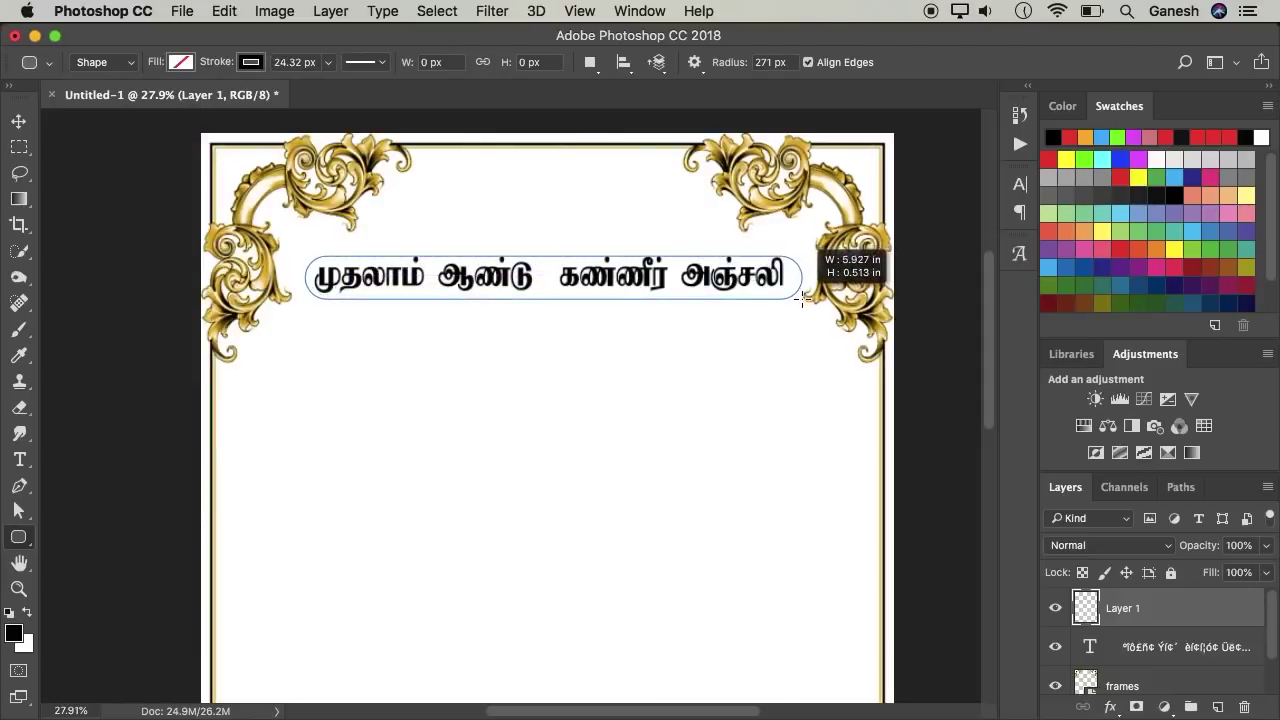
pyautogui.moveTo(805, 297); pyautogui.dragTo(803, 297)
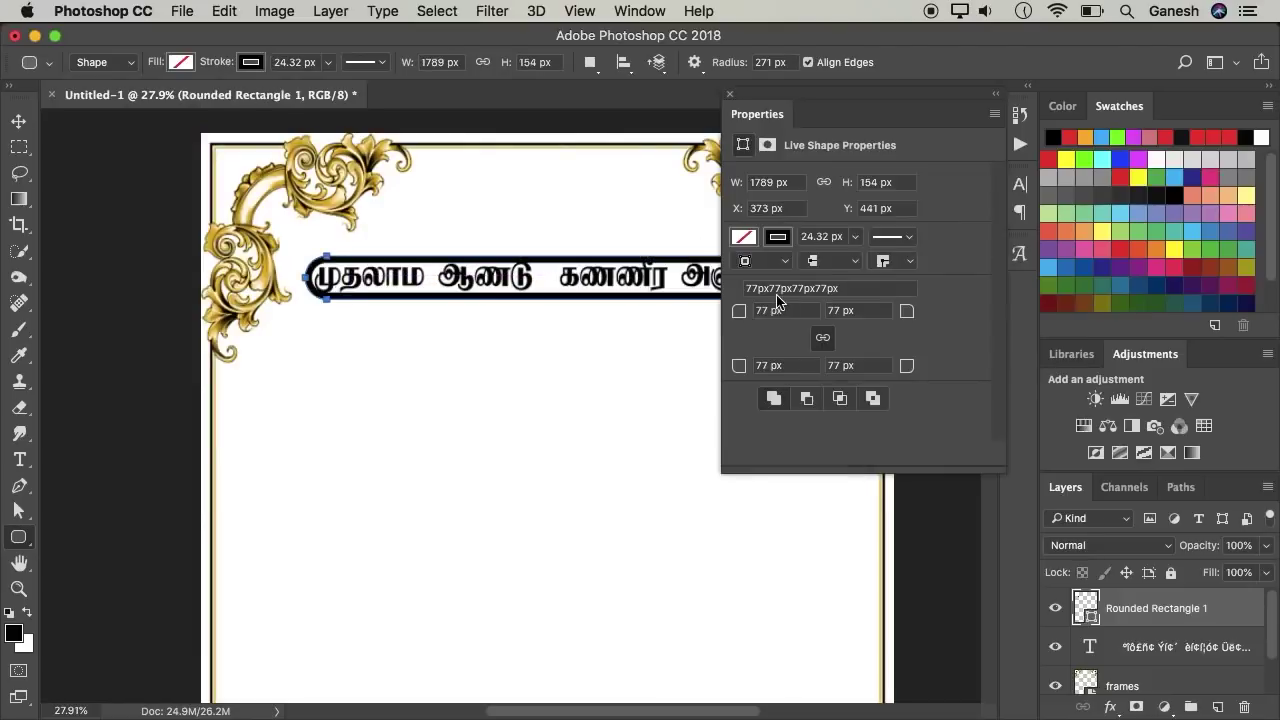
# Step: Thin the rounded box's stroke and nudge it into place around the title
pyautogui.click(325, 66)
pyautogui.moveTo(330, 88); pyautogui.dragTo(323, 90)
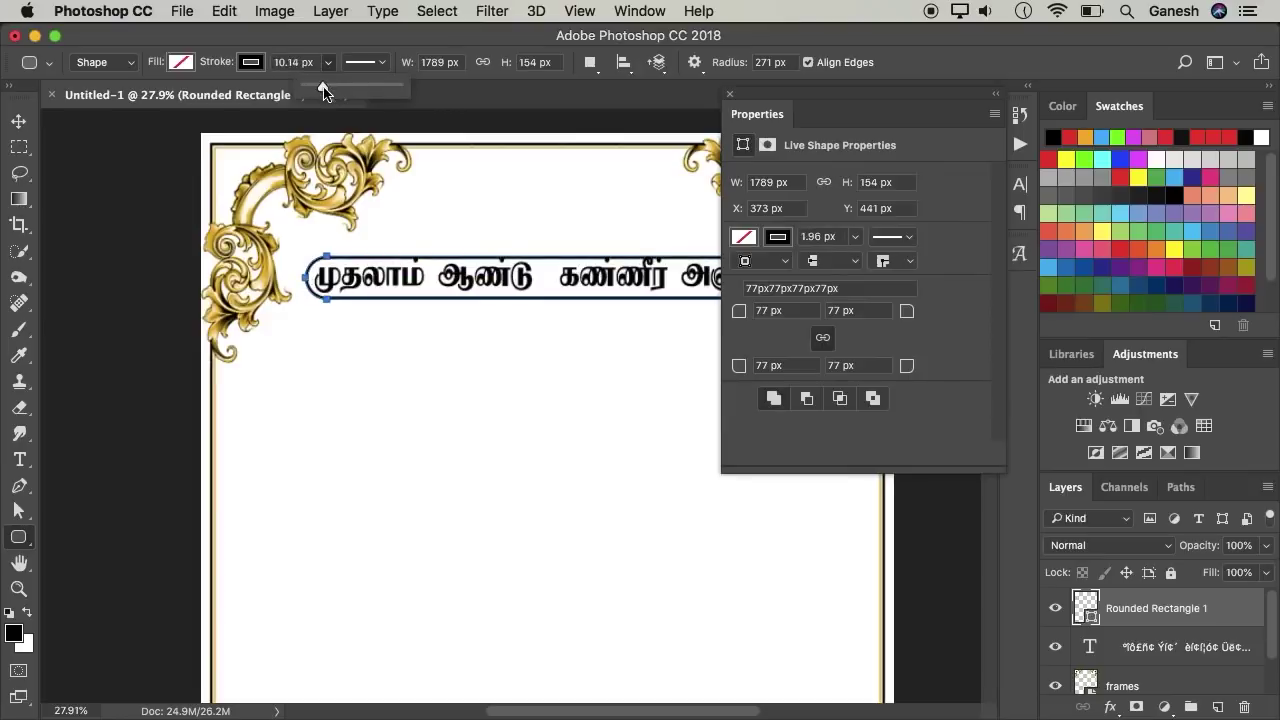
pyautogui.click(729, 94)
pyautogui.press('v')
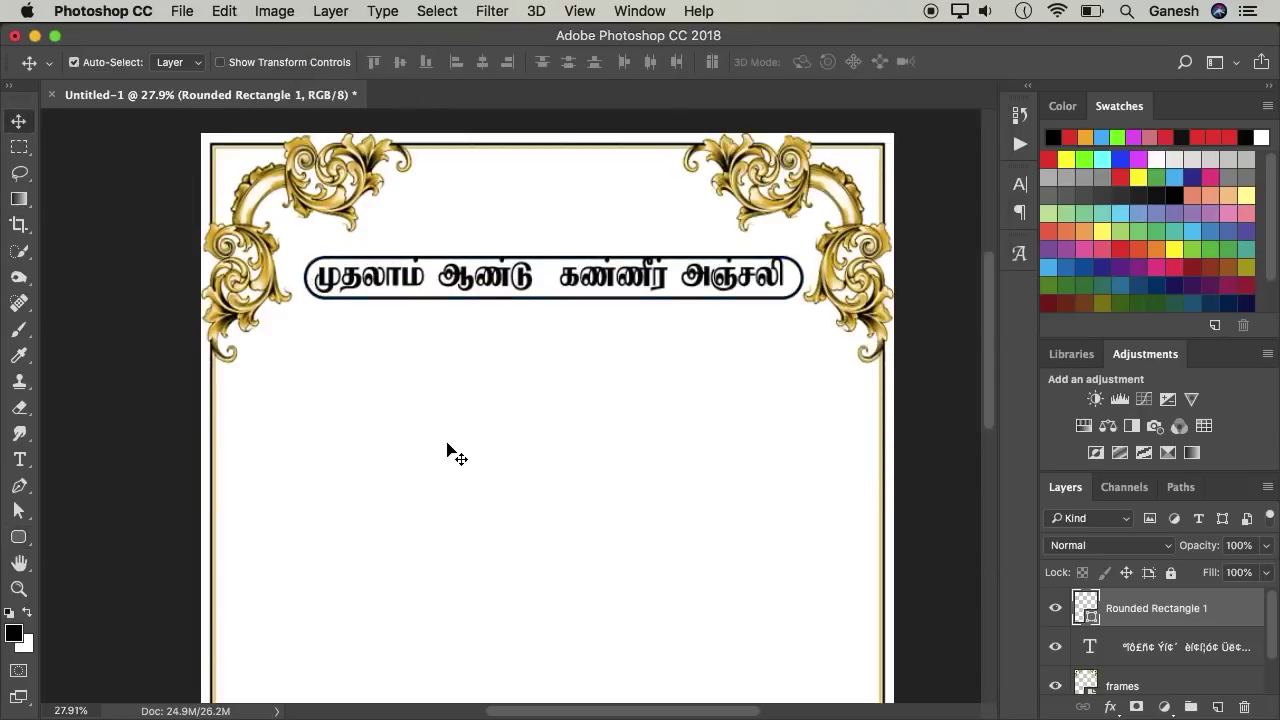
pyautogui.hotkey('ctrl', 't')
pyautogui.moveTo(557, 299); pyautogui.dragTo(554, 297)
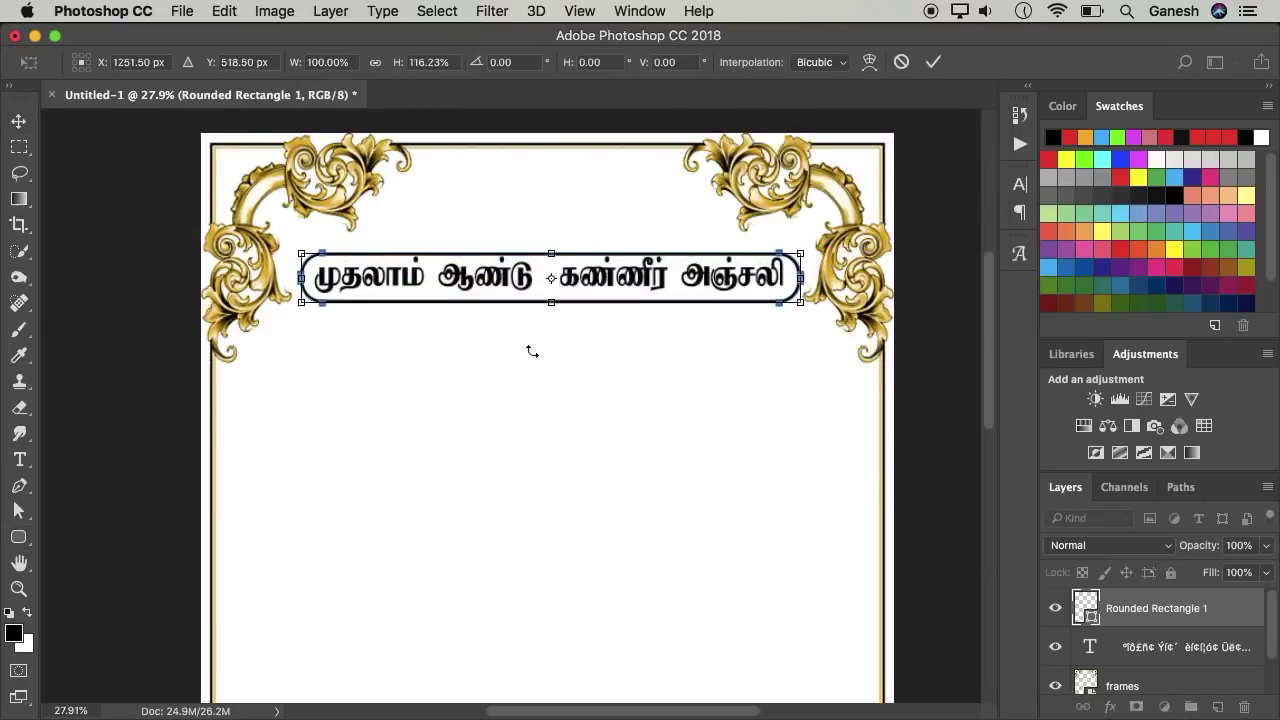
pyautogui.press('Return')
pyautogui.press('Up')
pyautogui.press('Up')
pyautogui.press('Right')
pyautogui.press('Right')
pyautogui.press('Up')
pyautogui.press('Up')
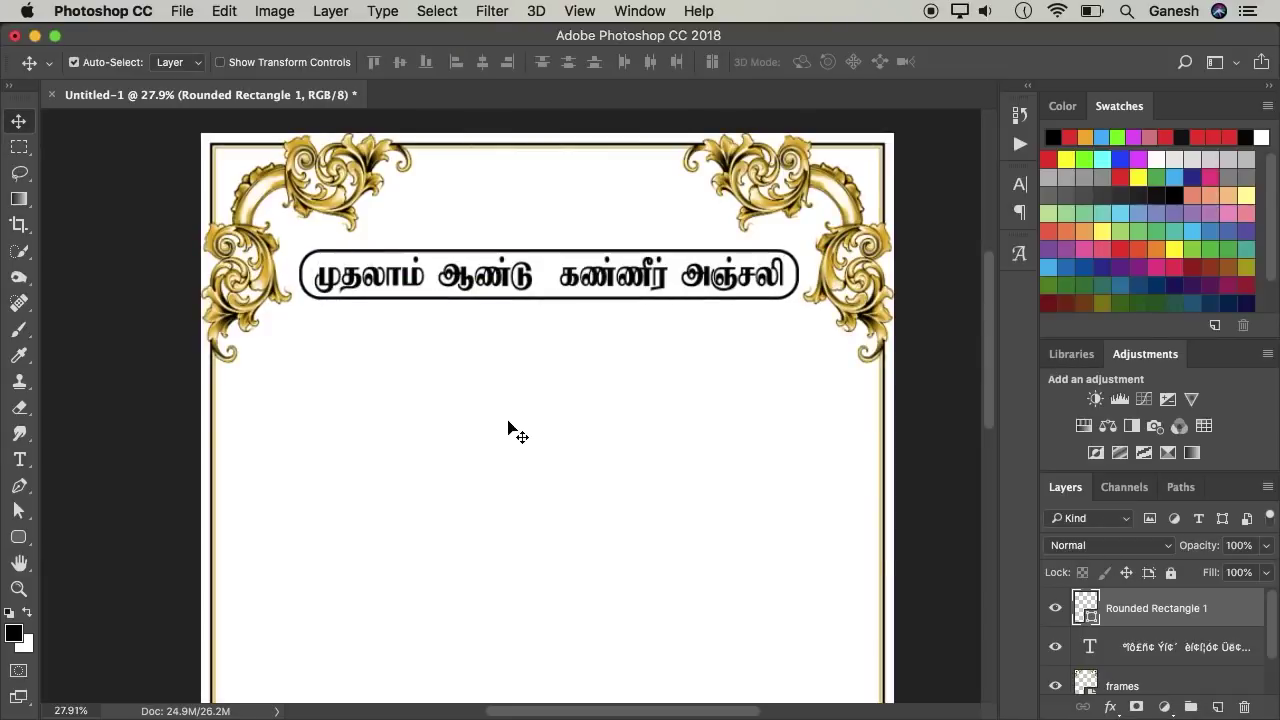
# Step: Remove the extra space before கண்ணீர் in the title text
pyautogui.doubleClick(567, 279)
pyautogui.press('BackSpace')
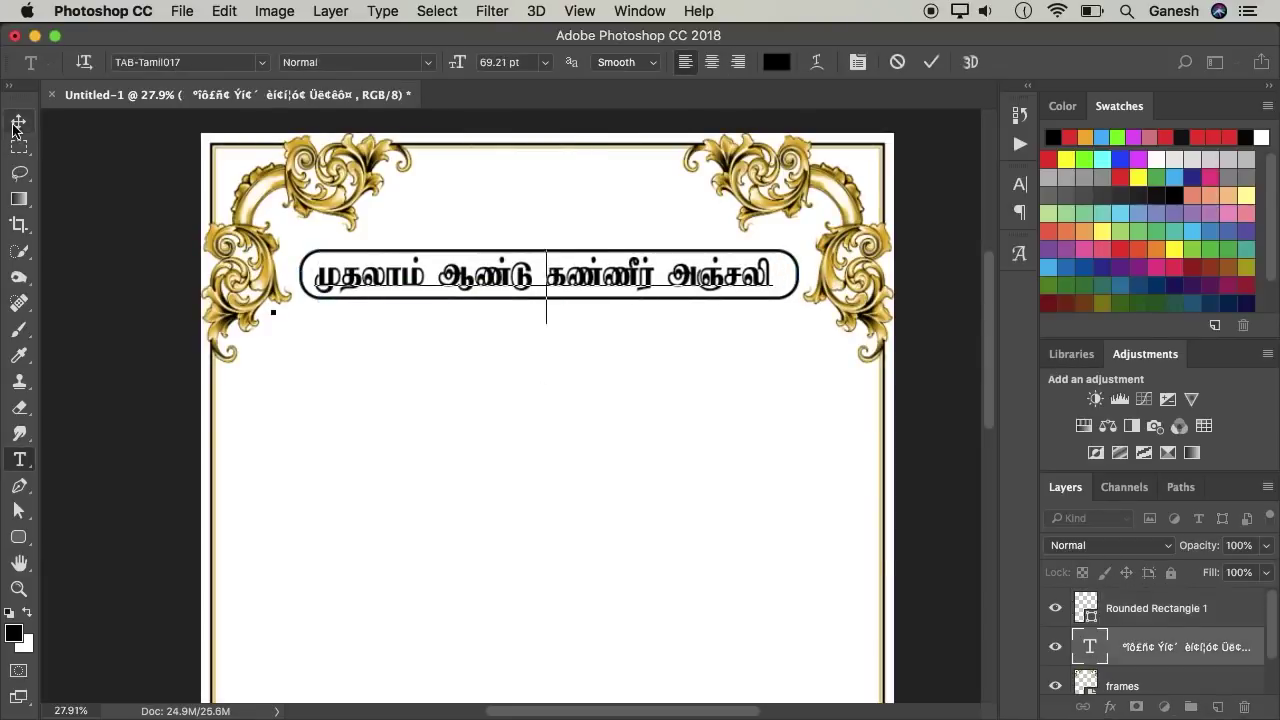
pyautogui.click(18, 122)
pyautogui.press('super+Tab')
# Step: Place the eye_PNG6192.png eye image on the poster and resize it
pyautogui.moveTo(490, 238)
pyautogui.mouseDown()
pyautogui.moveTo(750, 398)
pyautogui.moveTo(784, 579)
pyautogui.moveTo(588, 488)
pyautogui.moveTo(420, 368)
pyautogui.moveTo(348, 380)
pyautogui.mouseUp()
pyautogui.press('Return')
pyautogui.hotkey('ctrl', 't')
pyautogui.press('Return')
# Step: Copy one eye to a new layer at the right and delete the leftover middle eye
pyautogui.press('m')
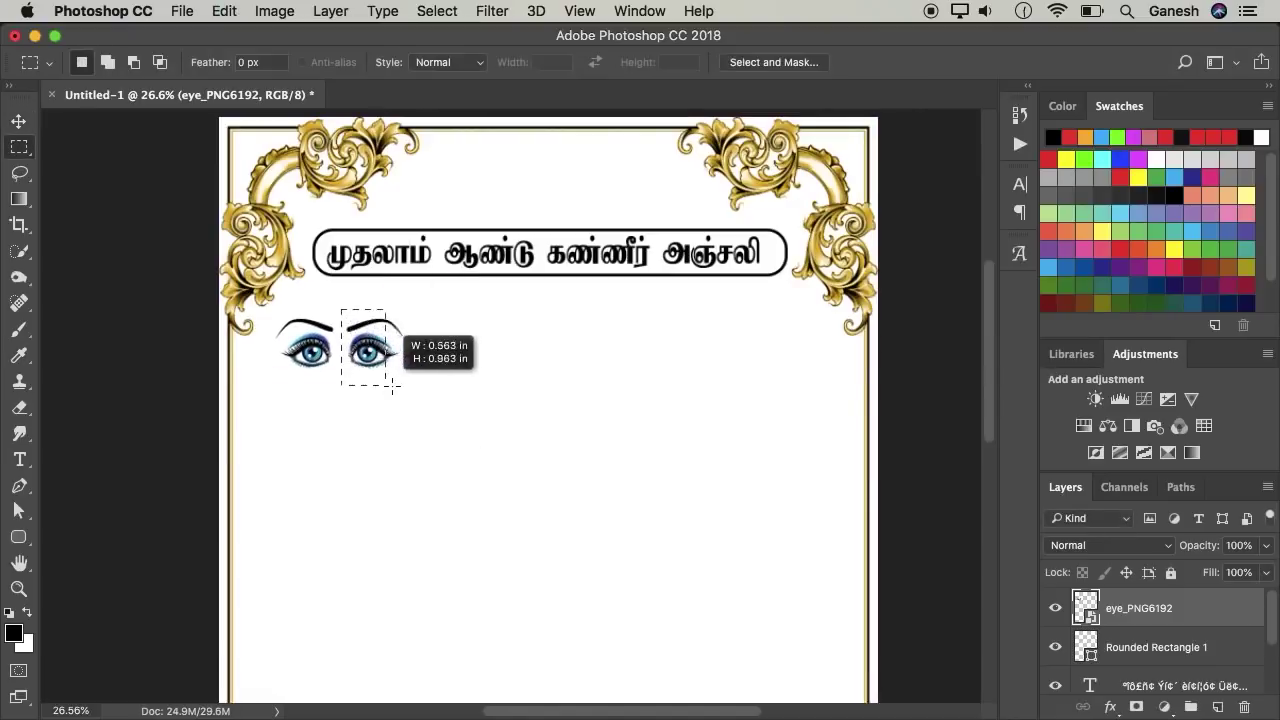
pyautogui.press('v')
pyautogui.moveTo(341, 309); pyautogui.dragTo(514, 480)
pyautogui.hotkey('ctrl', 'j')
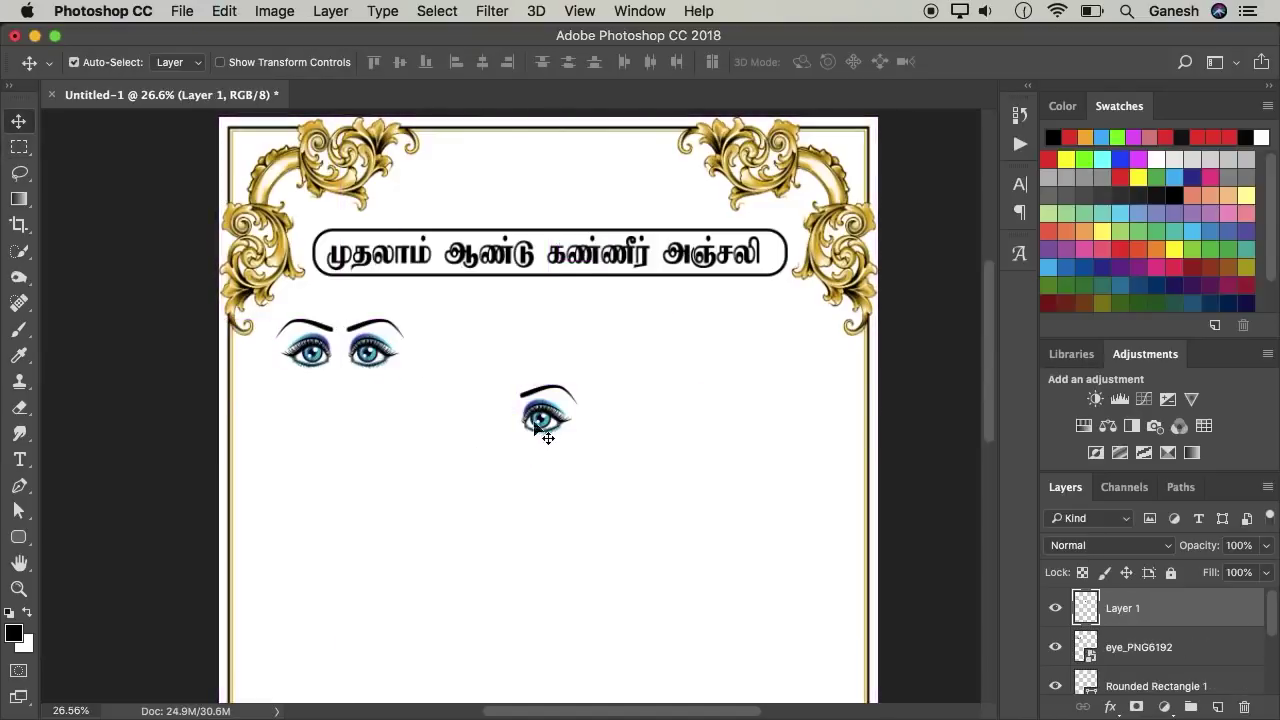
pyautogui.moveTo(545, 428)
pyautogui.mouseDown()
pyautogui.moveTo(717, 357)
pyautogui.moveTo(798, 352)
pyautogui.mouseUp()
pyautogui.click(340, 316)
pyautogui.press('m')
pyautogui.moveTo(342, 313); pyautogui.dragTo(411, 384)
pyautogui.press('Delete')
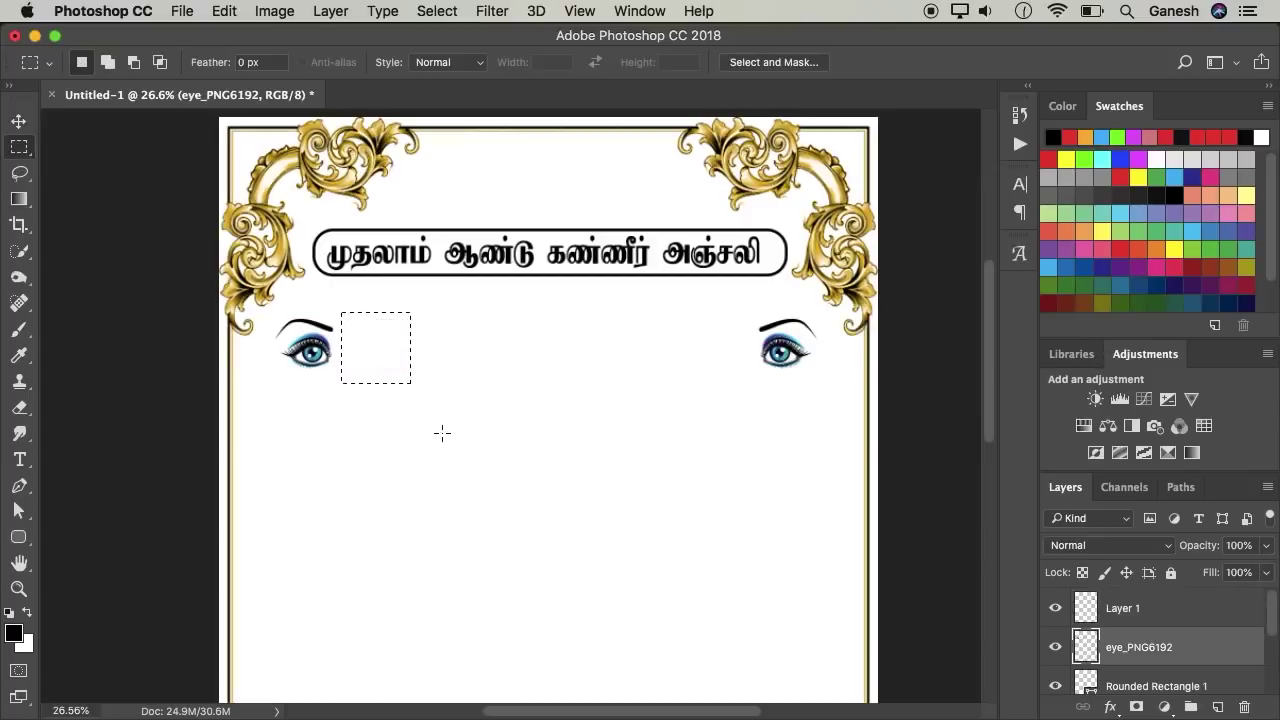
pyautogui.moveTo(819, 240)
pyautogui.mouseDown()
pyautogui.moveTo(775, 552)
pyautogui.moveTo(697, 601)
pyautogui.mouseUp()
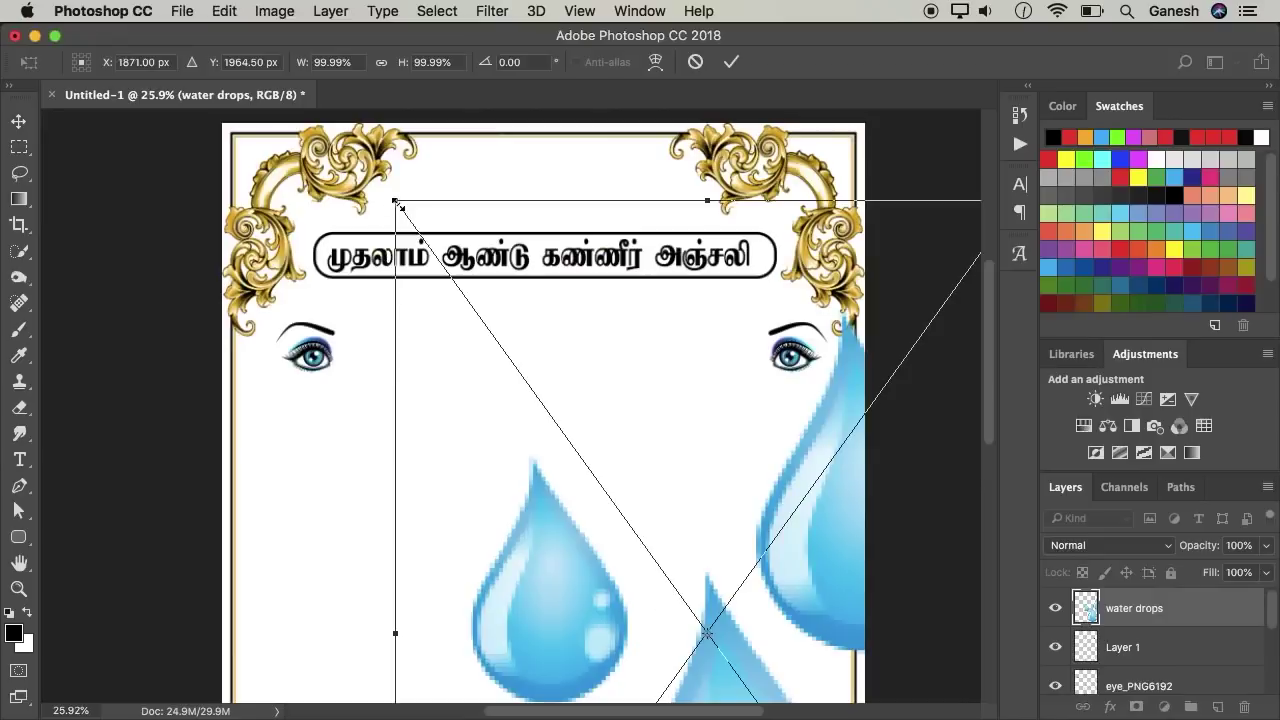
# Step: Shrink the water drops image to tear size, about 7%, and move it under the eye
pyautogui.moveTo(396, 204); pyautogui.dragTo(522, 462)
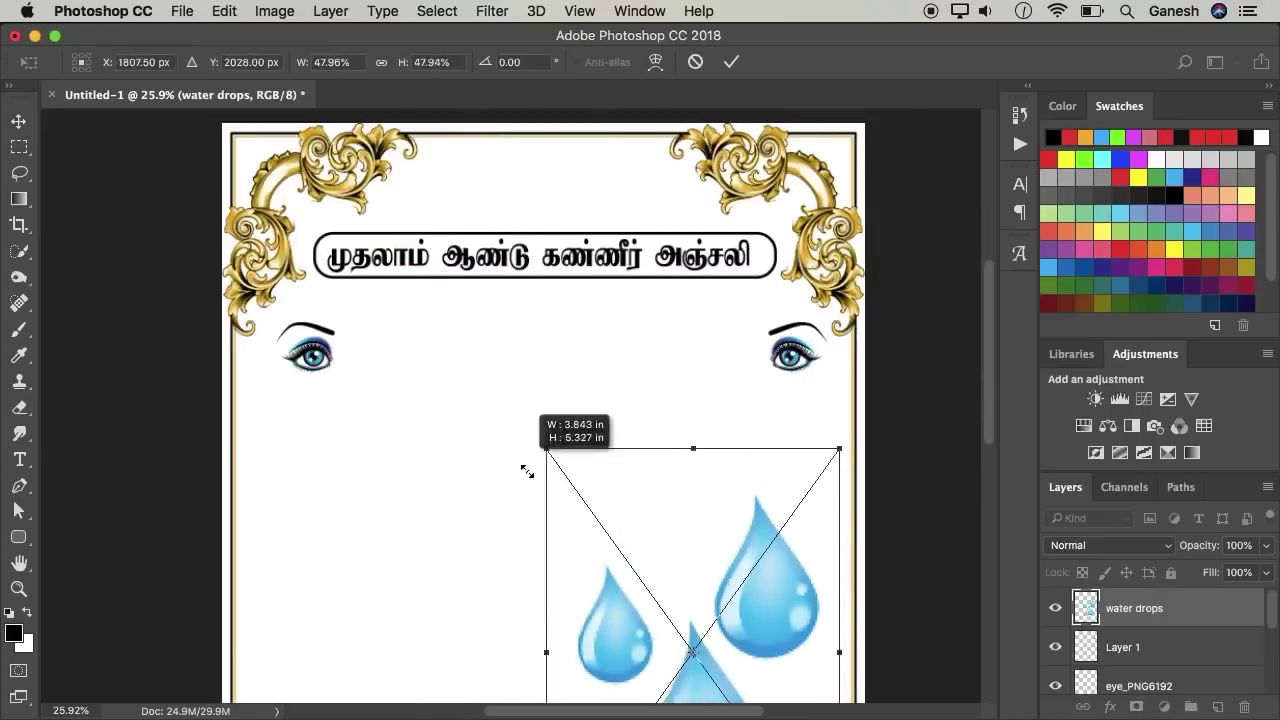
pyautogui.moveTo(522, 462); pyautogui.dragTo(654, 514)
pyautogui.moveTo(708, 565); pyautogui.dragTo(506, 441)
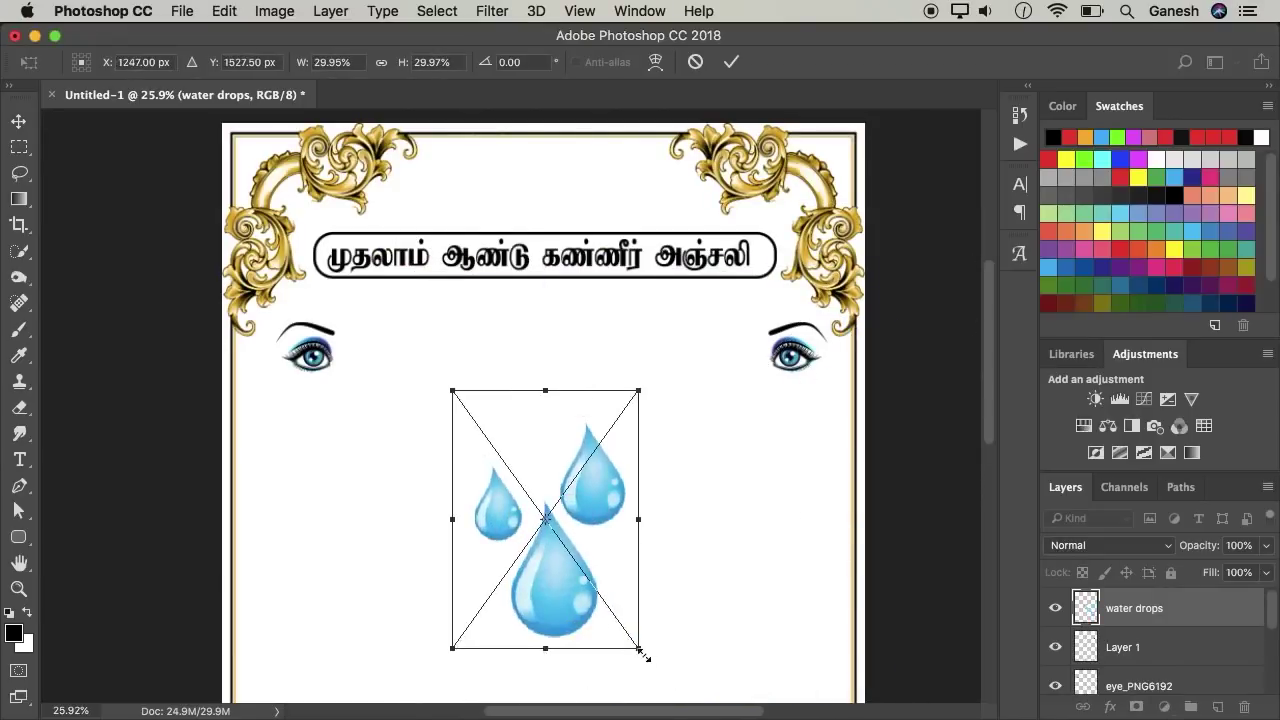
pyautogui.moveTo(644, 655); pyautogui.dragTo(509, 441)
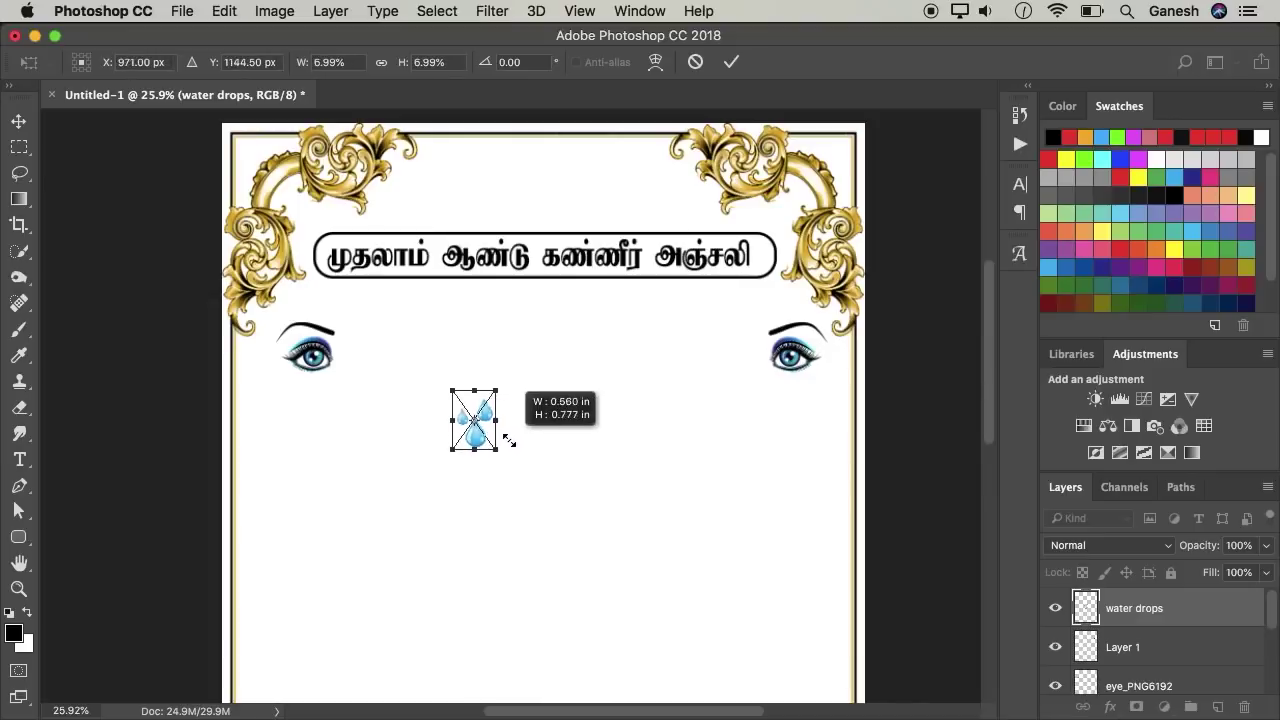
pyautogui.press('Return')
pyautogui.moveTo(480, 430)
pyautogui.mouseDown()
pyautogui.moveTo(302, 410)
pyautogui.moveTo(797, 411)
pyautogui.mouseUp()
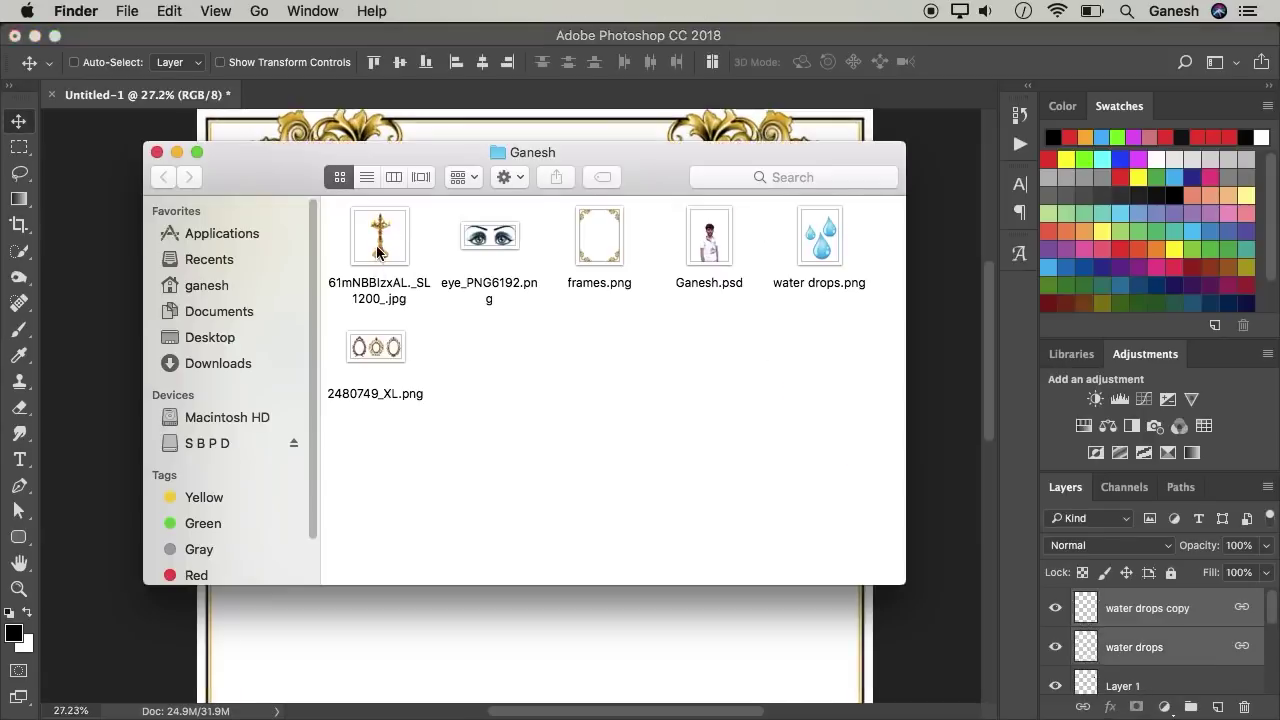
# Step: Place the brass lamp image, scaled down, beside the left eye
pyautogui.moveTo(378, 250)
pyautogui.mouseDown()
pyautogui.moveTo(561, 537)
pyautogui.moveTo(555, 616)
pyautogui.mouseUp()
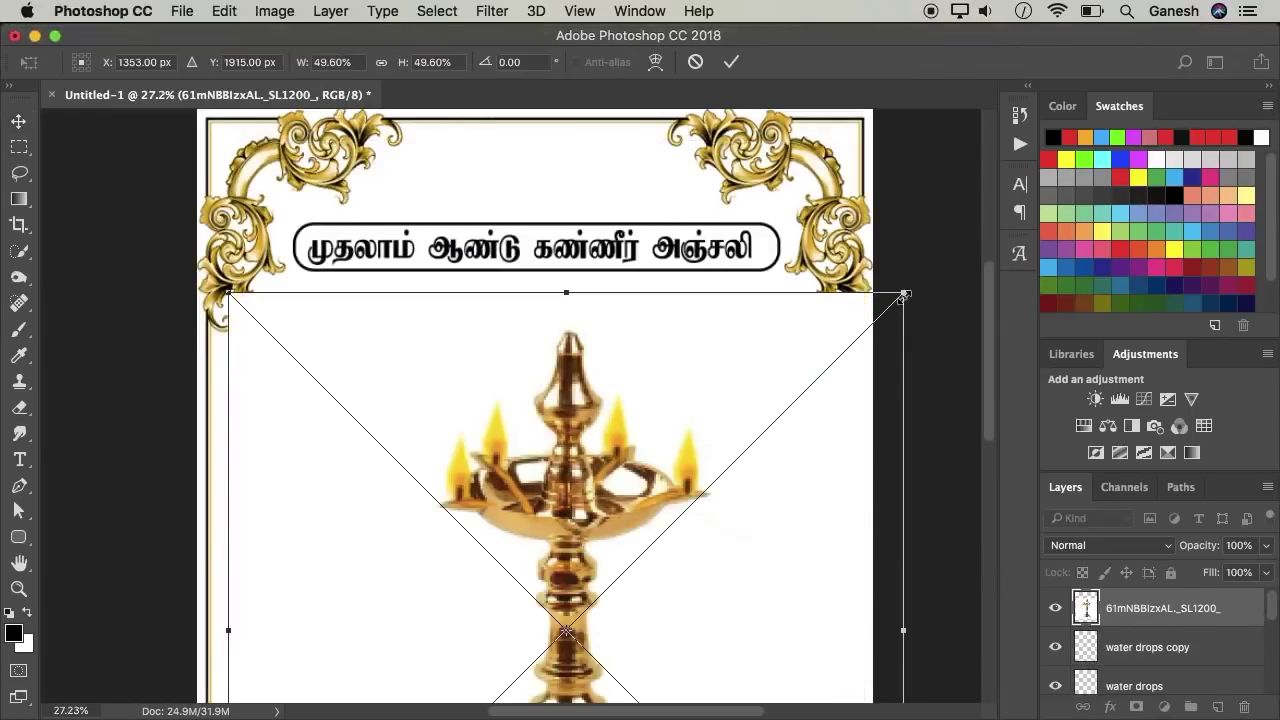
pyautogui.moveTo(903, 296)
pyautogui.mouseDown()
pyautogui.moveTo(586, 571)
pyautogui.moveTo(658, 383)
pyautogui.mouseUp()
pyautogui.moveTo(756, 317)
pyautogui.mouseDown()
pyautogui.moveTo(663, 443)
pyautogui.moveTo(571, 371)
pyautogui.moveTo(560, 477)
pyautogui.moveTo(530, 493)
pyautogui.mouseUp()
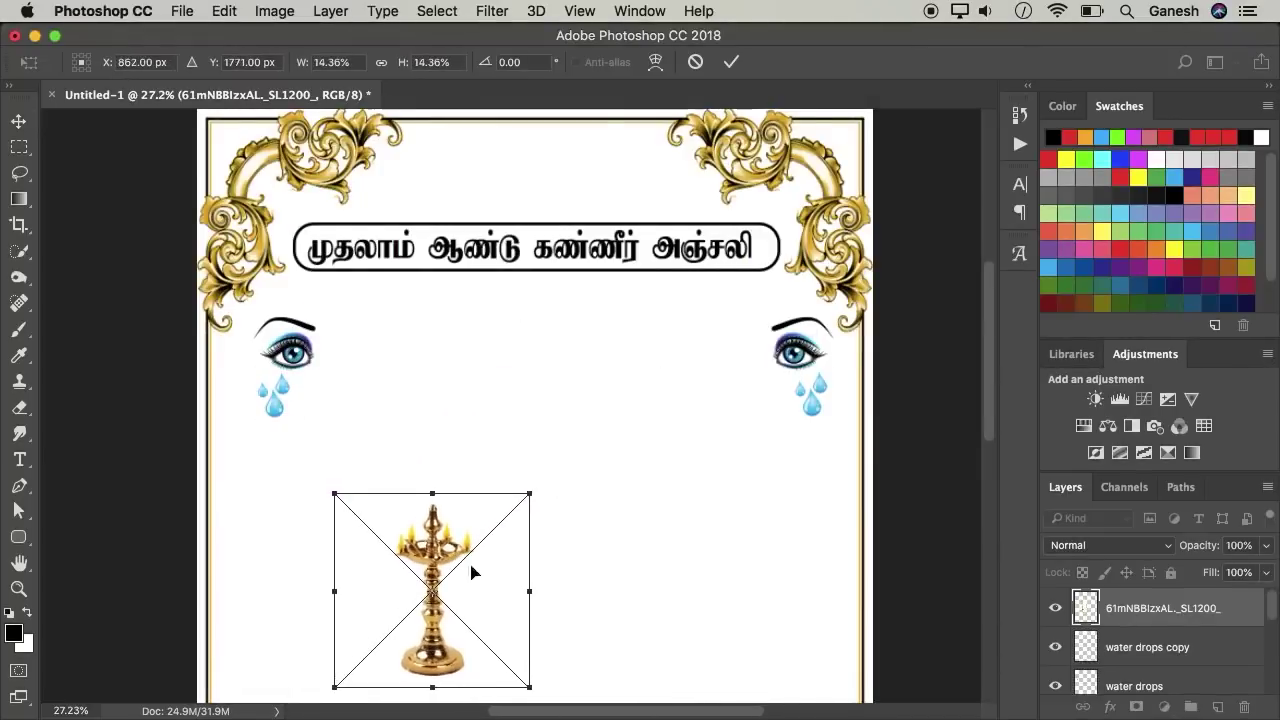
pyautogui.press('Return')
pyautogui.moveTo(473, 572); pyautogui.dragTo(321, 478)
# Step: Enlarge the brass lamp and place a matching copy beside the right eye
pyautogui.scroll(-2, 993, 377)
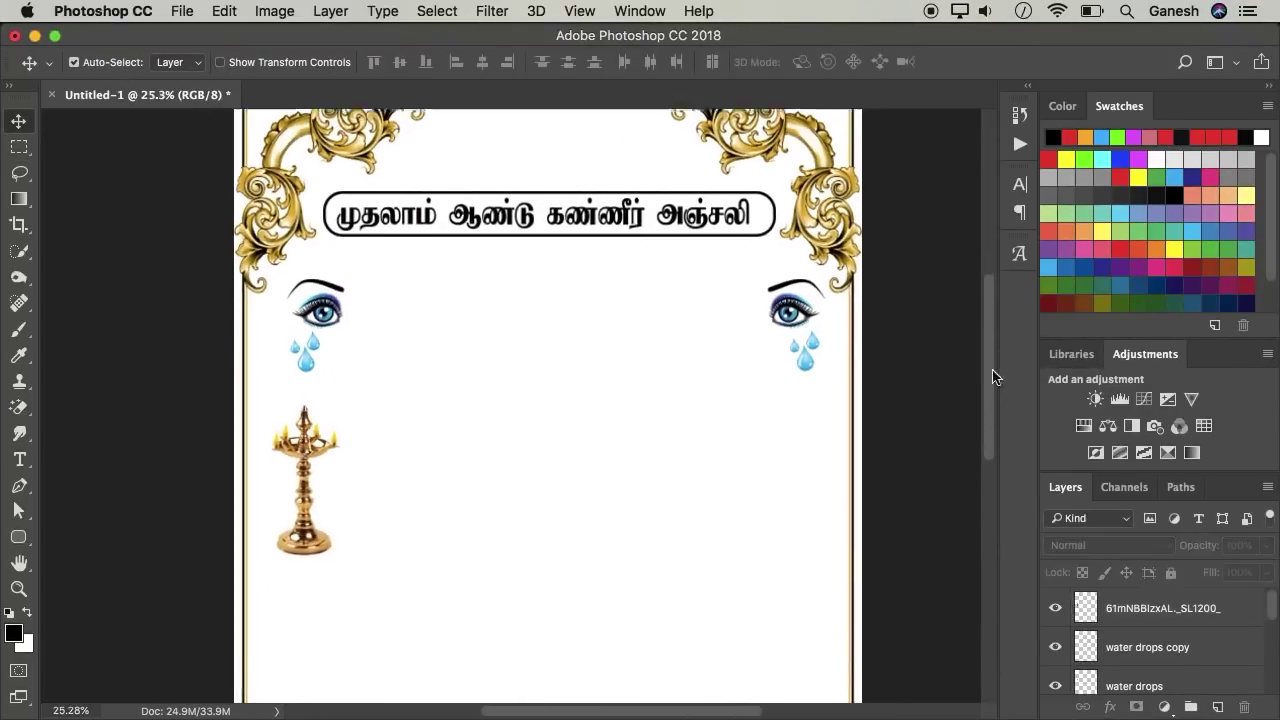
pyautogui.scroll(1, 993, 377)
pyautogui.click(305, 520)
pyautogui.hotkey('ctrl', 't')
pyautogui.moveTo(340, 584); pyautogui.dragTo(357, 655)
pyautogui.press('Return')
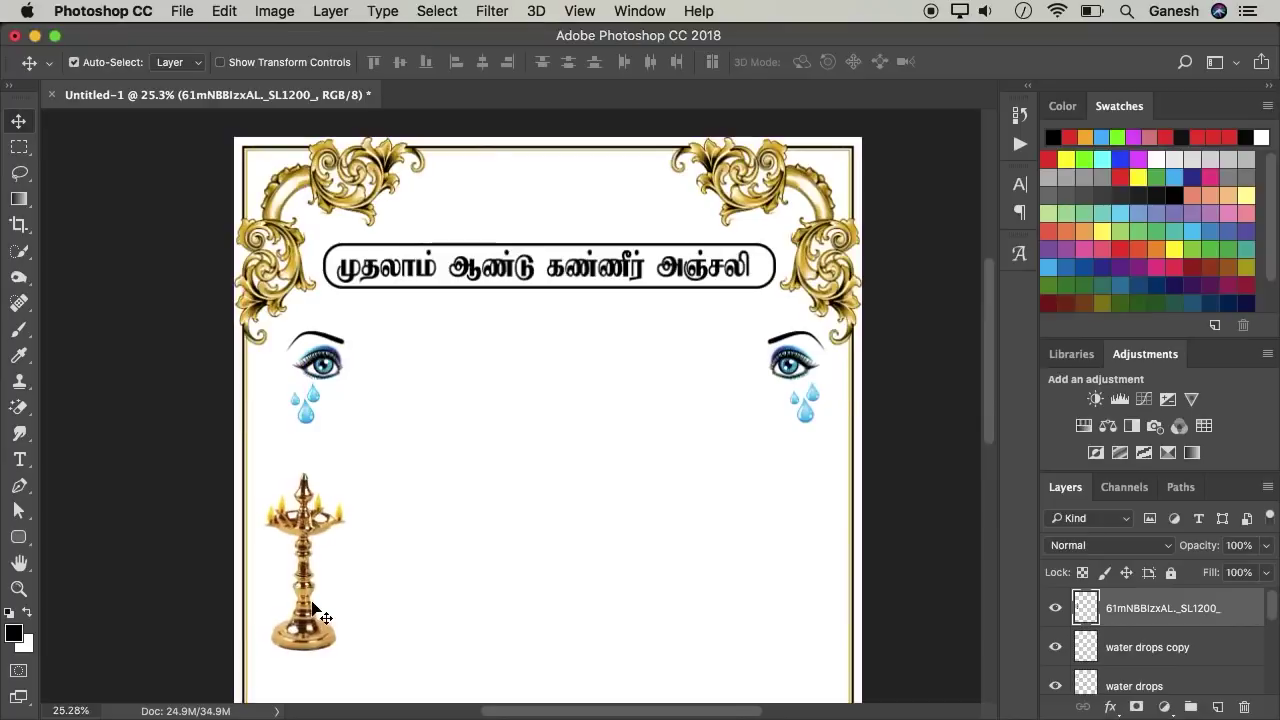
pyautogui.scroll(-2, 986, 397)
pyautogui.keyDown('alt'); pyautogui.moveTo(309, 485); pyautogui.dragTo(793, 485); pyautogui.keyUp('alt')
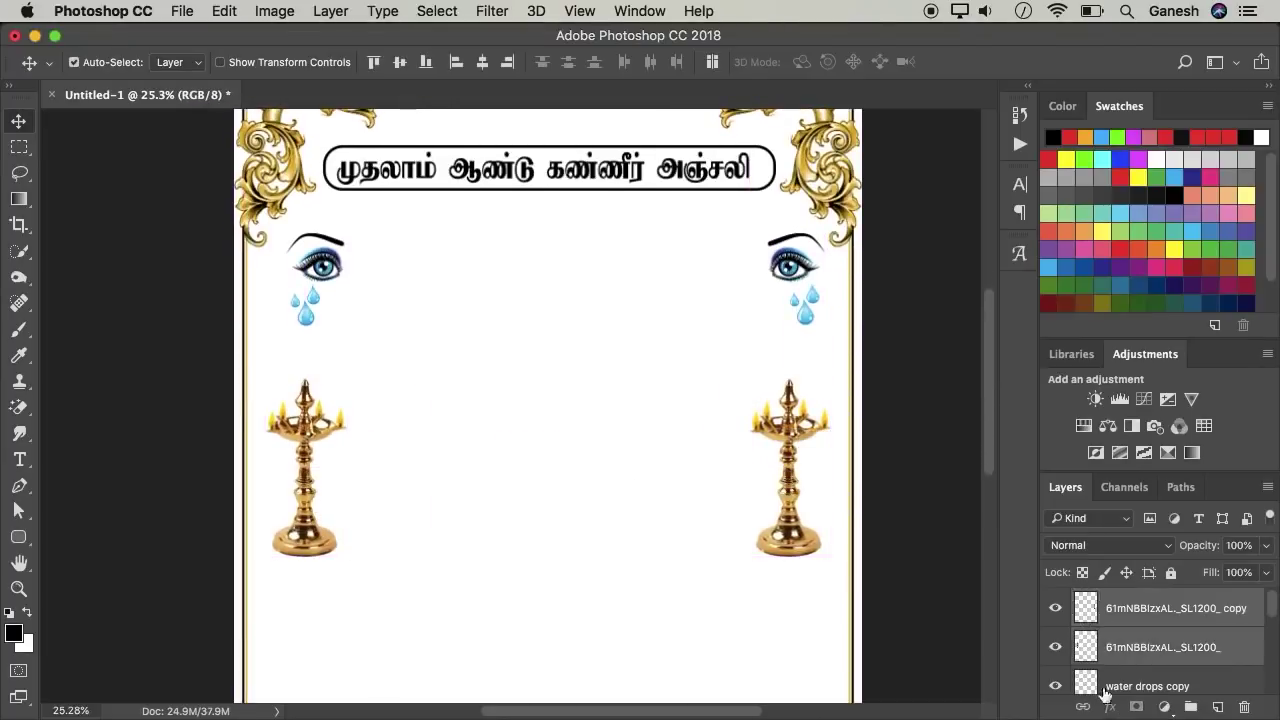
pyautogui.moveTo(709, 240); pyautogui.dragTo(581, 604)
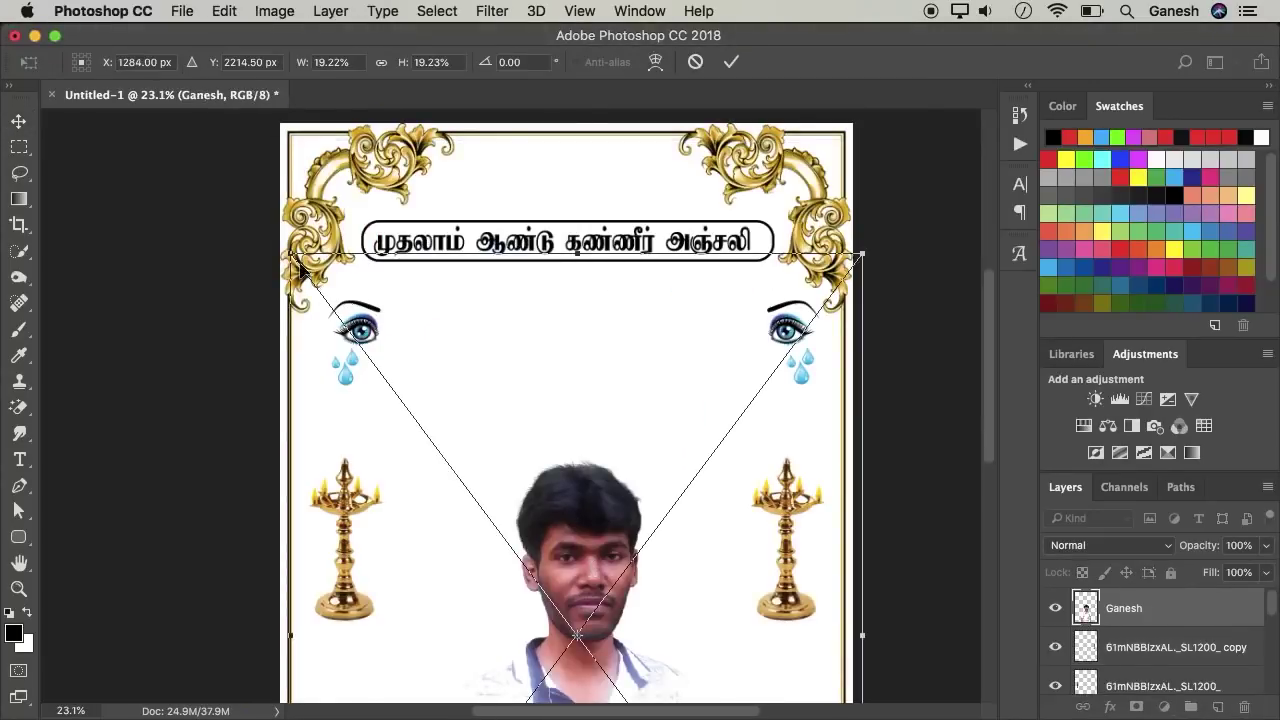
# Step: Shrink the portrait photo and centre it under the heading
pyautogui.moveTo(289, 256); pyautogui.dragTo(343, 322)
pyautogui.moveTo(620, 520); pyautogui.dragTo(550, 350)
pyautogui.moveTo(576, 591)
pyautogui.mouseDown()
pyautogui.moveTo(576, 608)
pyautogui.moveTo(585, 528)
pyautogui.mouseUp()
pyautogui.moveTo(771, 662)
pyautogui.mouseDown()
pyautogui.moveTo(764, 675)
pyautogui.moveTo(748, 625)
pyautogui.mouseUp()
pyautogui.press('Return')
# Step: Fade the portrait's lower part into white with a 700 px soft eraser
pyautogui.scroll(2, 590, 530)
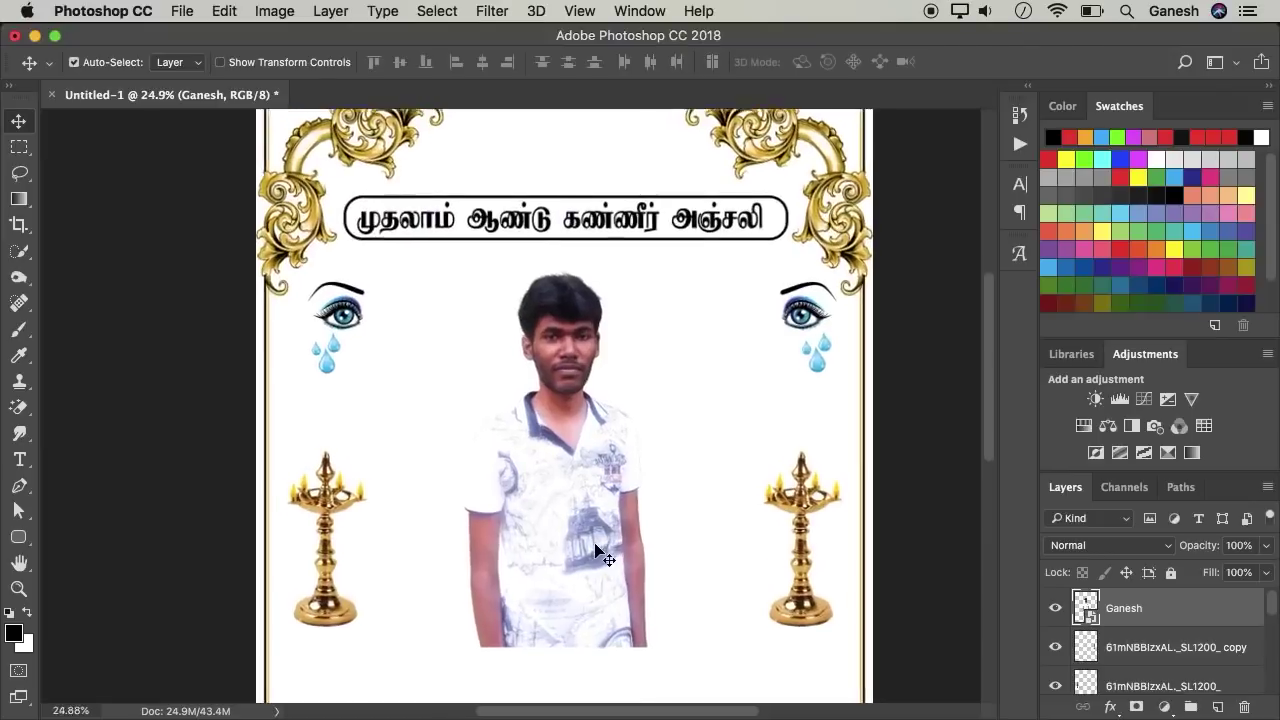
pyautogui.press('e')
pyautogui.press(']')
pyautogui.press(']')
pyautogui.press(']')
pyautogui.press(']')
pyautogui.press(']')
pyautogui.moveTo(678, 541)
pyautogui.mouseDown()
pyautogui.moveTo(543, 606)
pyautogui.moveTo(634, 614)
pyautogui.moveTo(482, 614)
pyautogui.moveTo(520, 606)
pyautogui.moveTo(623, 623)
pyautogui.moveTo(466, 634)
pyautogui.moveTo(669, 599)
pyautogui.moveTo(614, 591)
pyautogui.moveTo(466, 614)
pyautogui.moveTo(643, 609)
pyautogui.moveTo(515, 633)
pyautogui.moveTo(526, 565)
pyautogui.moveTo(522, 639)
pyautogui.mouseUp()
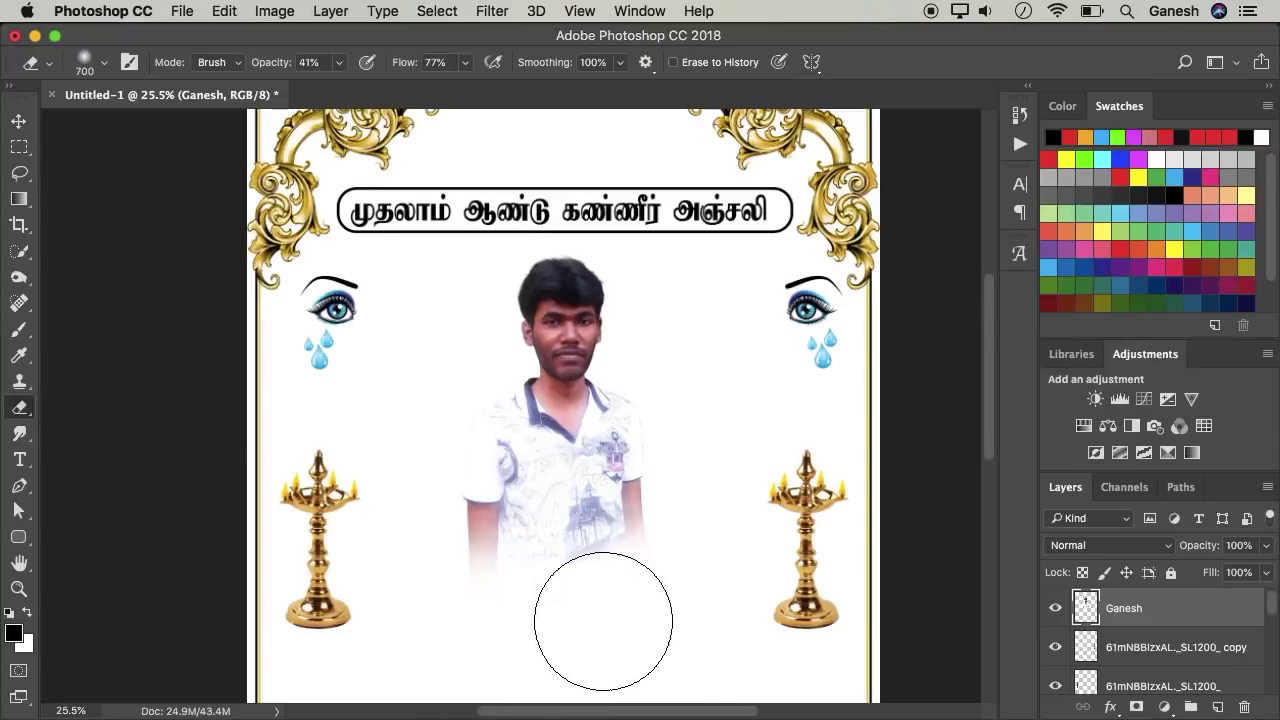
# Step: Enlarge the portrait slightly and centre it between the two lamps
pyautogui.click(18, 120)
pyautogui.moveTo(558, 455); pyautogui.dragTo(565, 460)
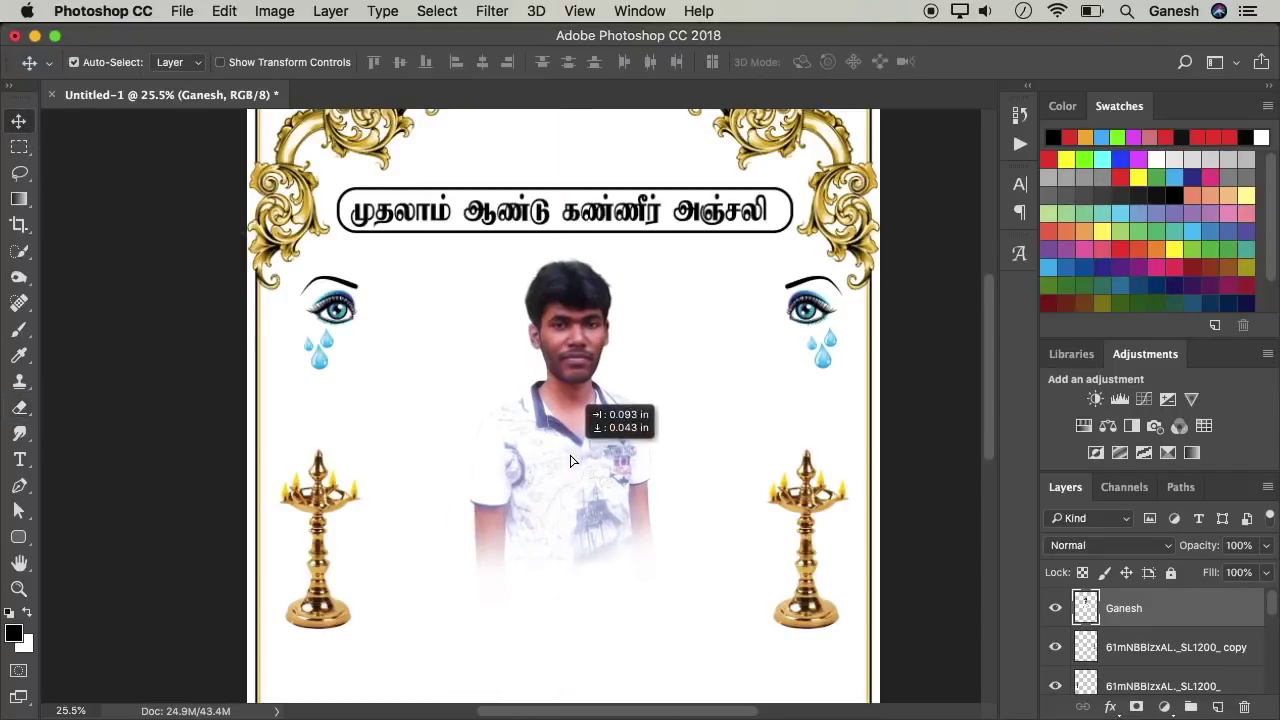
pyautogui.hotkey('ctrl', 't')
pyautogui.moveTo(657, 643); pyautogui.dragTo(663, 655)
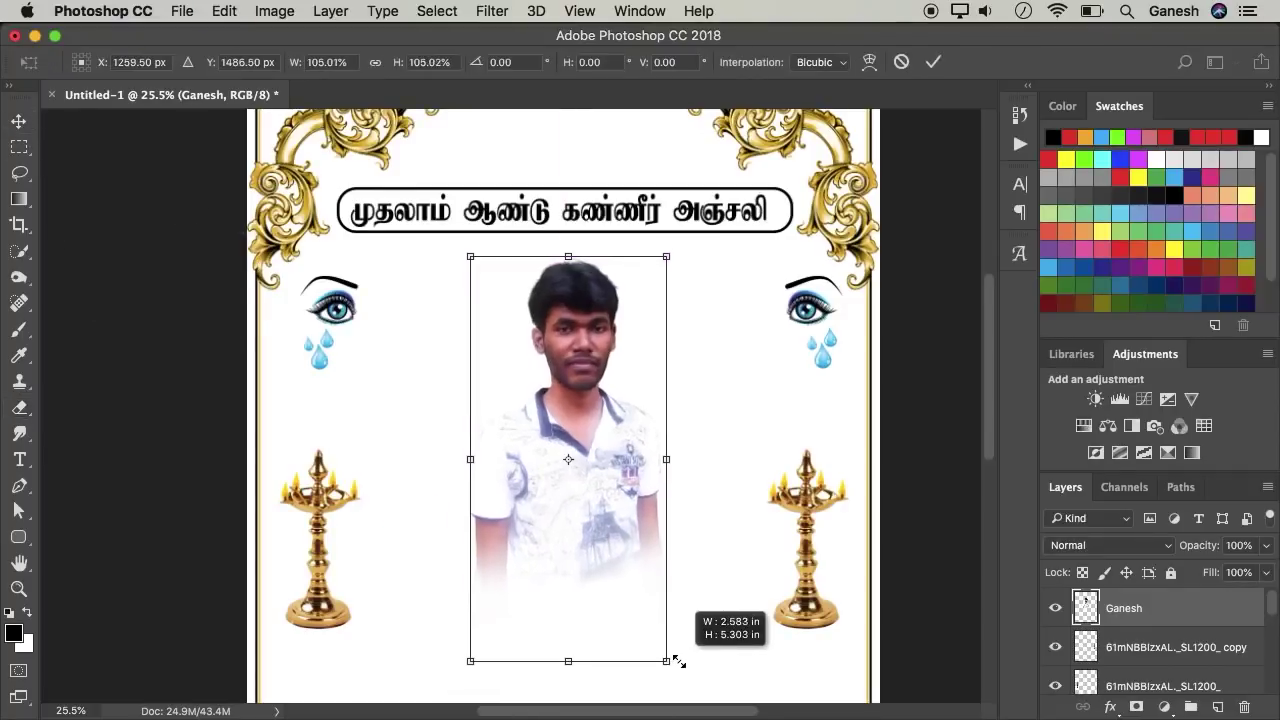
pyautogui.scroll(3, 576, 358)
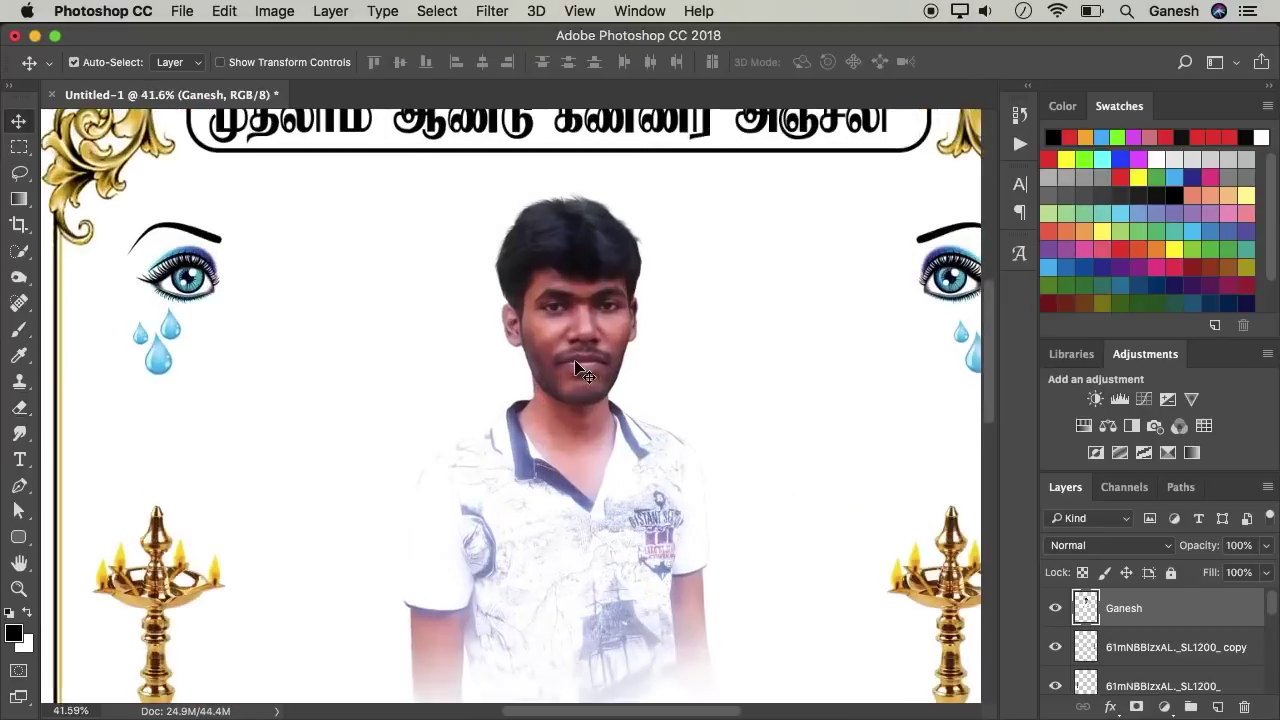
pyautogui.moveTo(594, 490); pyautogui.dragTo(677, 486)
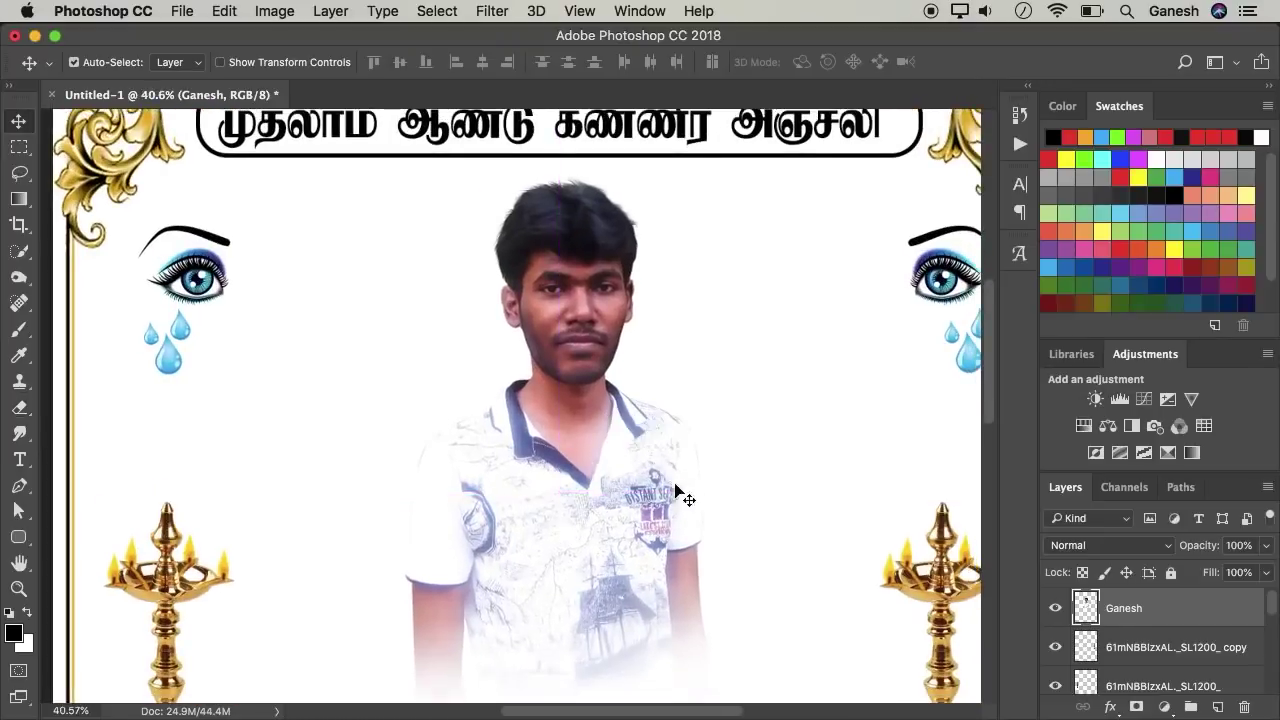
pyautogui.scroll(-3, 528, 357)
pyautogui.scroll(3, 577, 369)
pyautogui.scroll(-1, 585, 372)
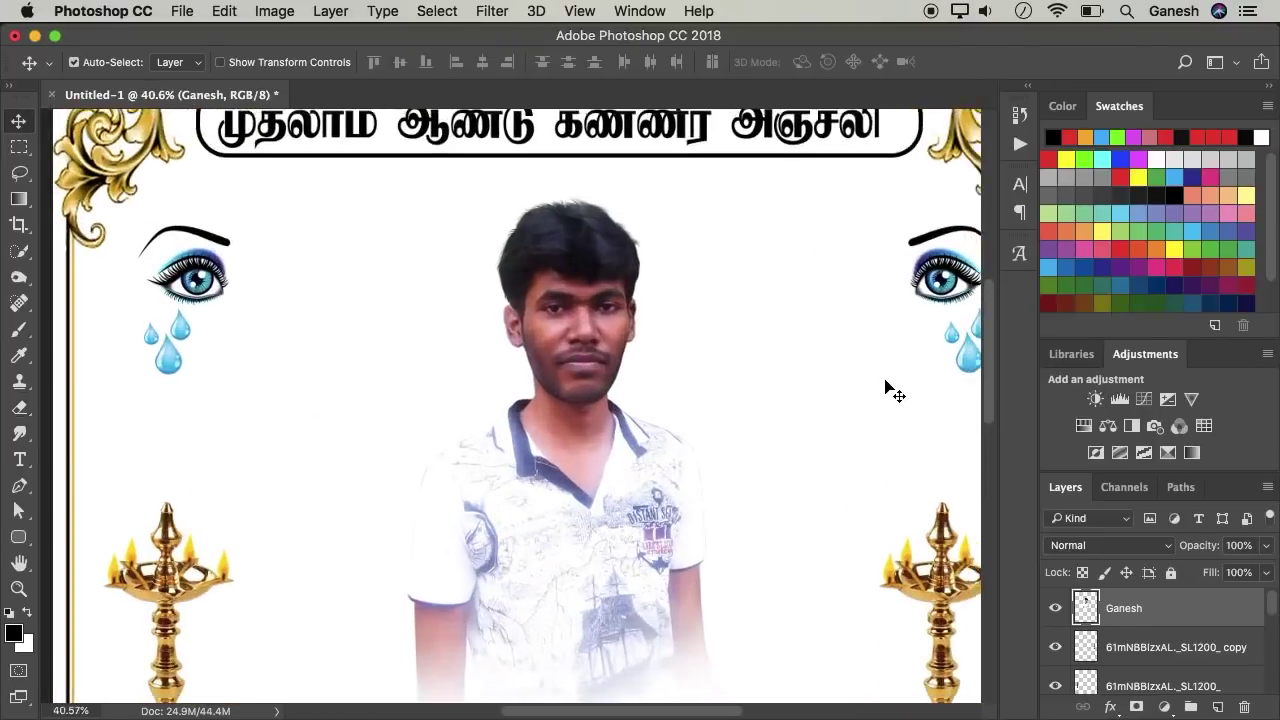
pyautogui.moveTo(594, 490); pyautogui.dragTo(606, 430)
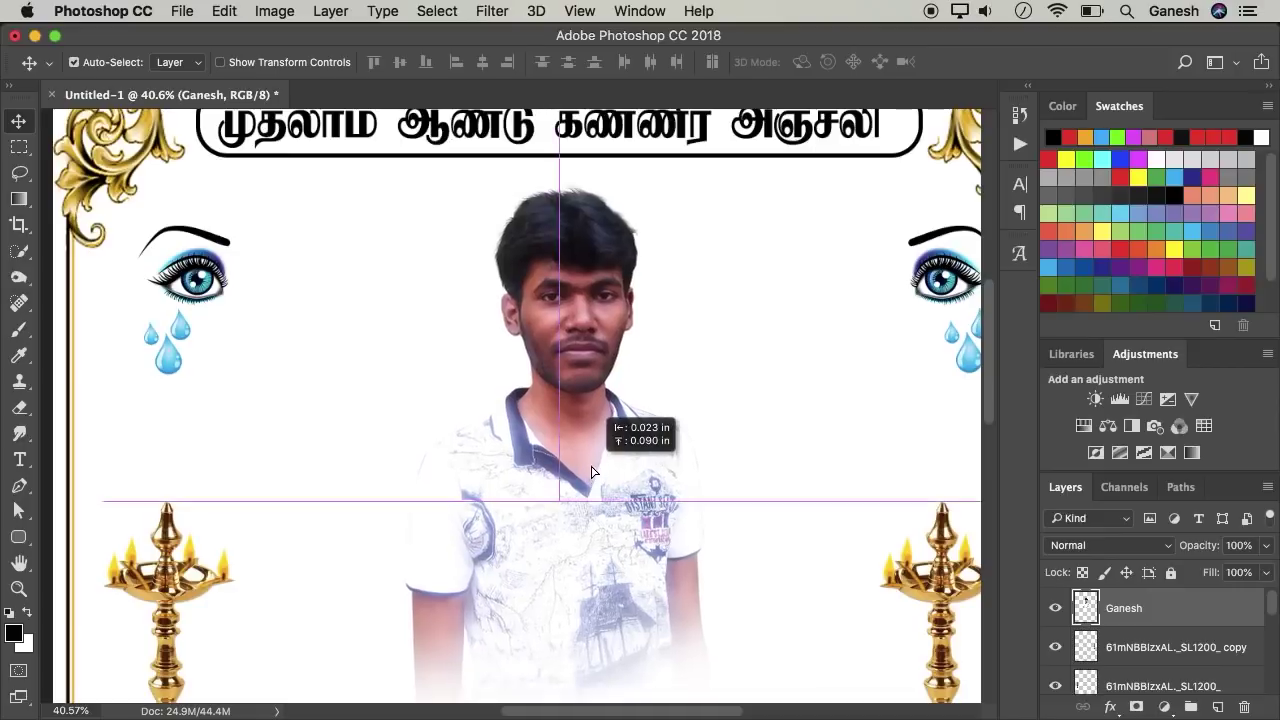
pyautogui.scroll(-2, 606, 430)
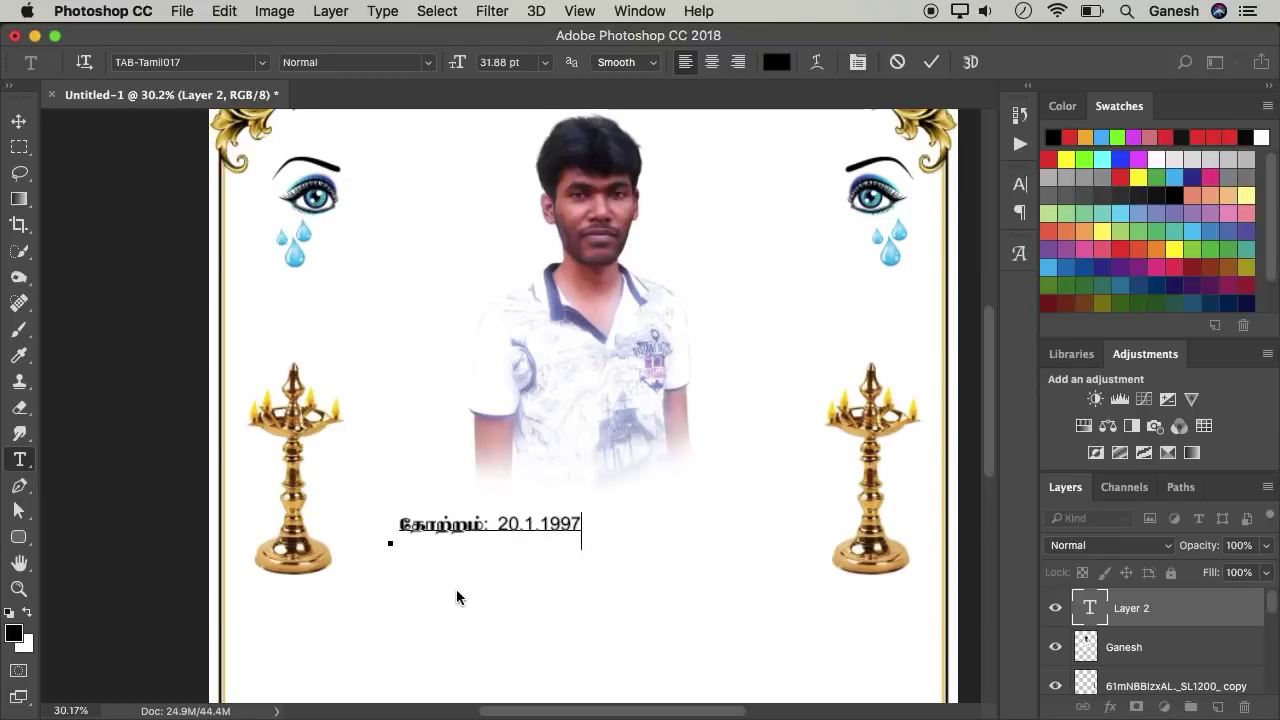
pyautogui.hotkey('ctrl', 'a')
pyautogui.hotkey('ctrl', 'shift', ',')
pyautogui.hotkey('ctrl', 'shift', ',')
pyautogui.hotkey('ctrl', 'shift', ',')
pyautogui.click(430, 528)
pyautogui.hotkey('ctrl', 'Return')
pyautogui.press('v')
pyautogui.moveTo(449, 537); pyautogui.dragTo(389, 522)
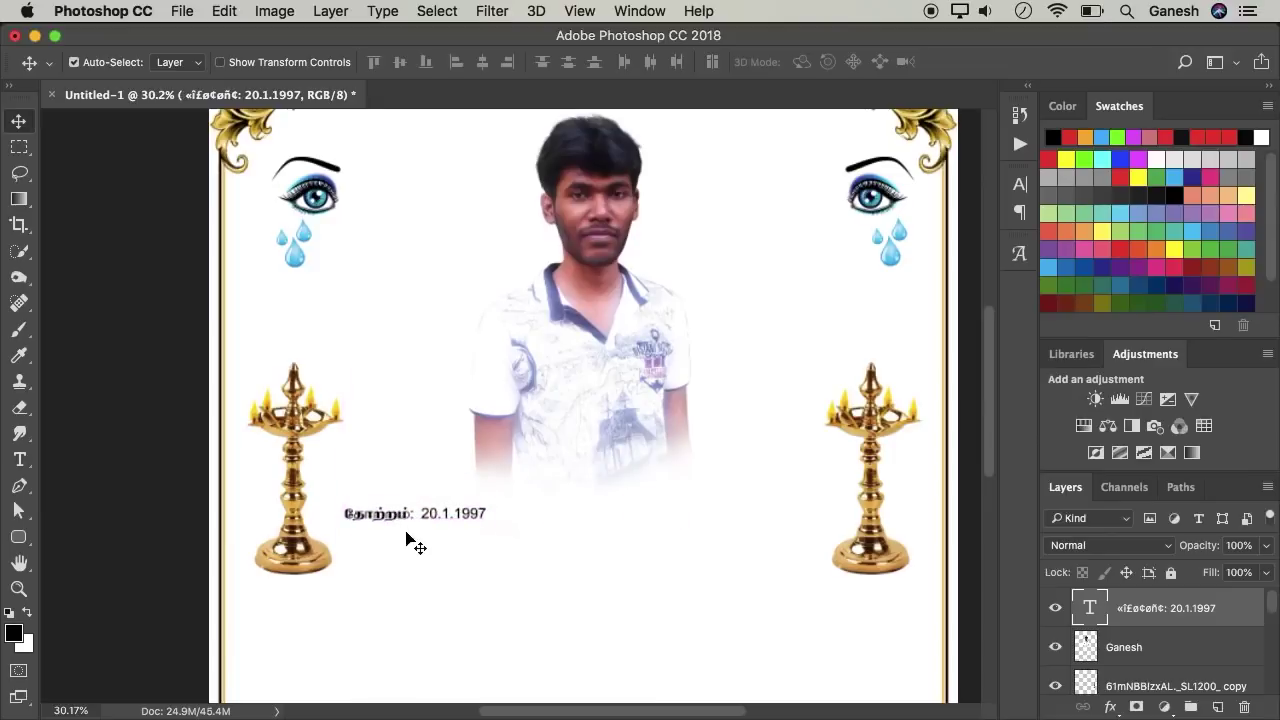
# Step: Duplicate the date to the right side and change the copy to 23.5.2018
pyautogui.scroll(3, 395, 540)
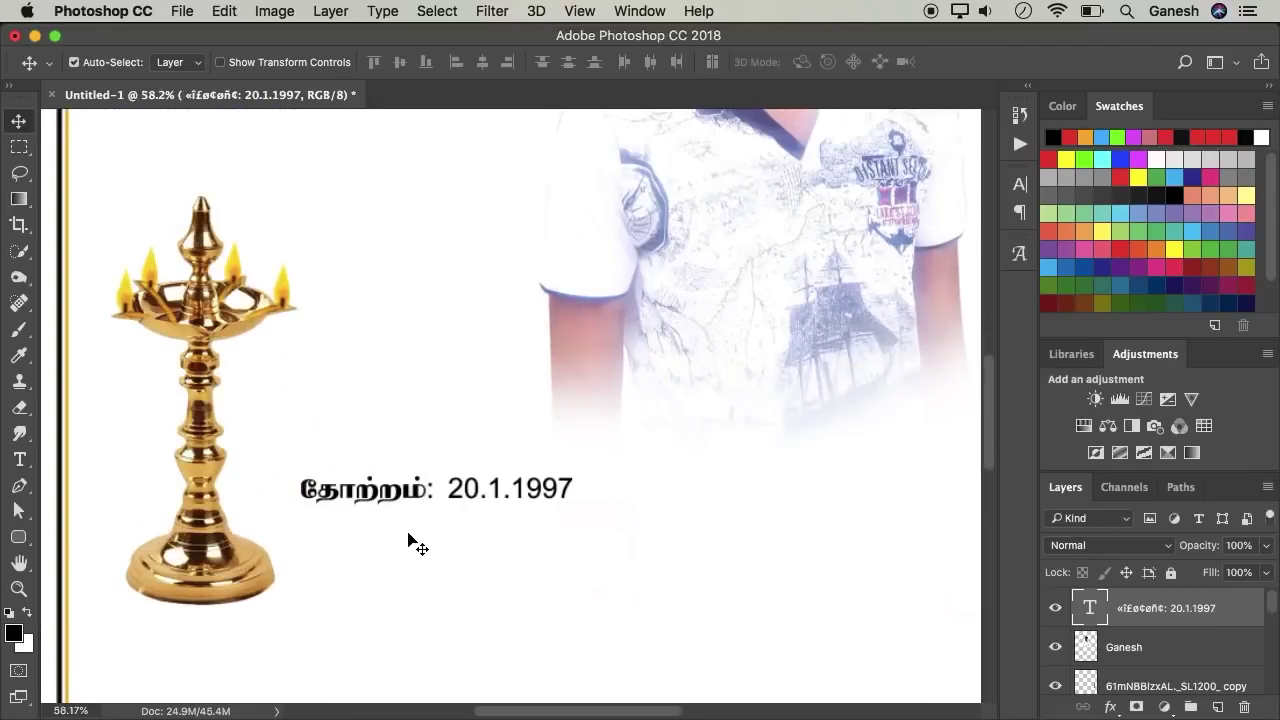
pyautogui.scroll(-2, 510, 545)
pyautogui.scroll(-1, 490, 538)
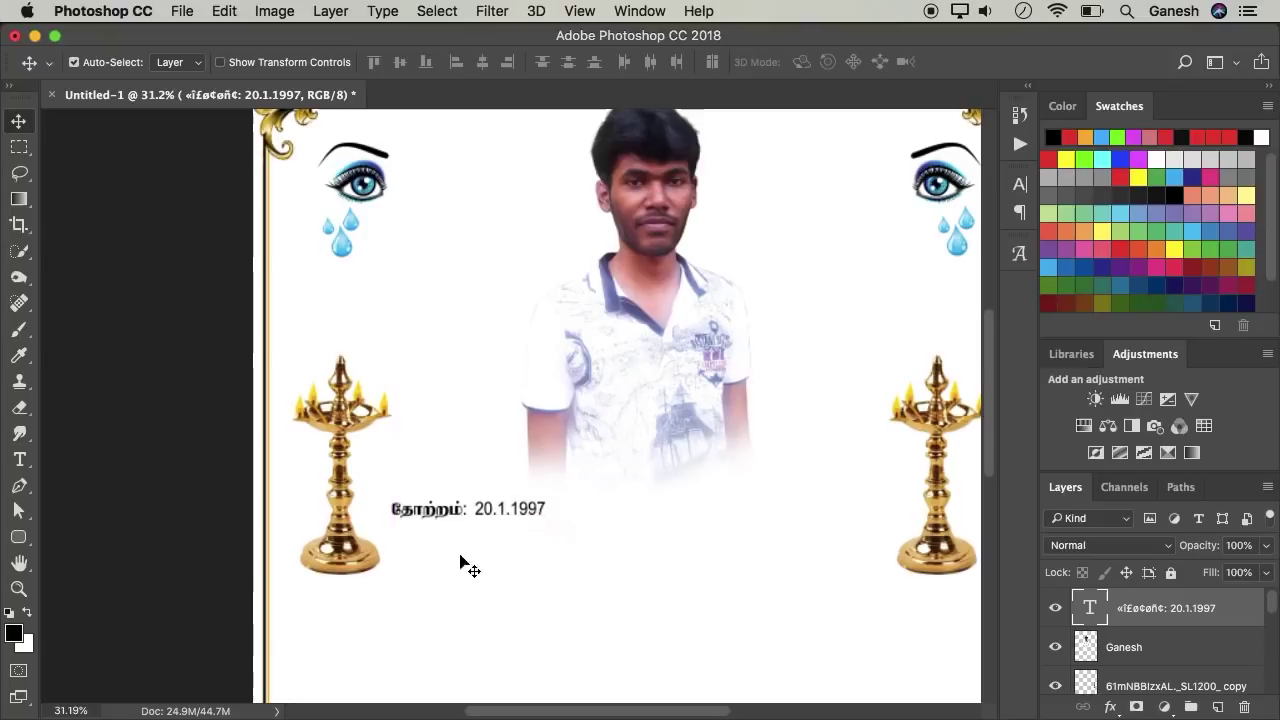
pyautogui.moveTo(437, 521); pyautogui.dragTo(783, 522)
pyautogui.doubleClick(826, 513)
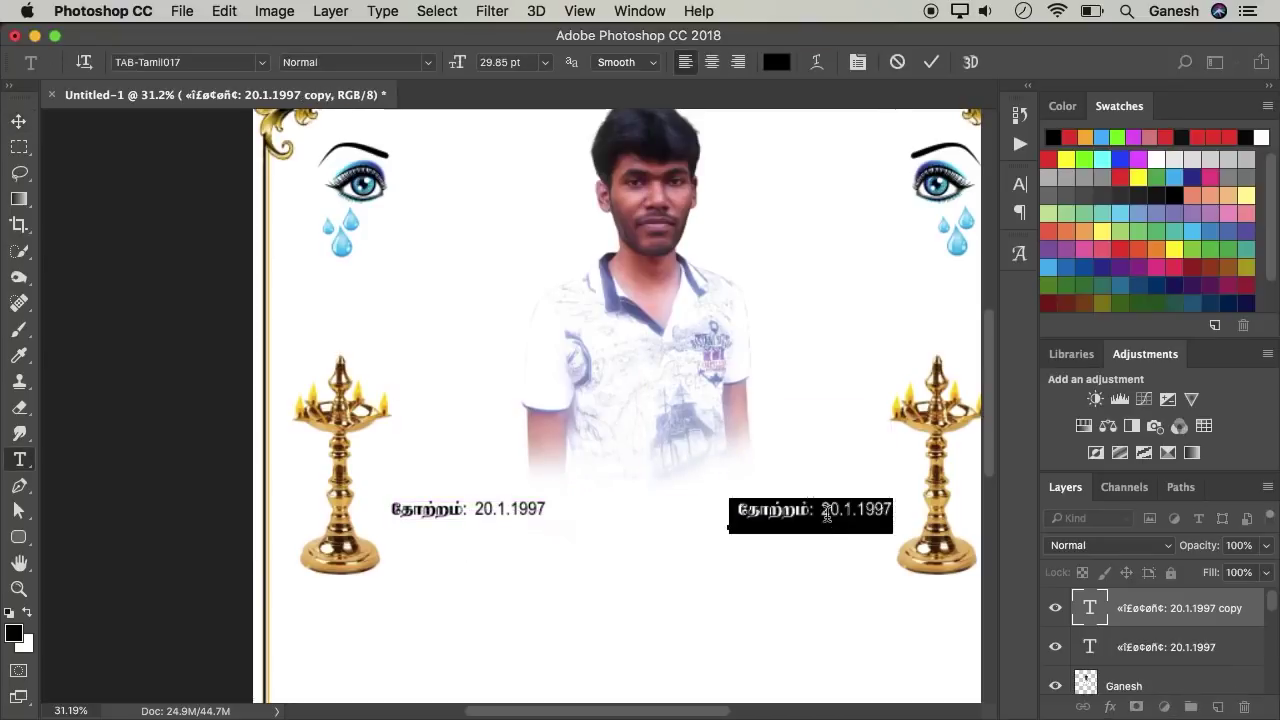
pyautogui.hotkey('ctrl', 'v')
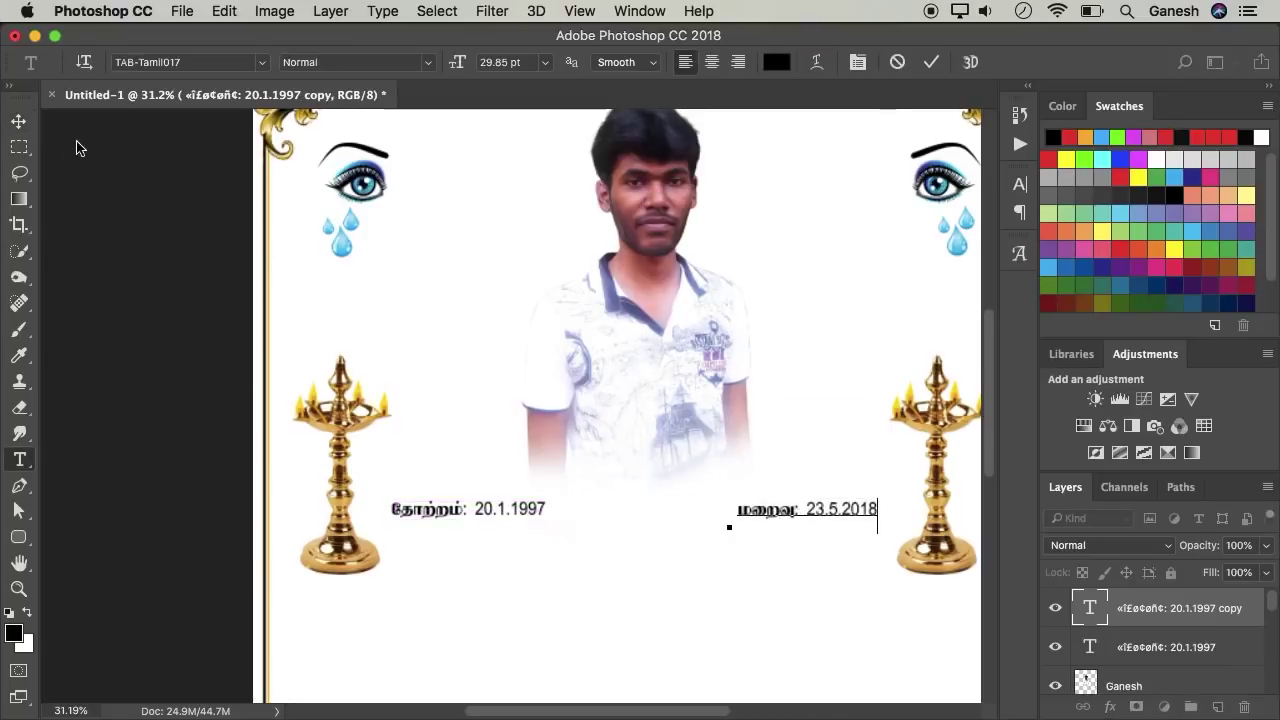
pyautogui.click(20, 122)
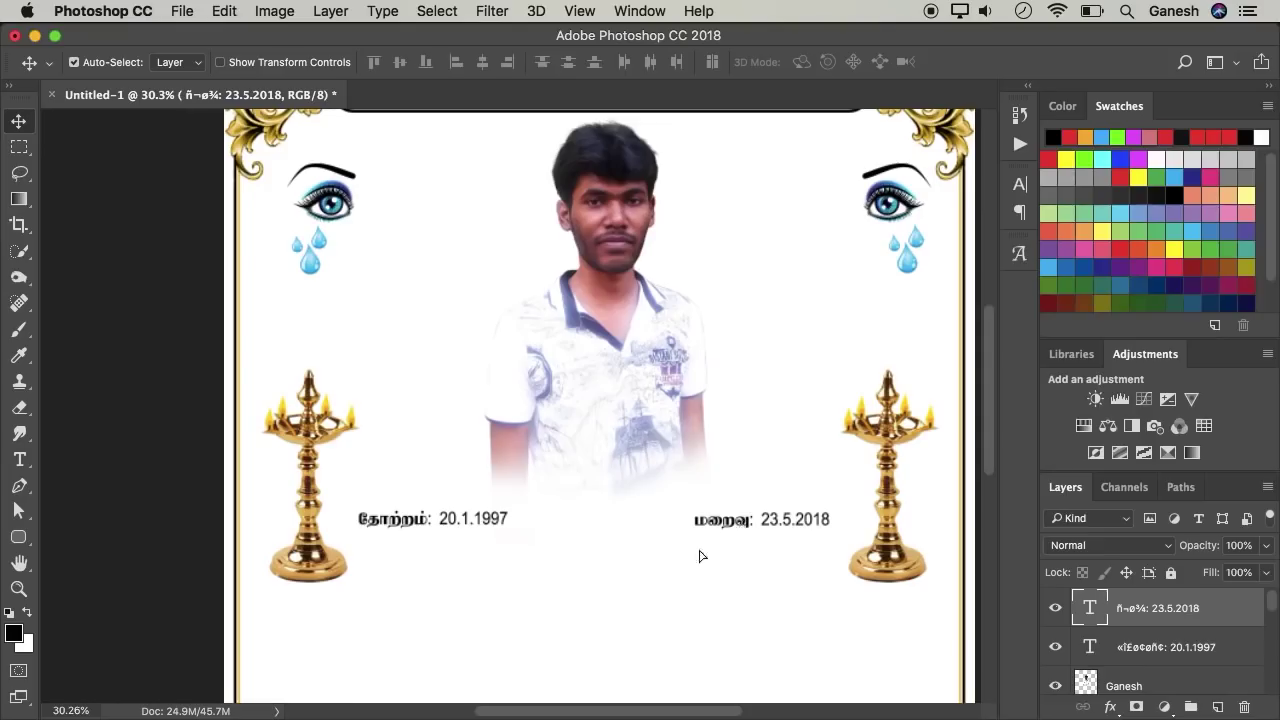
# Step: Copy the date to the lower centre and retype it as the deceased's name
pyautogui.moveTo(768, 535); pyautogui.dragTo(593, 617)
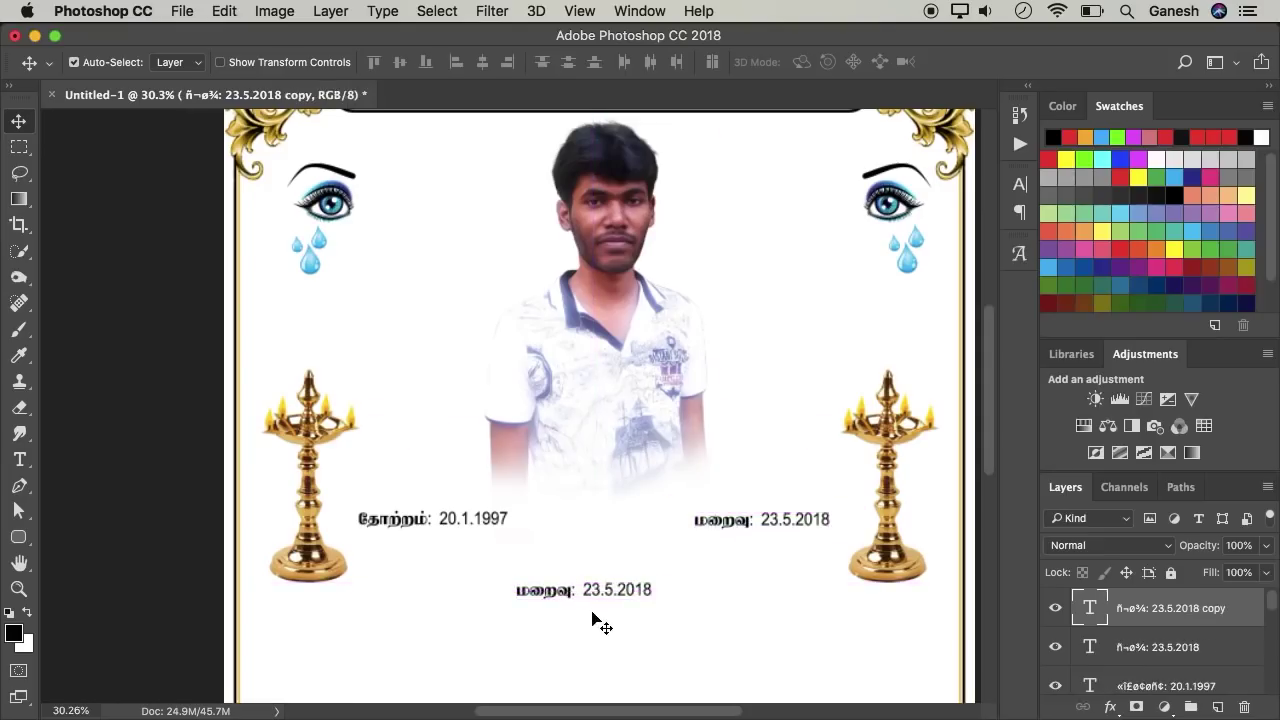
pyautogui.press('t')
pyautogui.click(582, 603)
pyautogui.press('super+a')
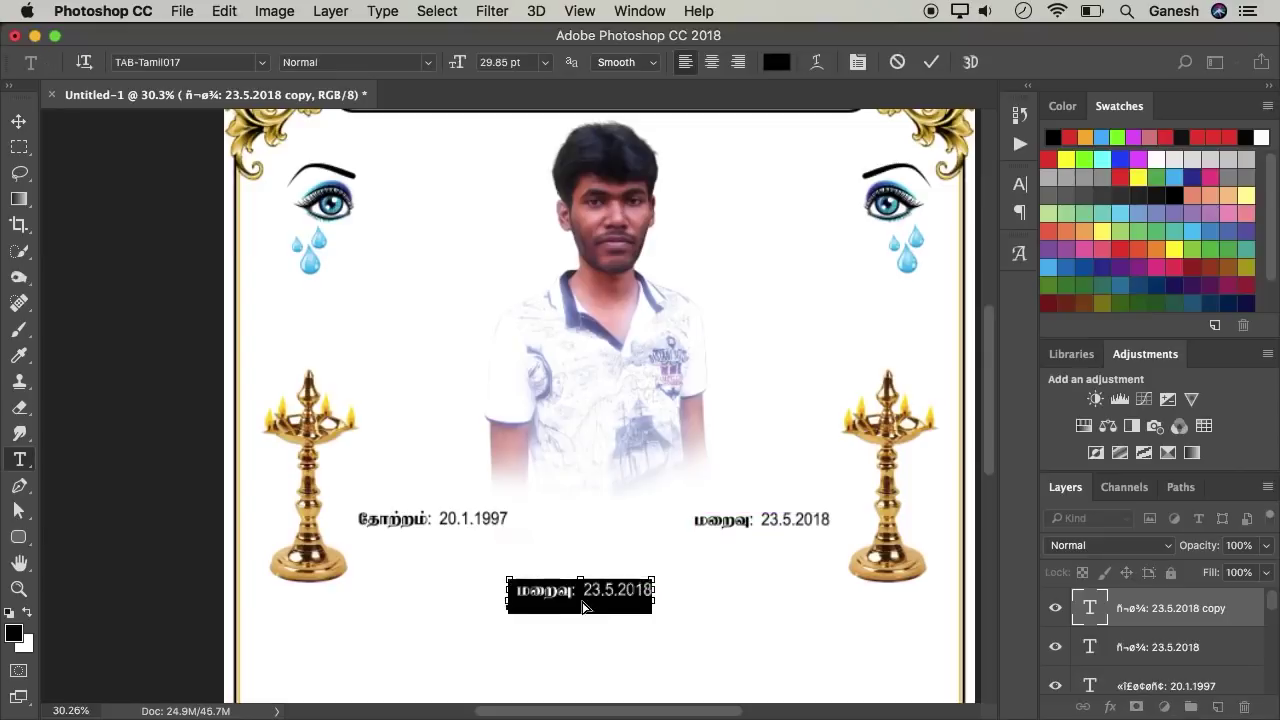
pyautogui.write('î.è«íû¢')
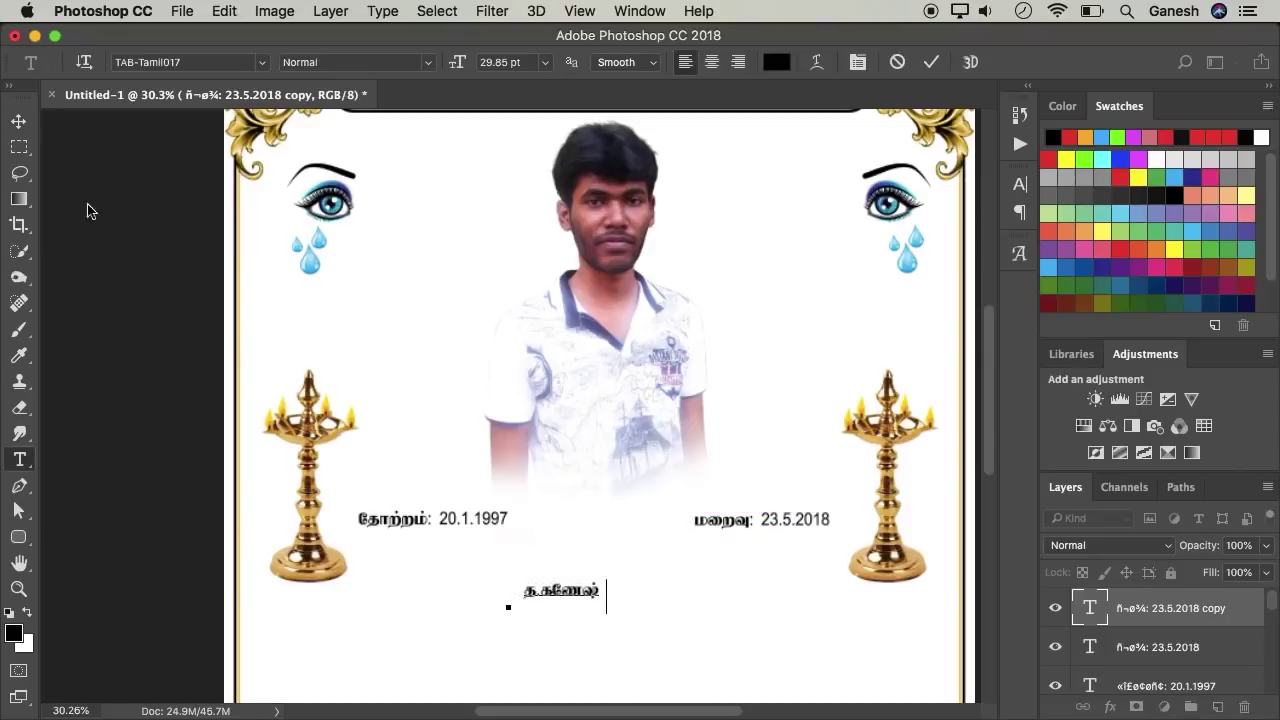
pyautogui.press('super+Return')
# Step: Enlarge the name text and centre it below the two dates
pyautogui.press('super+t')
pyautogui.moveTo(671, 614)
pyautogui.mouseDown()
pyautogui.moveTo(694, 645)
pyautogui.moveTo(743, 657)
pyautogui.mouseUp()
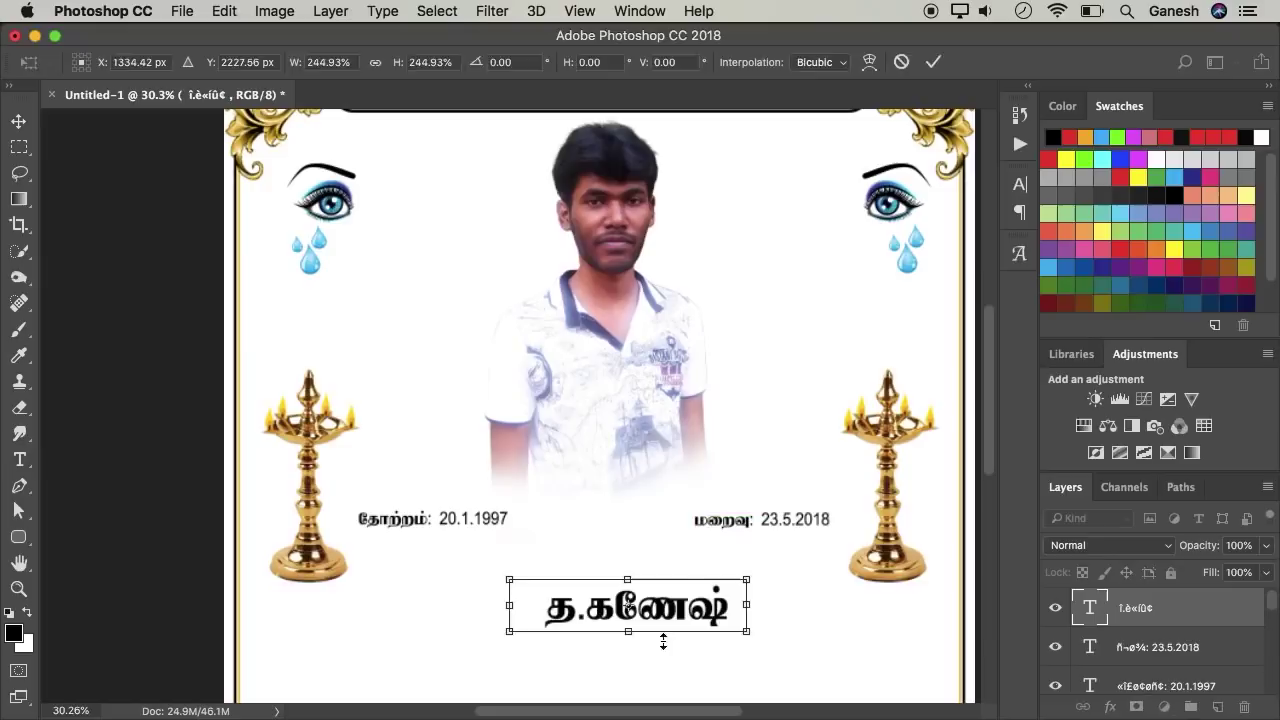
pyautogui.press('Return')
pyautogui.press('v')
pyautogui.moveTo(640, 600); pyautogui.dragTo(615, 585)
pyautogui.scroll(-5, 986, 410)
pyautogui.moveTo(600, 392); pyautogui.dragTo(651, 477)
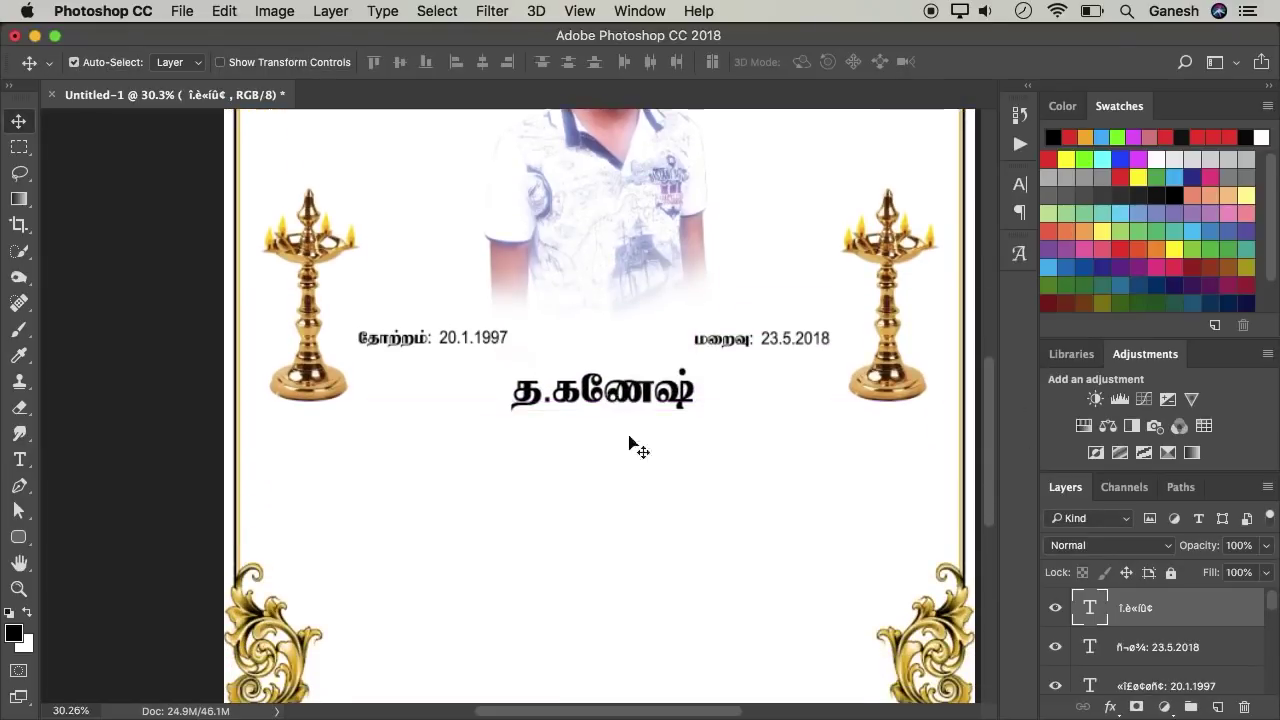
# Step: Make the name slightly larger and add an empty new layer
pyautogui.press('super+t')
pyautogui.moveTo(718, 416); pyautogui.dragTo(710, 445)
pyautogui.press('Return')
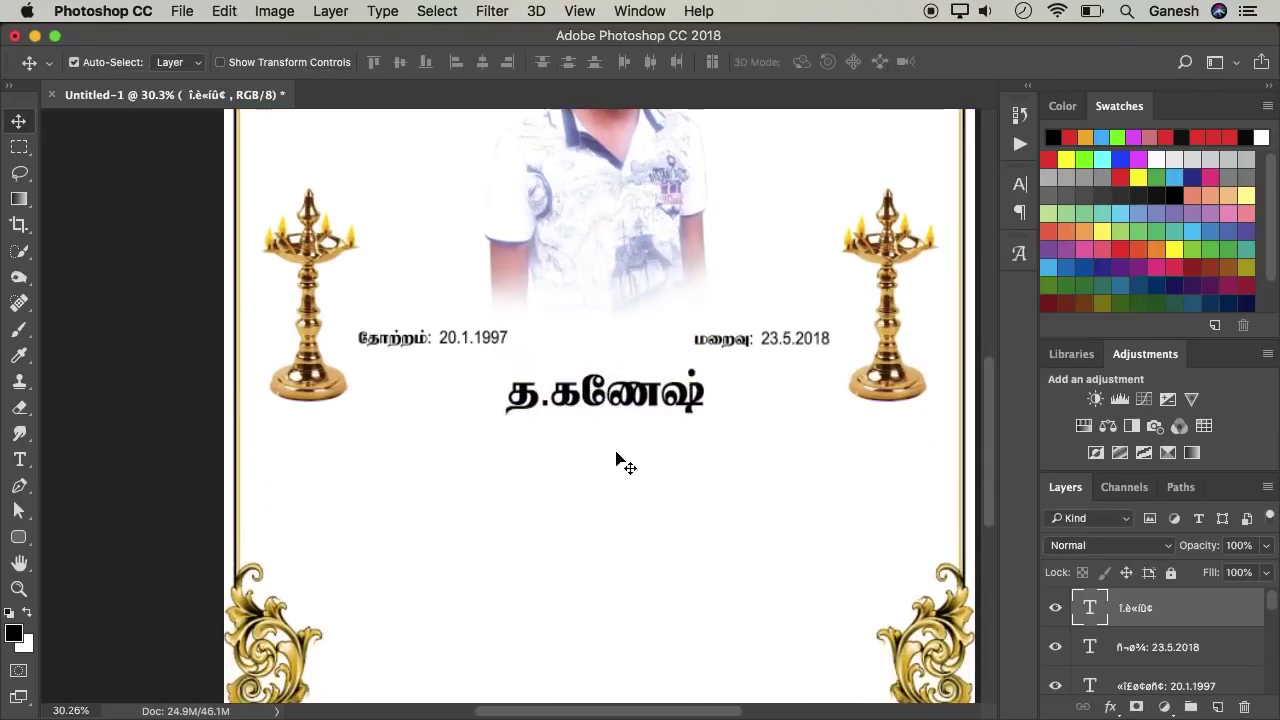
pyautogui.click(1218, 707)
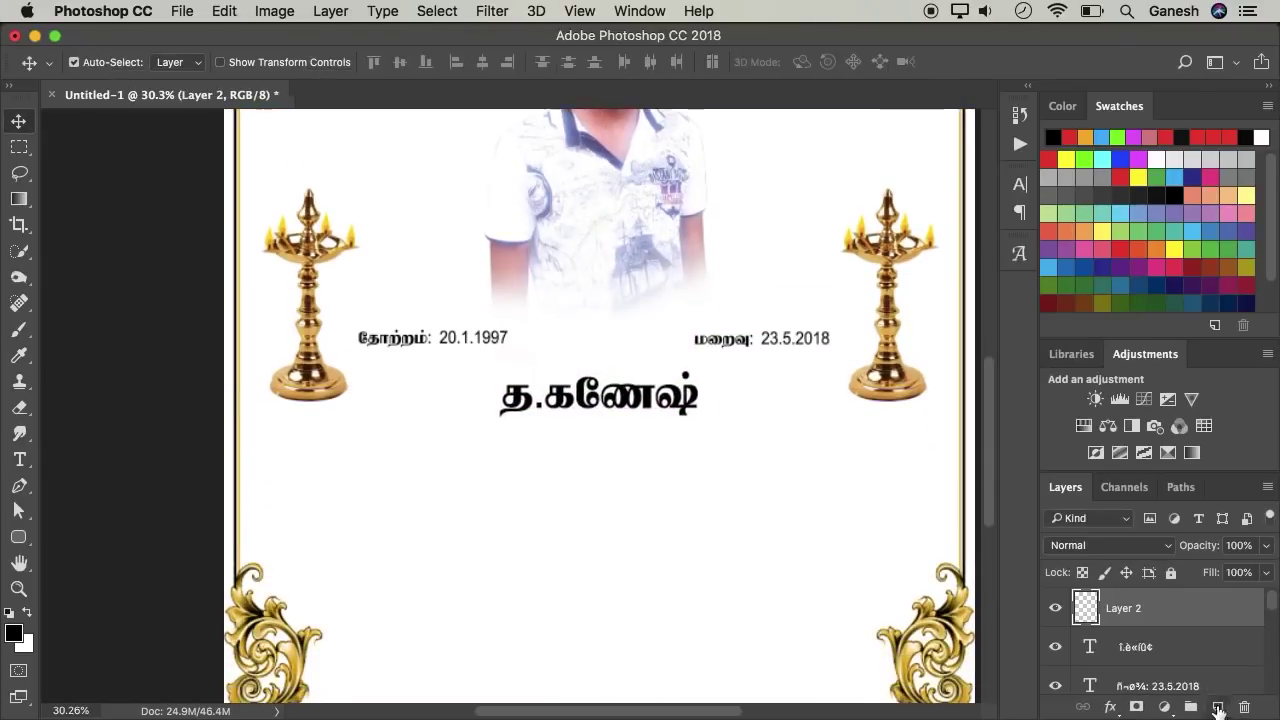
# Step: Draw a thin-stroked rounded rectangle outline around the name
pyautogui.click(22, 538)
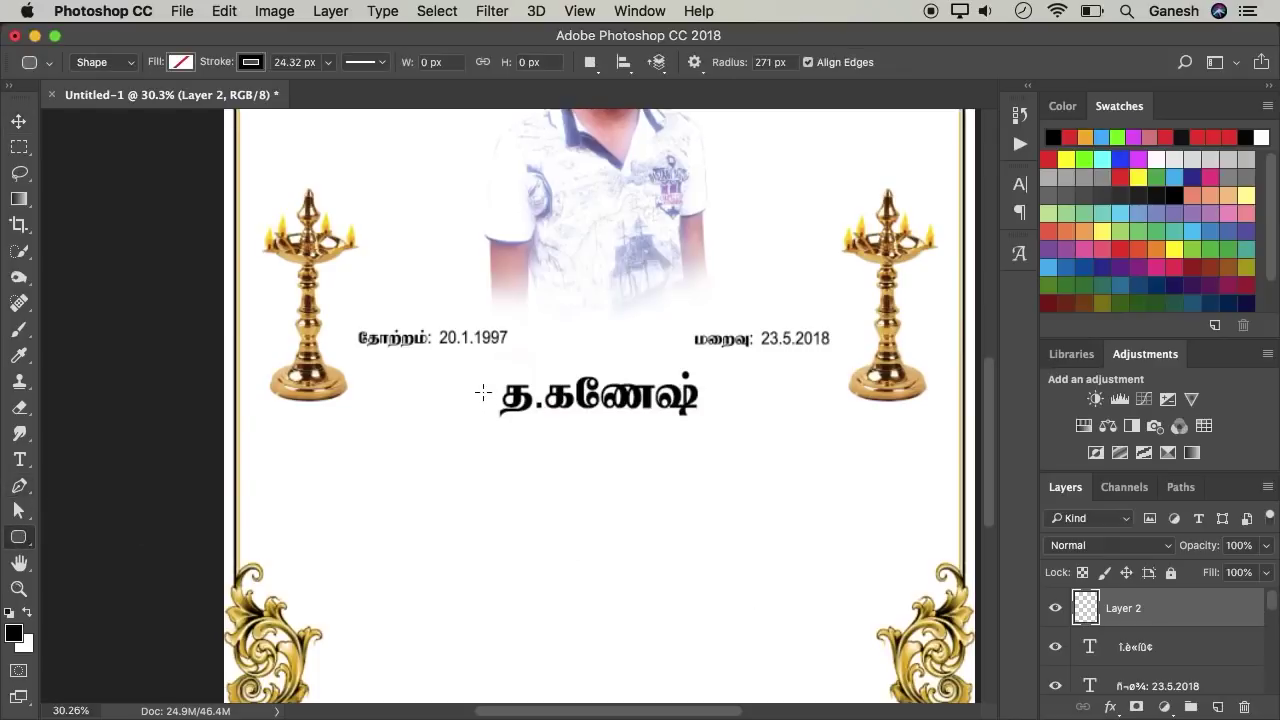
pyautogui.moveTo(487, 376); pyautogui.dragTo(715, 432)
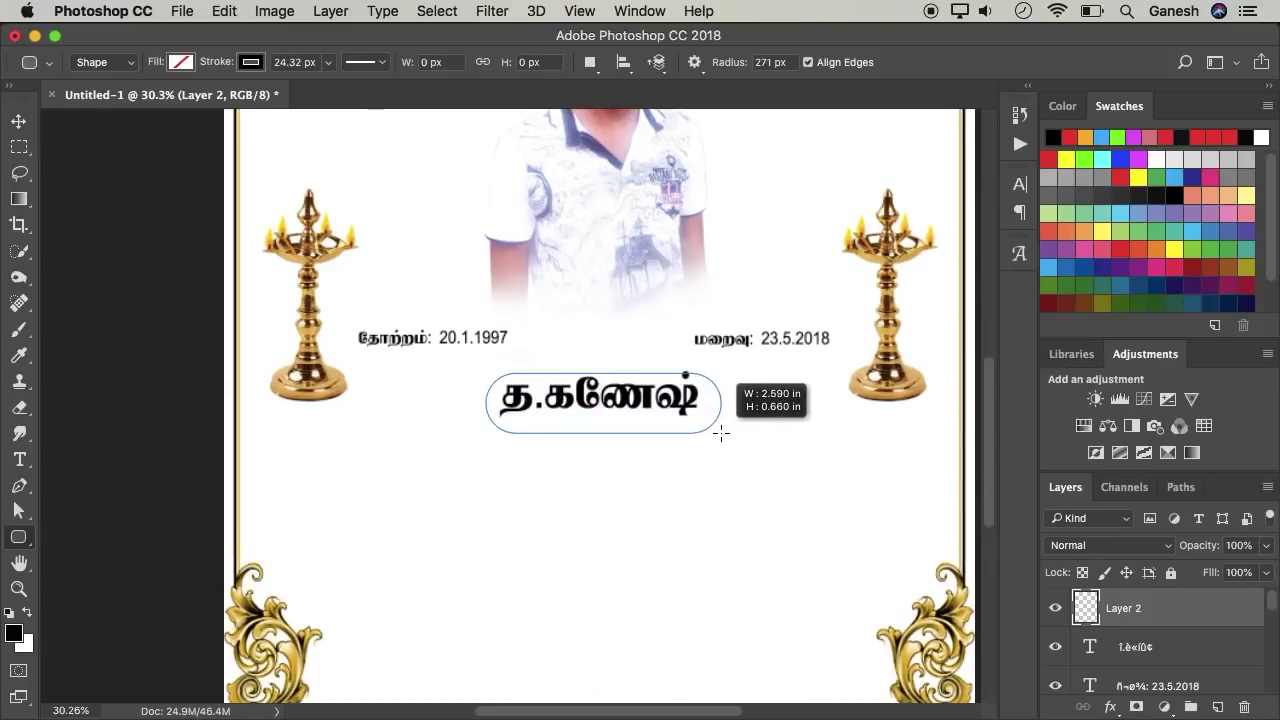
pyautogui.moveTo(715, 432); pyautogui.dragTo(719, 432)
pyautogui.click(328, 62)
pyautogui.moveTo(336, 86); pyautogui.dragTo(325, 88)
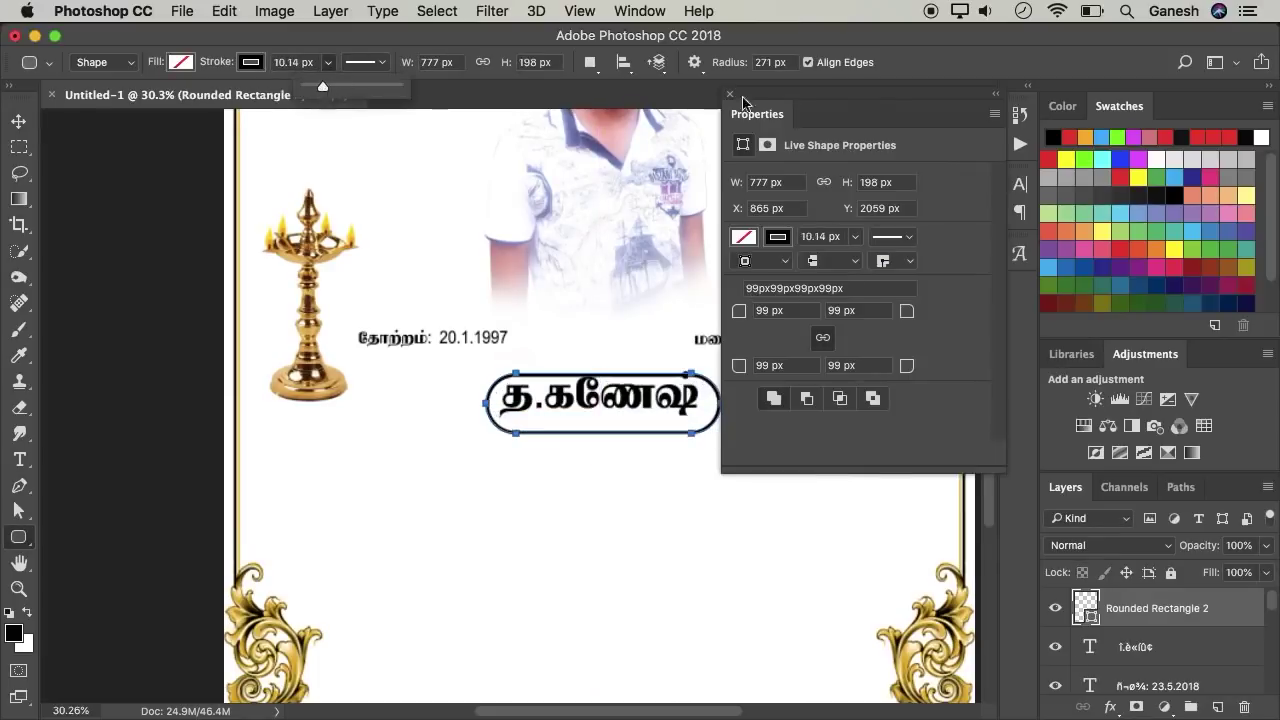
# Step: Nudge and widen the outline around the name, then link it with the name text
pyautogui.press('v')
pyautogui.hotkey('shift', 'Up')
pyautogui.hotkey('shift', 'Up')
pyautogui.hotkey('shift', 'Up')
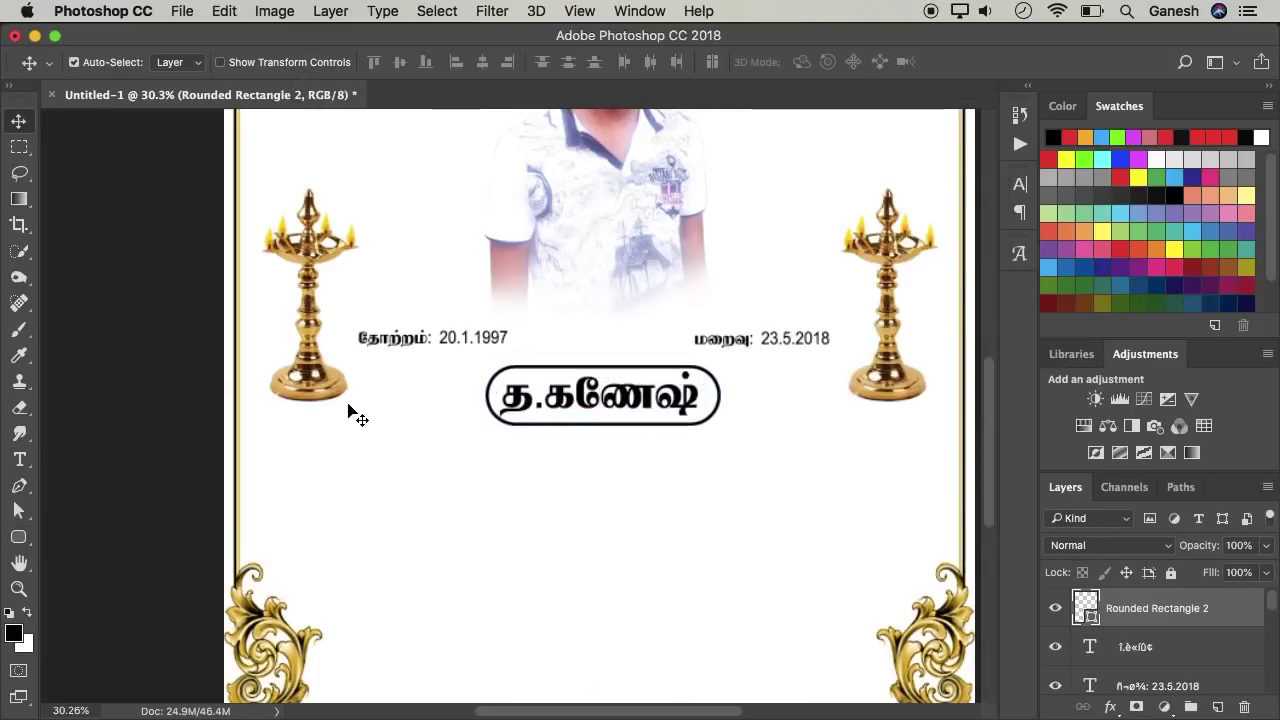
pyautogui.hotkey('ctrl', 't')
pyautogui.moveTo(487, 395); pyautogui.dragTo(472, 395)
pyautogui.press('Return')
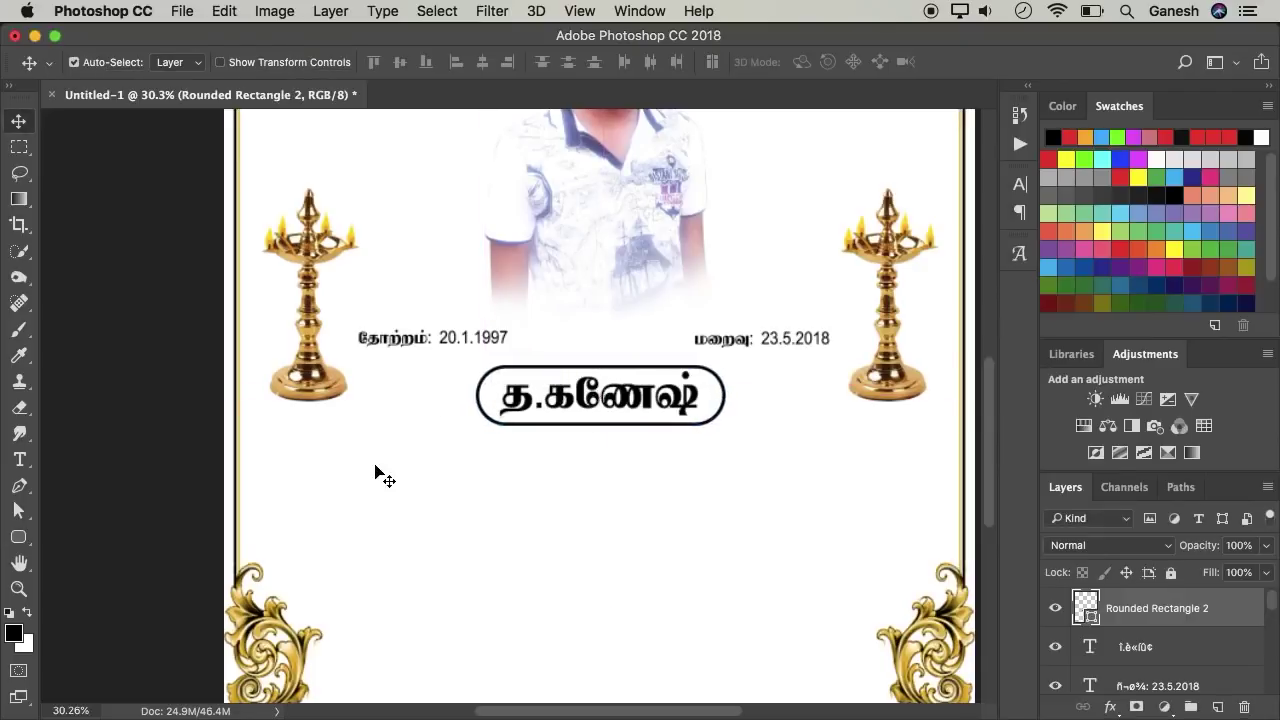
pyautogui.hotkey('ctrl', '-')
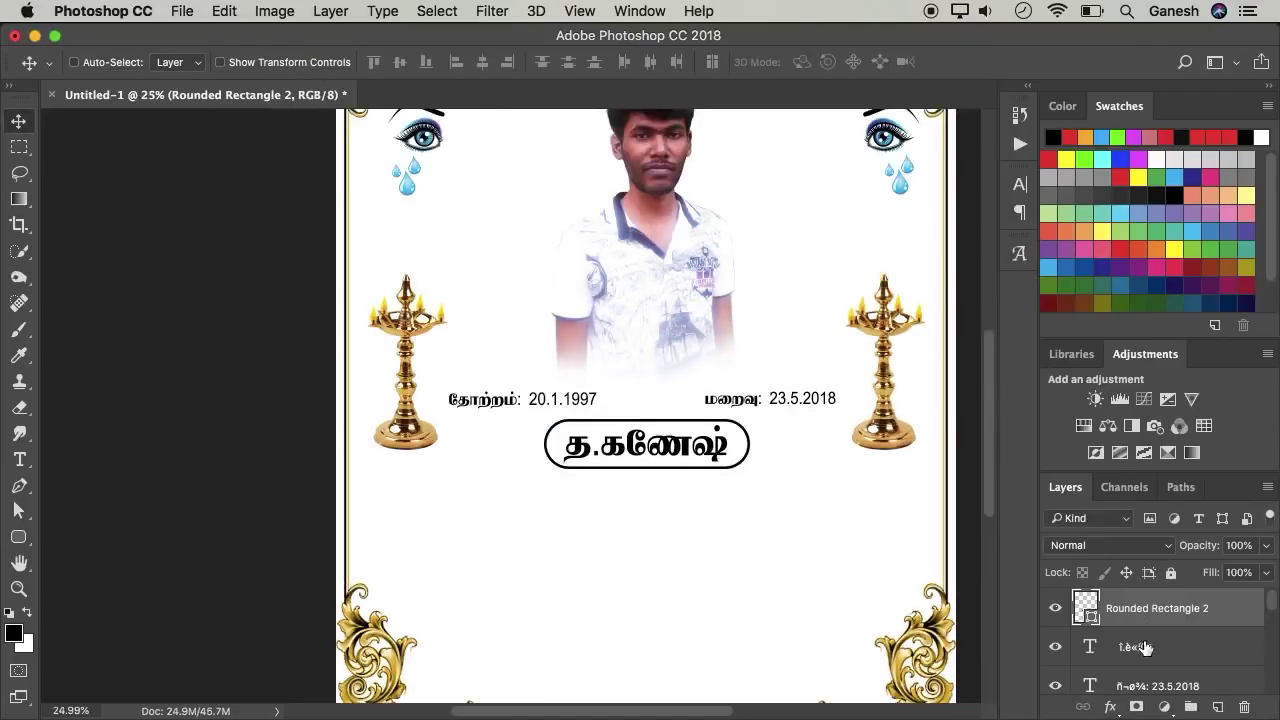
pyautogui.keyDown('shift'); pyautogui.click(1140, 648); pyautogui.keyUp('shift')
pyautogui.click(1081, 707)
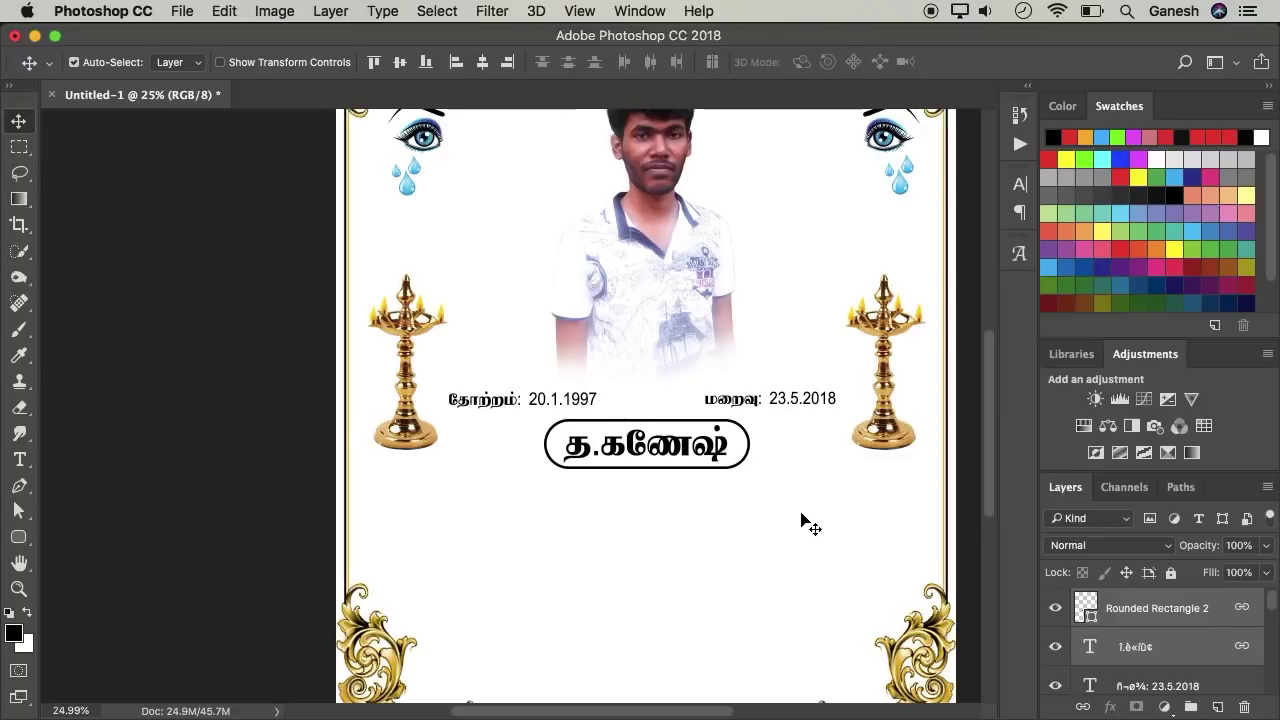
# Step: Paste the four-line Tamil poem from the browser and enlarge it
pyautogui.press('super+Tab')
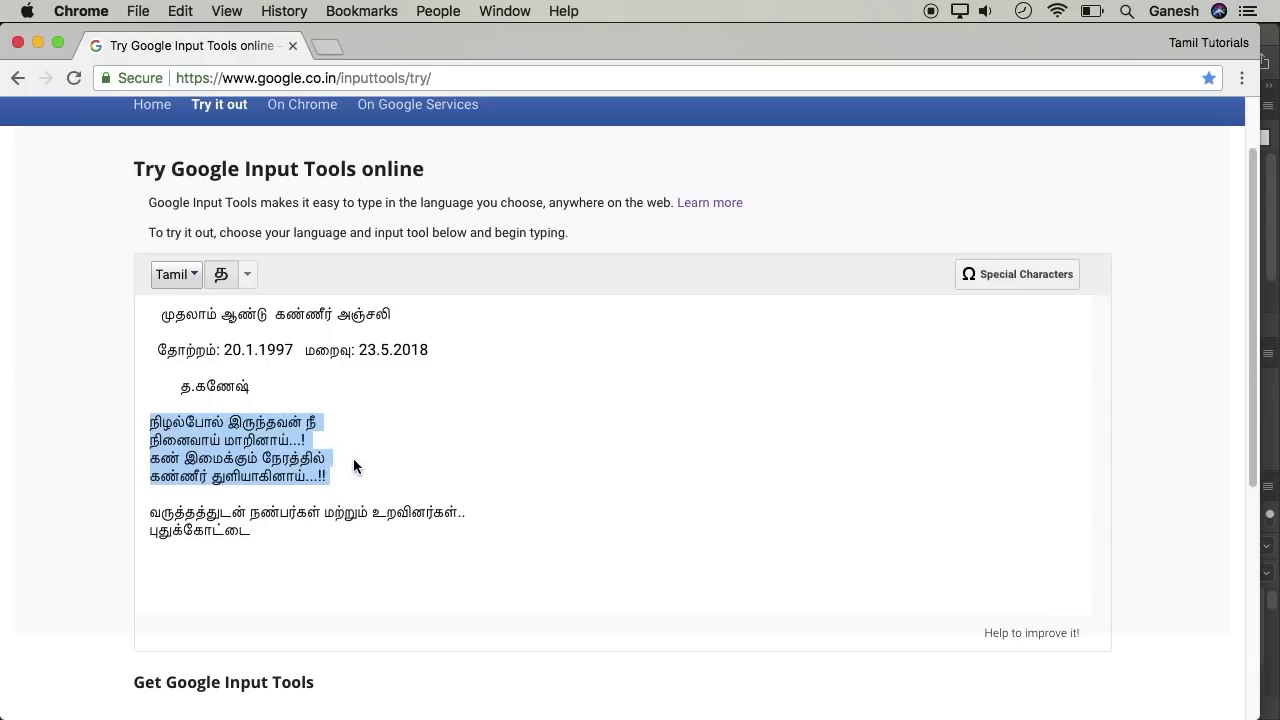
pyautogui.press('super+Tab')
pyautogui.moveTo(760, 532); pyautogui.dragTo(770, 547)
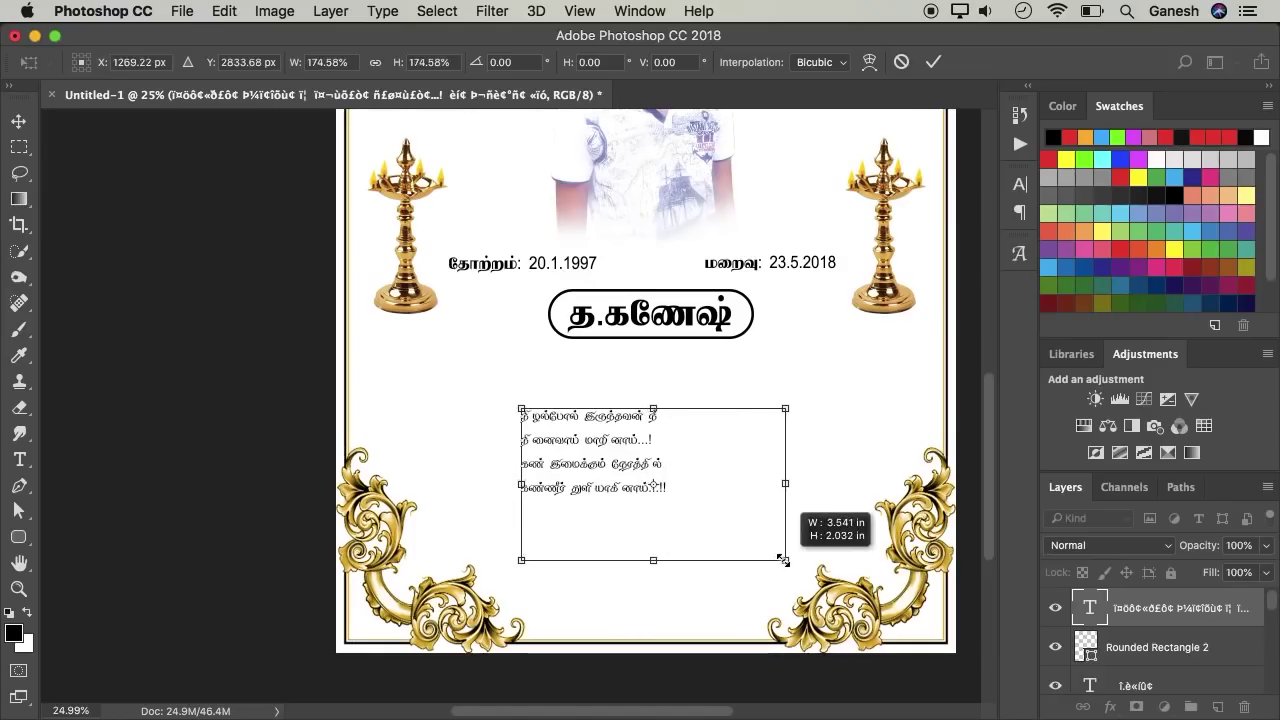
# Step: Apply the poem's enlarged size and set its font to TAB-Tamil004
pyautogui.press('Return')
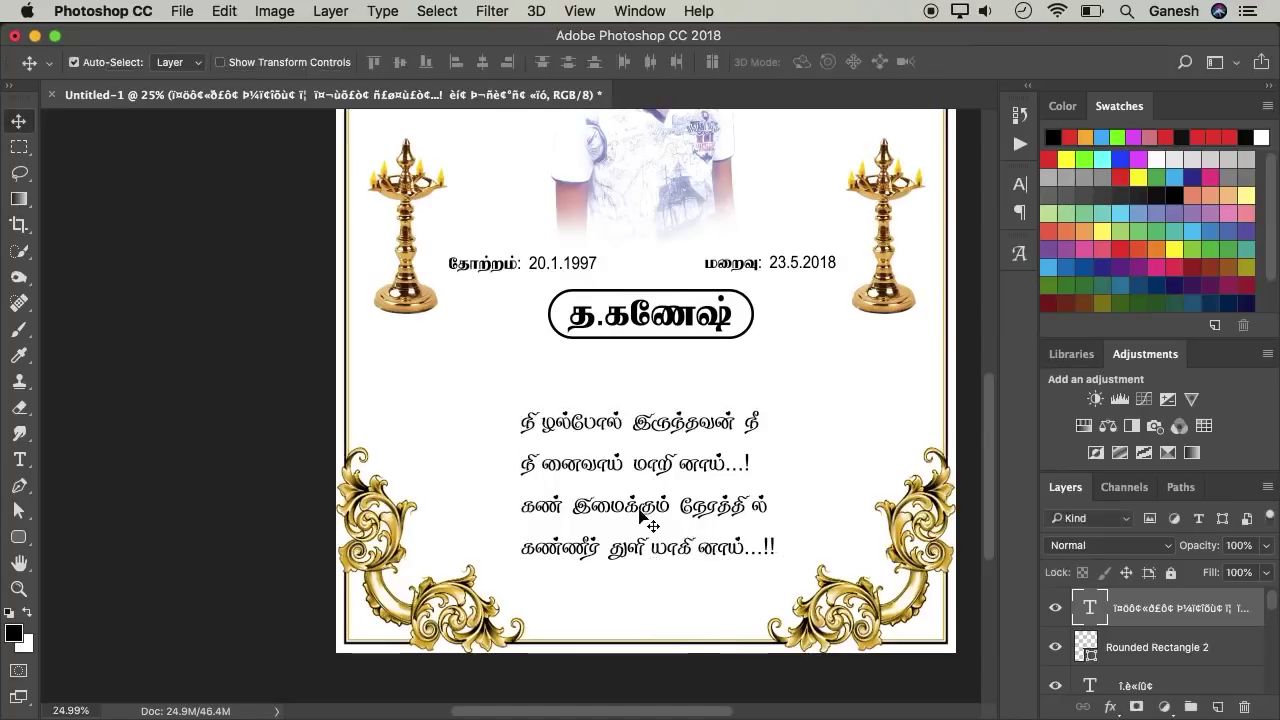
pyautogui.doubleClick(659, 540)
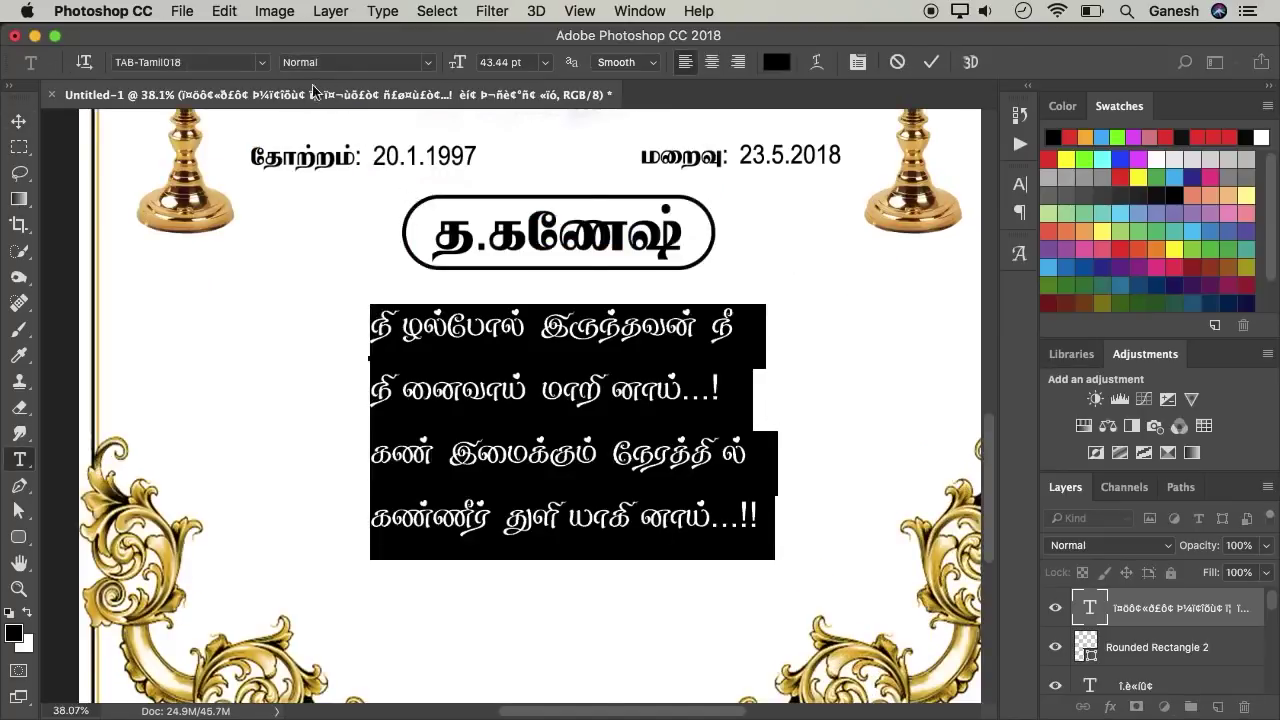
pyautogui.click(262, 62)
pyautogui.click(237, 207)
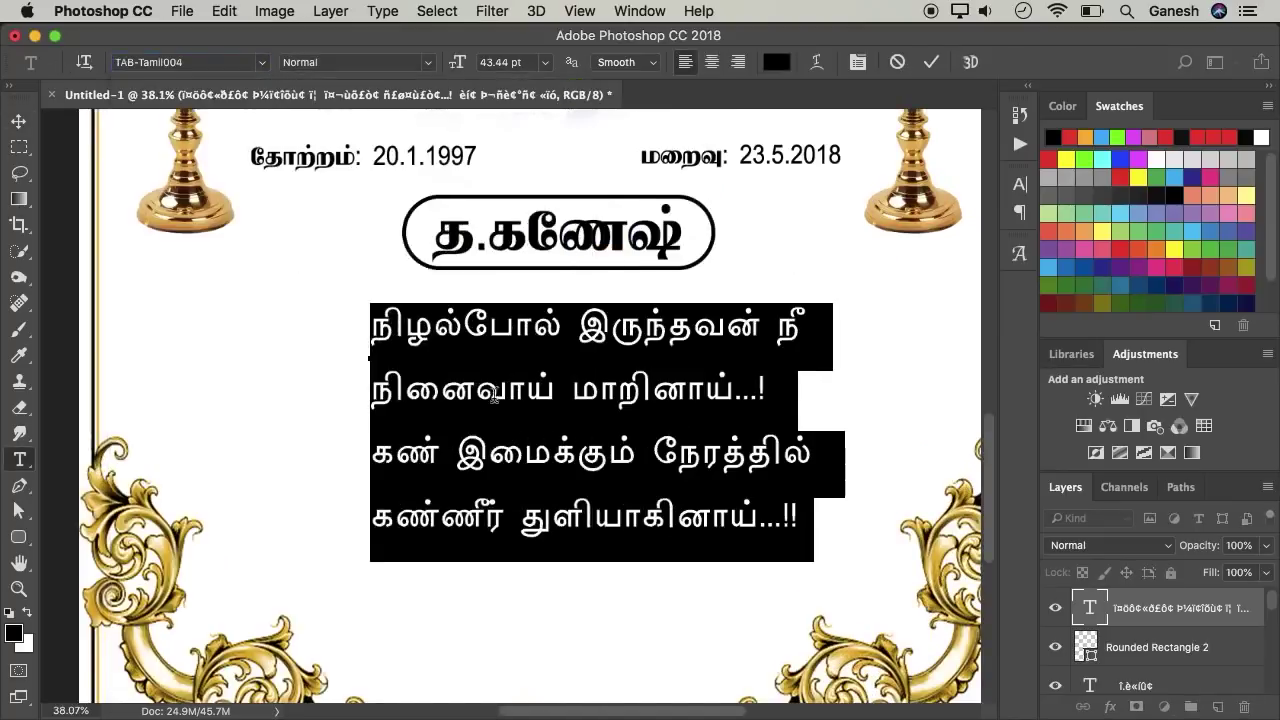
pyautogui.click(556, 428)
pyautogui.hotkey('ctrl', '0')
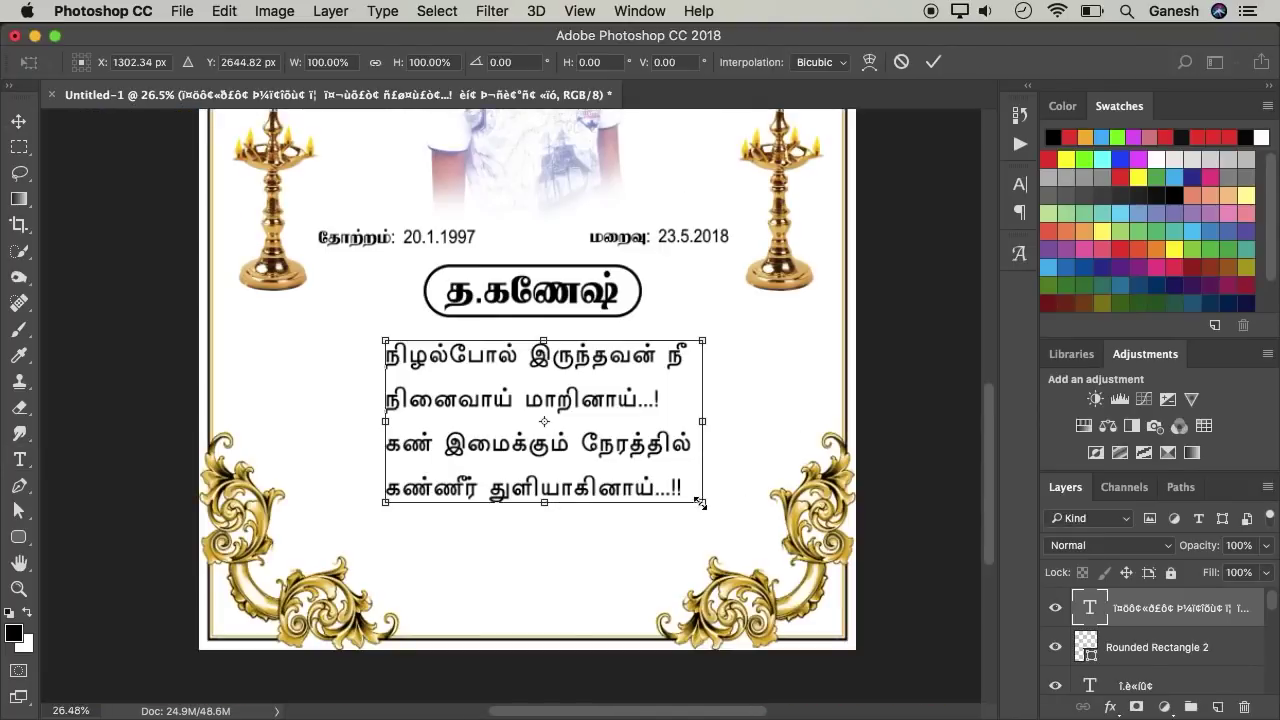
pyautogui.hotkey('ctrl', 'Return')
pyautogui.press('v')
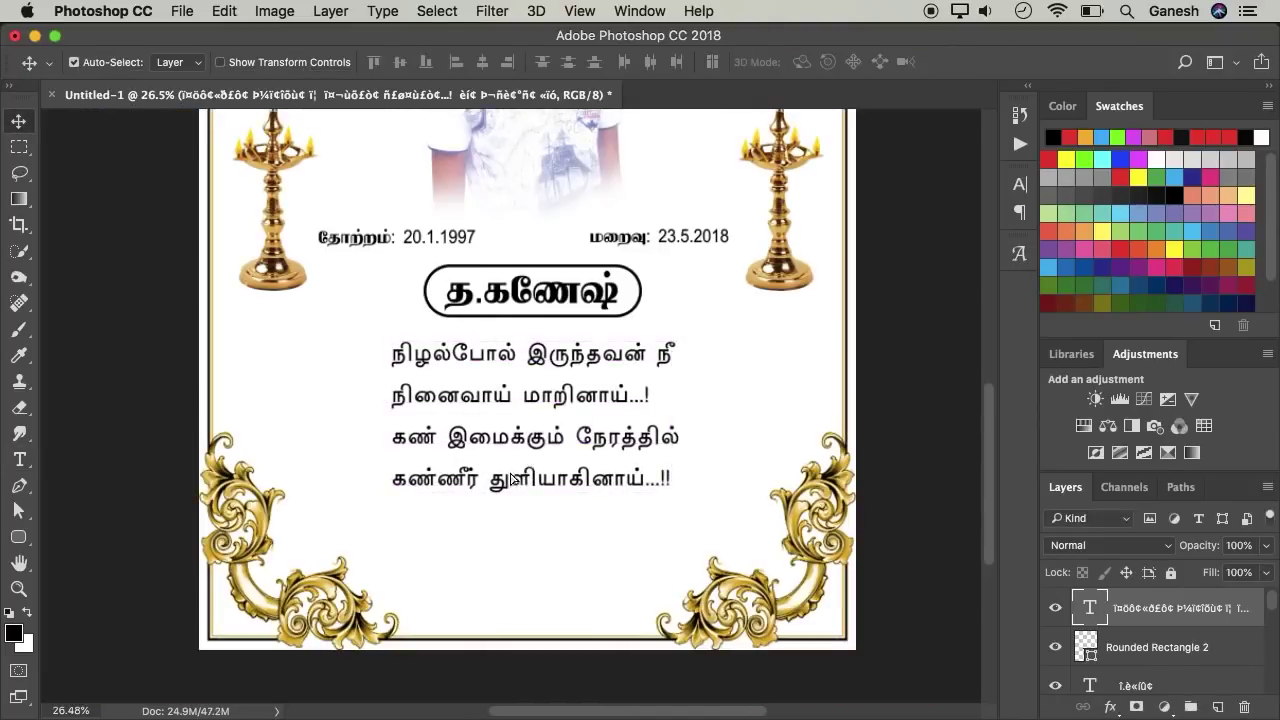
# Step: Add quotation marks around the poem and nudge the block slightly left
pyautogui.doubleClick(520, 490)
pyautogui.click(498, 455)
pyautogui.write('"')
pyautogui.press('Down')
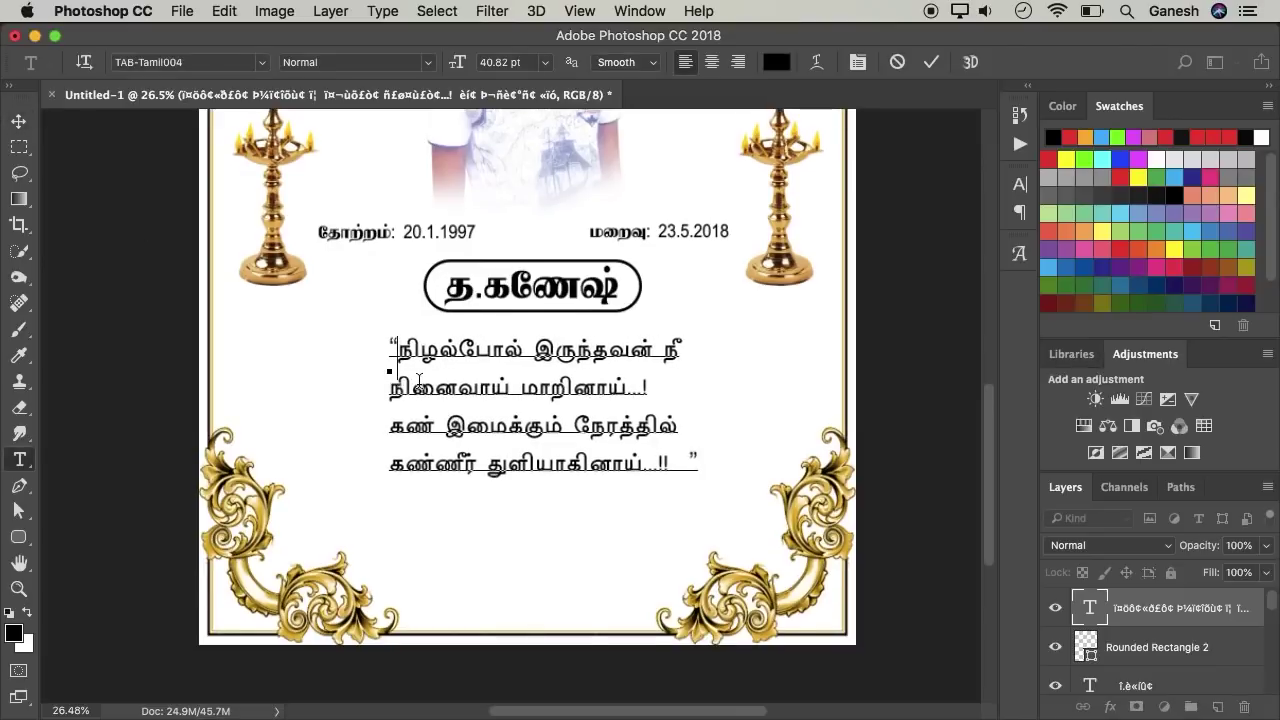
pyautogui.press('super+Return')
pyautogui.press('v')
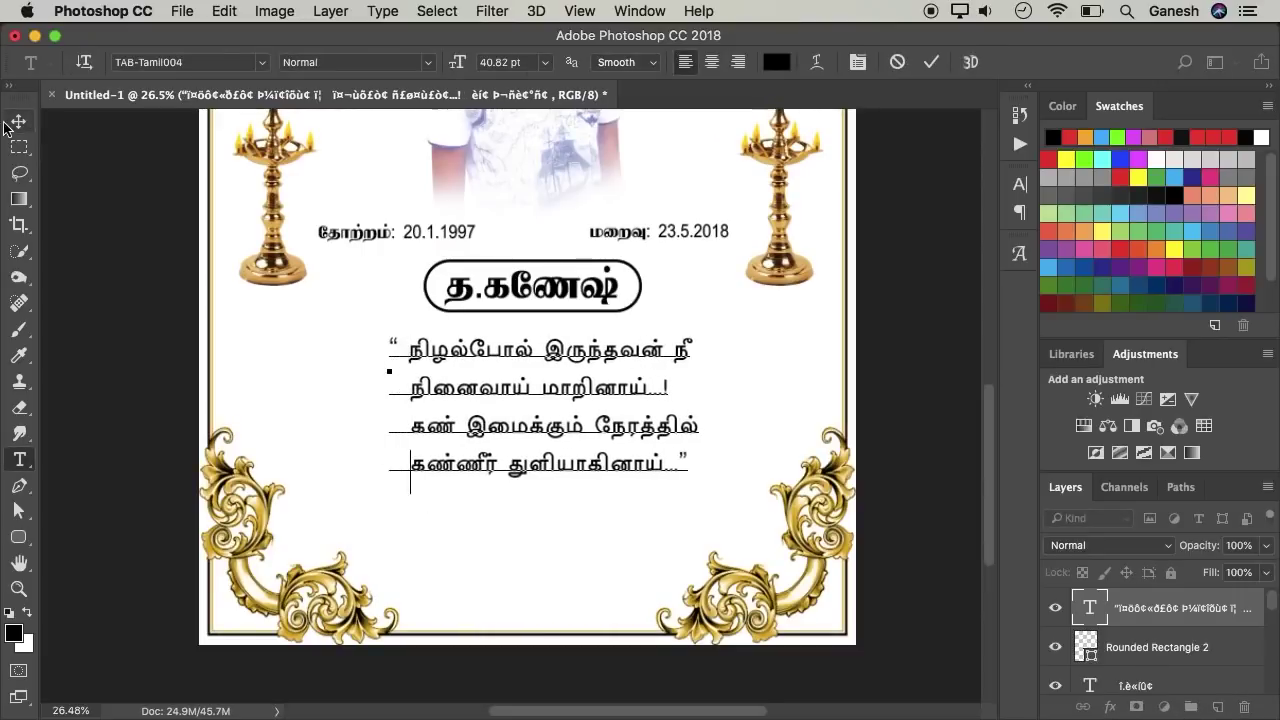
pyautogui.moveTo(485, 428); pyautogui.dragTo(477, 428)
# Step: Copy the sign-off lines from Chrome and place a text cursor below the poem
pyautogui.moveTo(988, 509); pyautogui.dragTo(970, 397)
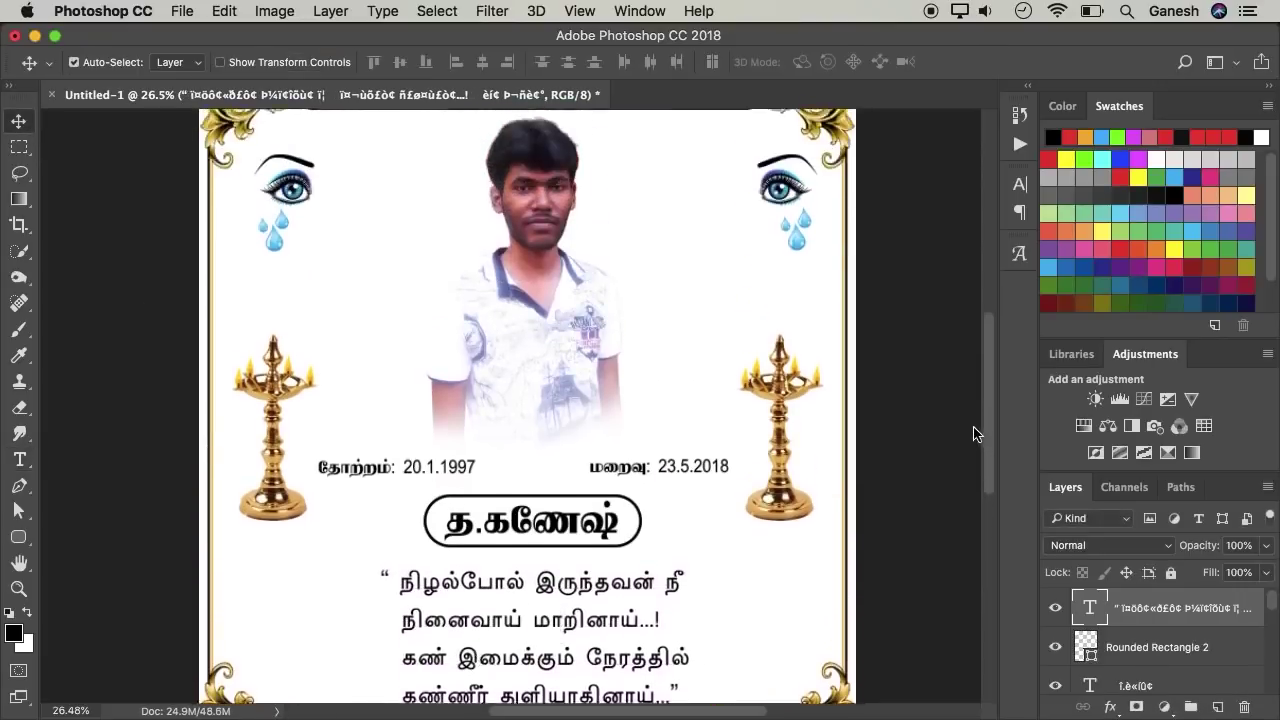
pyautogui.scroll(5, 970, 397)
pyautogui.press('super+Tab')
pyautogui.moveTo(255, 398); pyautogui.dragTo(172, 388)
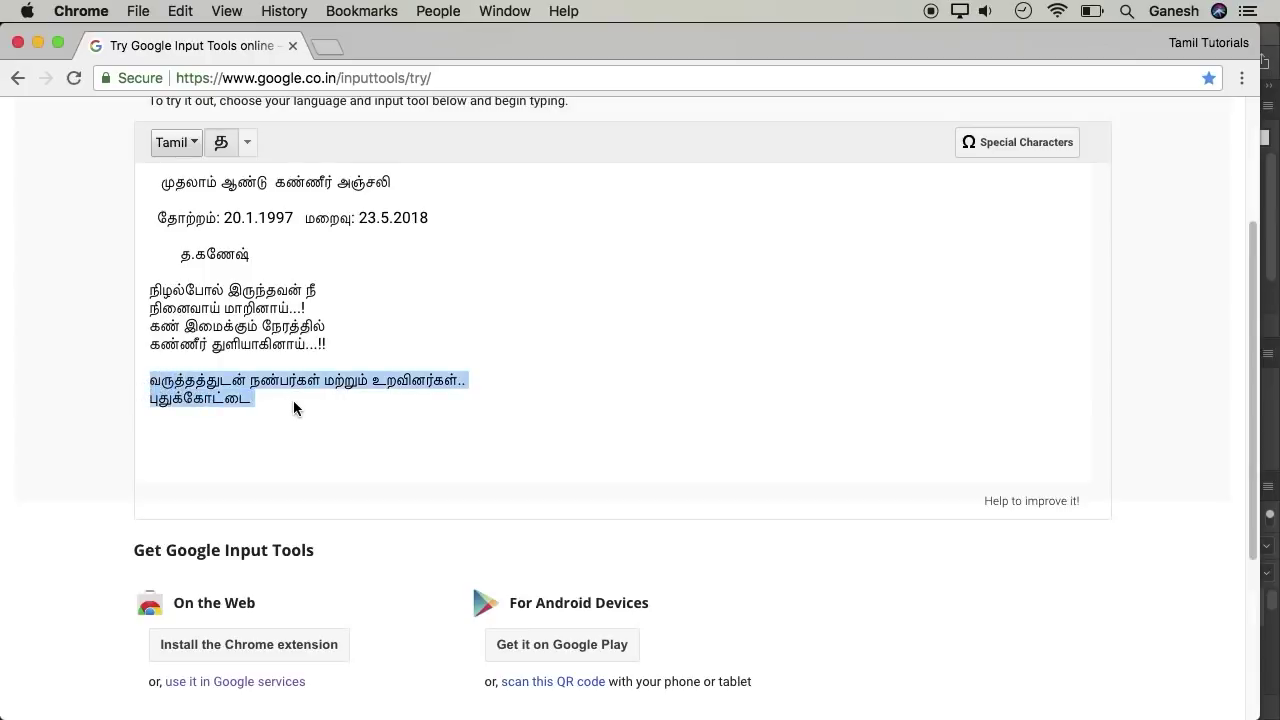
pyautogui.press('super+Tab')
pyautogui.click(355, 491)
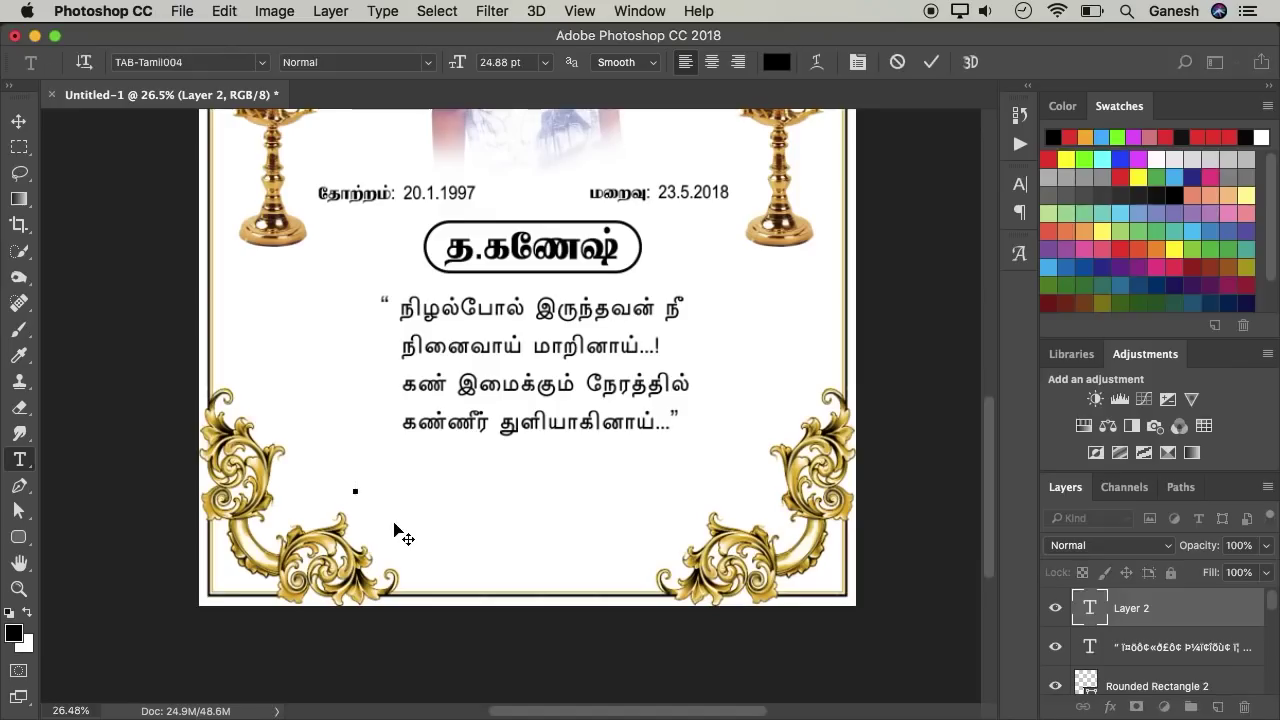
# Step: Paste the two sign-off lines and move them up under the poem
pyautogui.press('super+v')
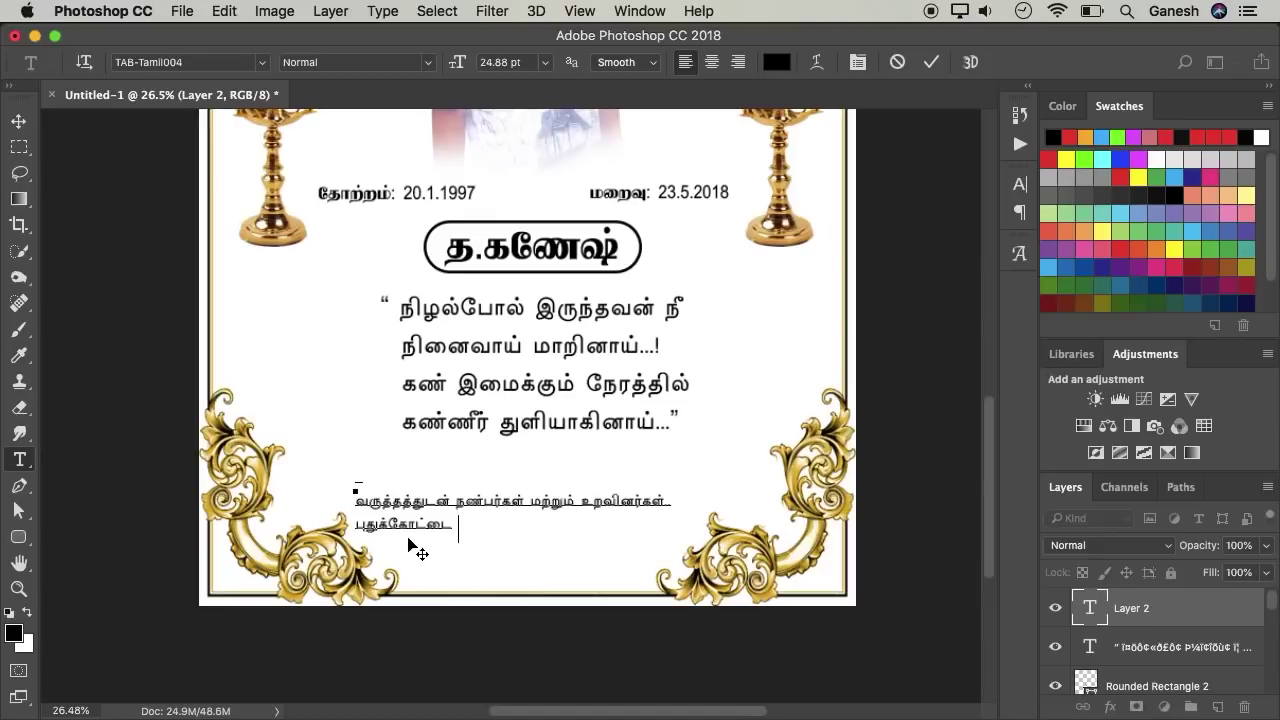
pyautogui.moveTo(415, 550)
pyautogui.mouseDown()
pyautogui.moveTo(395, 492)
pyautogui.moveTo(413, 488)
pyautogui.mouseUp()
pyautogui.press('super+Return')
pyautogui.press('v')
pyautogui.doubleClick(413, 488)
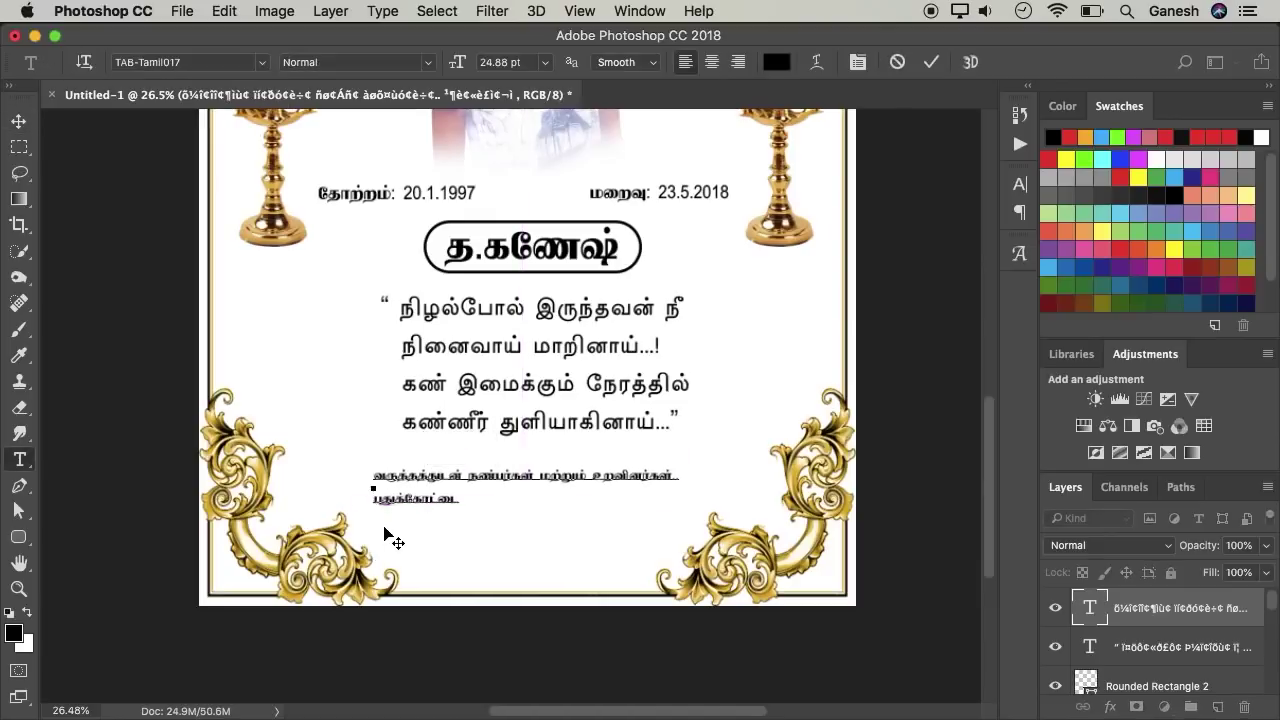
pyautogui.press('super+Return')
# Step: Scale the sign-off lines up to a larger, wider size
pyautogui.press('super+equal')
pyautogui.press('super+t')
pyautogui.moveTo(360, 444); pyautogui.dragTo(264, 432)
pyautogui.moveTo(530, 500); pyautogui.dragTo(530, 511)
pyautogui.moveTo(799, 511); pyautogui.dragTo(841, 511)
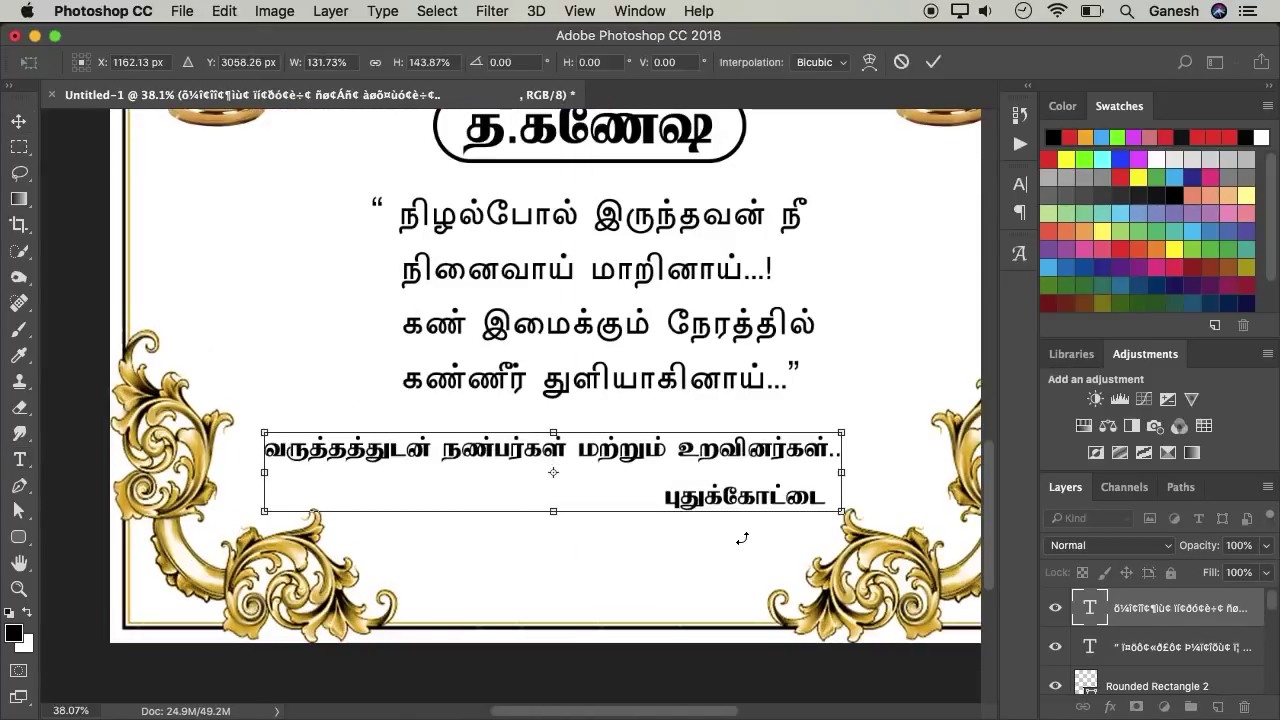
pyautogui.press('Return')
# Step: Position the enlarged sign-off lines below the poem
pyautogui.scroll(-2, 749, 543)
pyautogui.moveTo(665, 462)
pyautogui.mouseDown()
pyautogui.moveTo(690, 465)
pyautogui.moveTo(703, 497)
pyautogui.mouseUp()
pyautogui.hscroll(3, 926, 484)
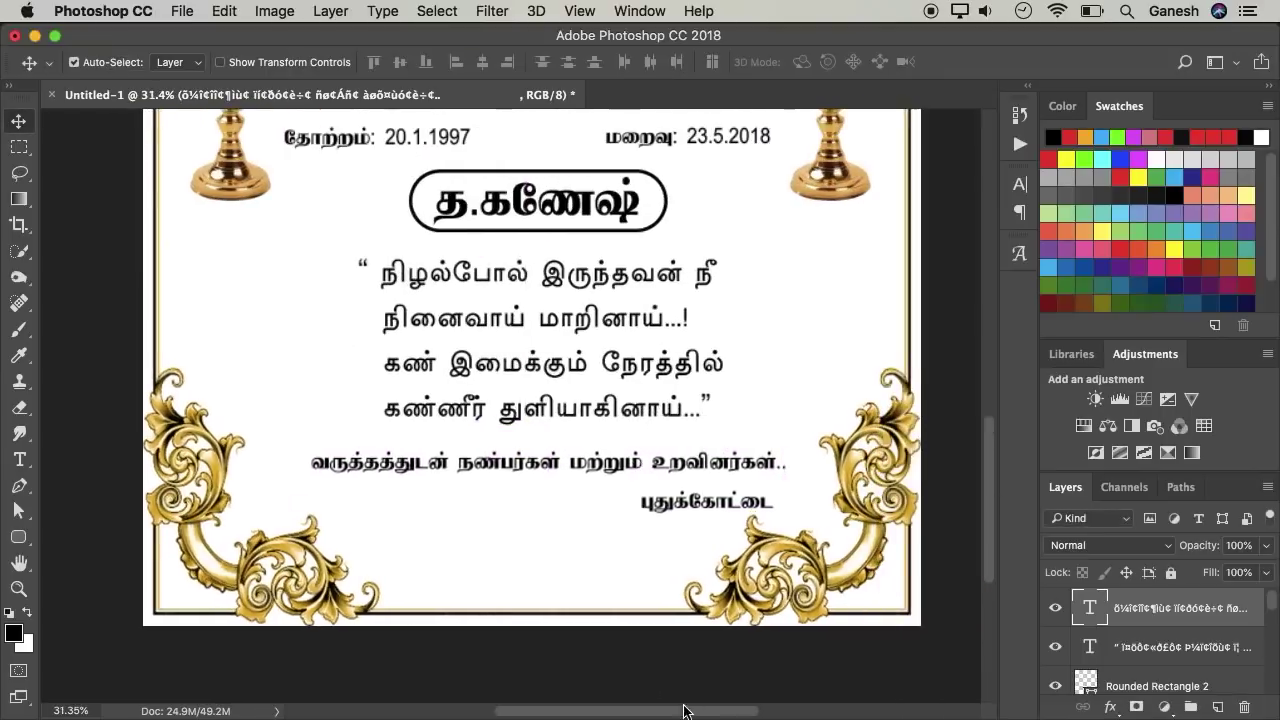
pyautogui.scroll(2, 700, 450)
# Step: Reselect and commit the sign-off text, then scroll back to the poster's top
pyautogui.press('t')
pyautogui.click(665, 566)
pyautogui.hotkey('ctrl', 'a')
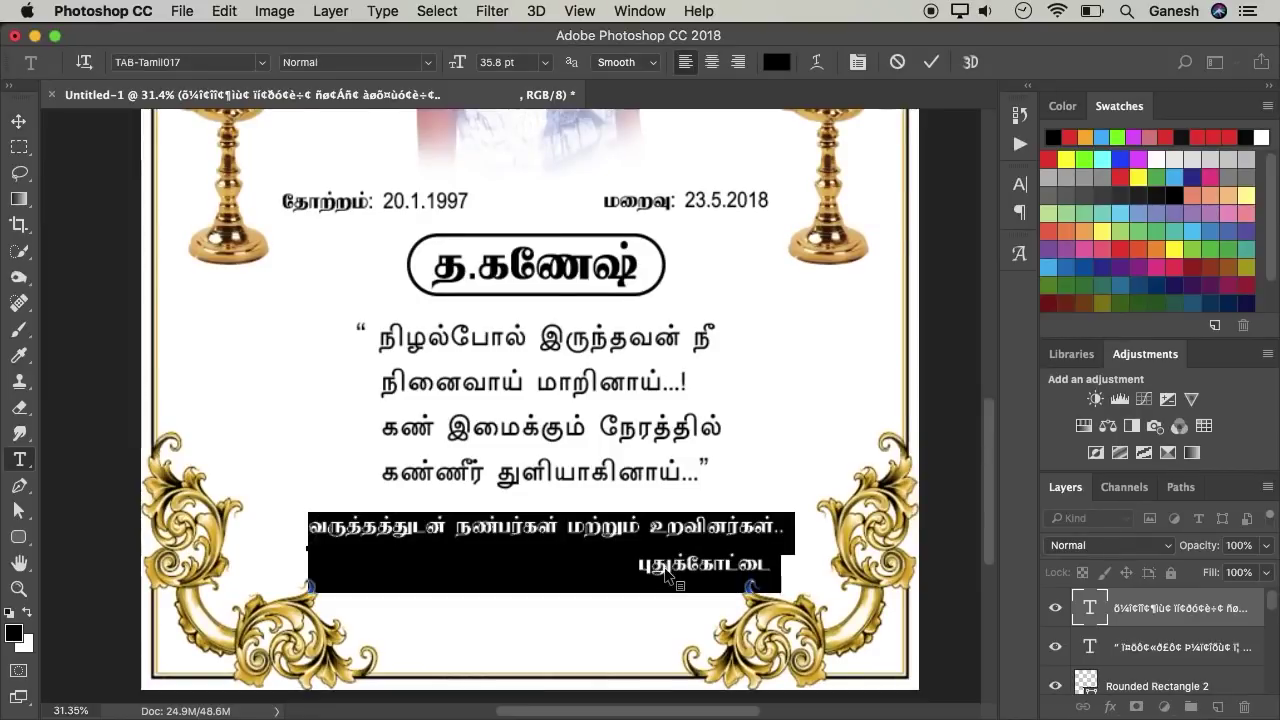
pyautogui.hotkey('ctrl', 'Return')
pyautogui.press('v')
pyautogui.scroll(5, 564, 278)
pyautogui.moveTo(990, 289); pyautogui.dragTo(1012, 490)
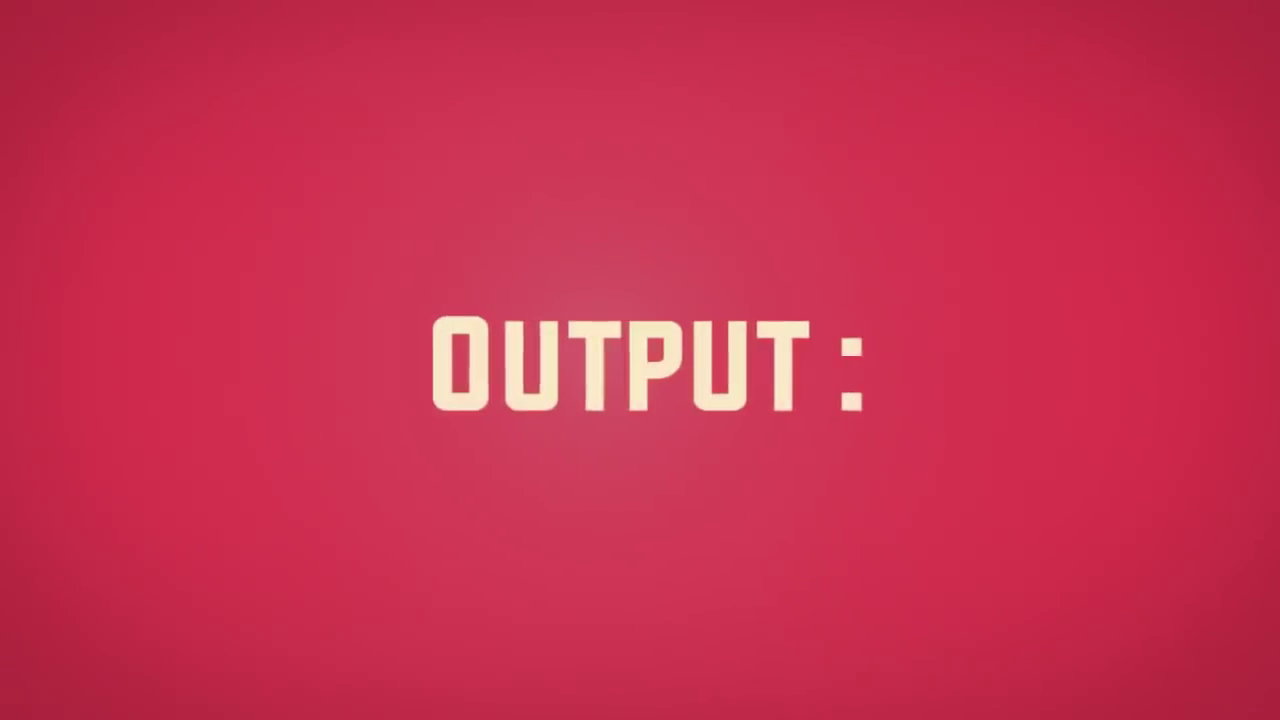